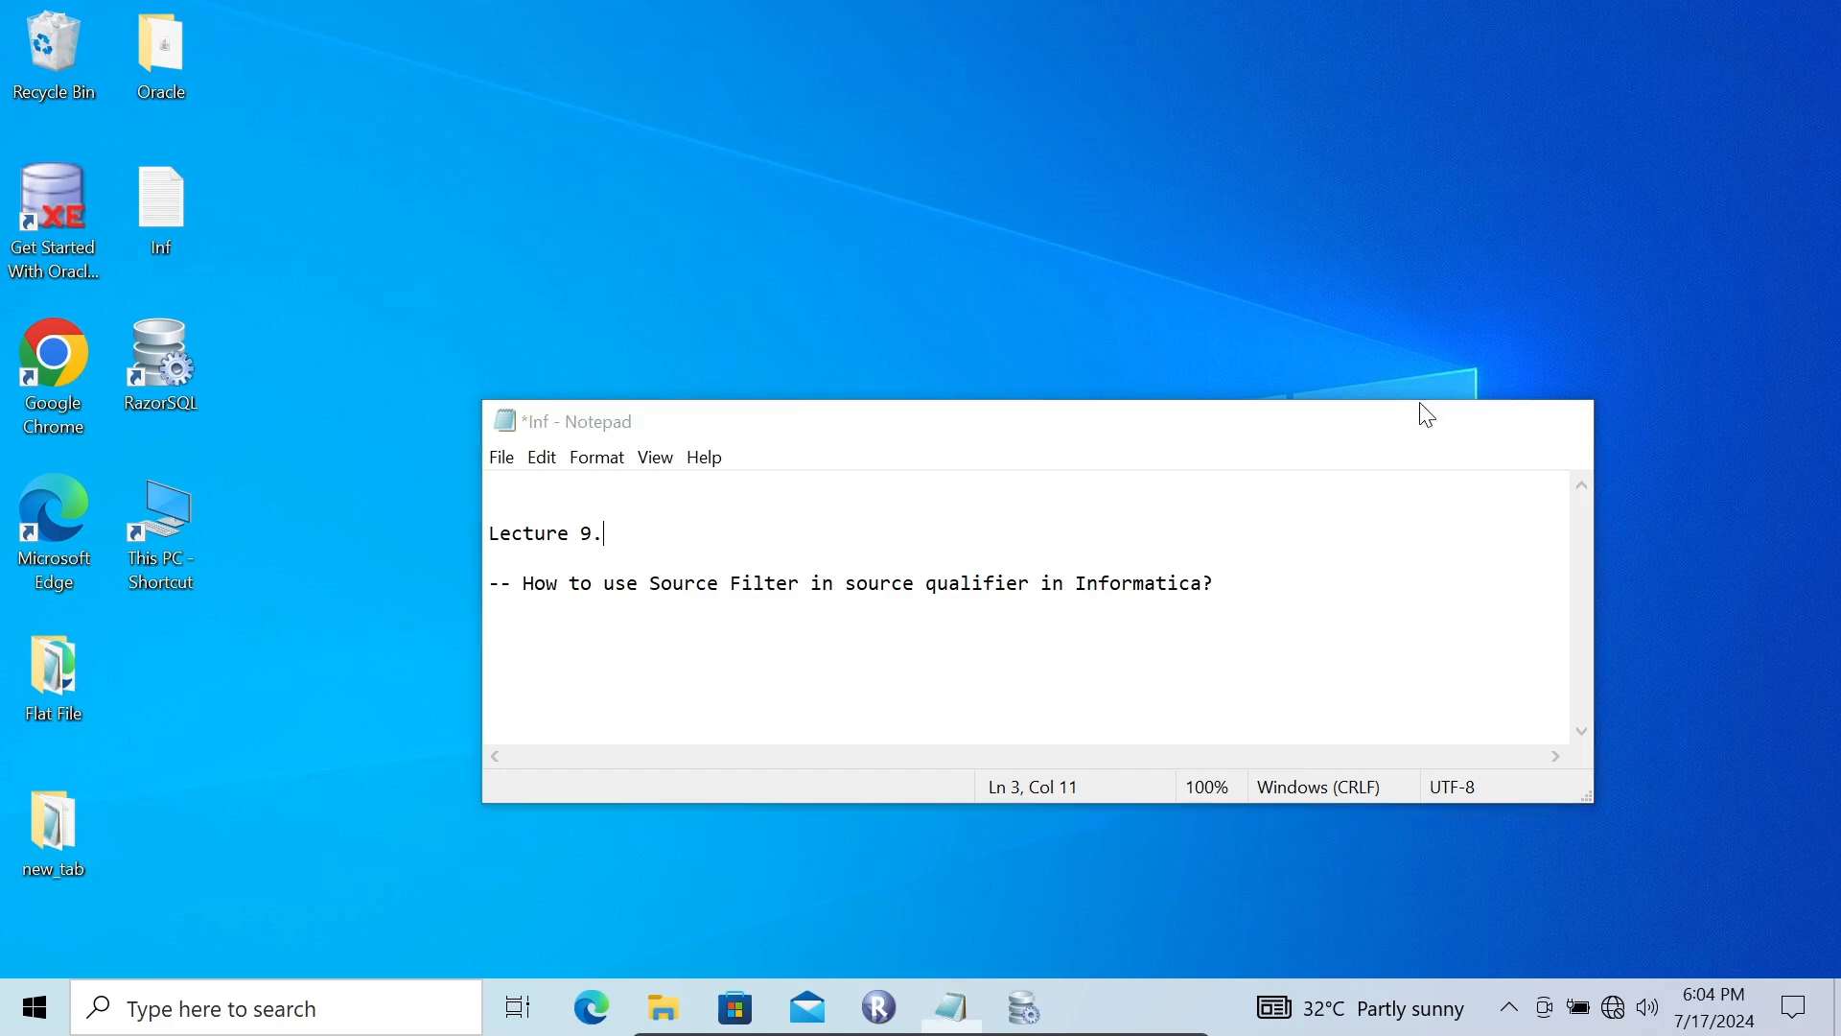
Open PowerCenter Designer from the Repository Manager, dismiss the tip dialog and maximize the window
left_click(884, 989)
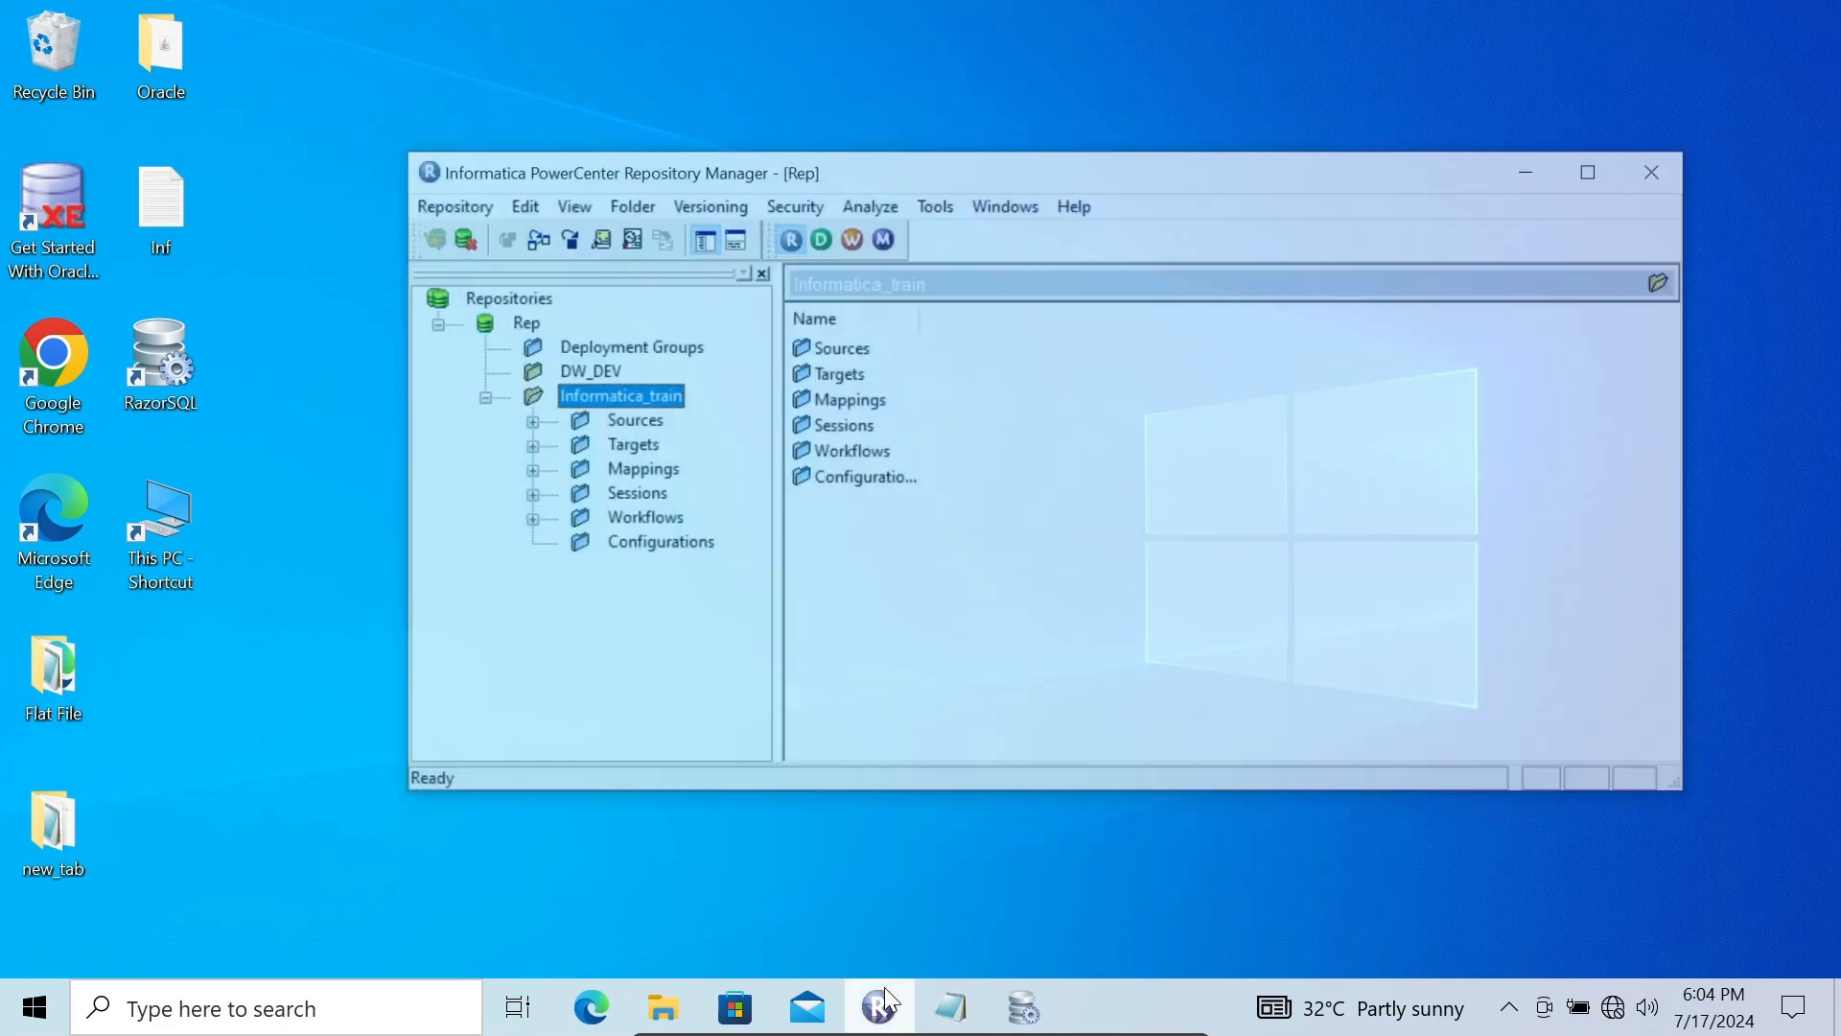
left_click(814, 184)
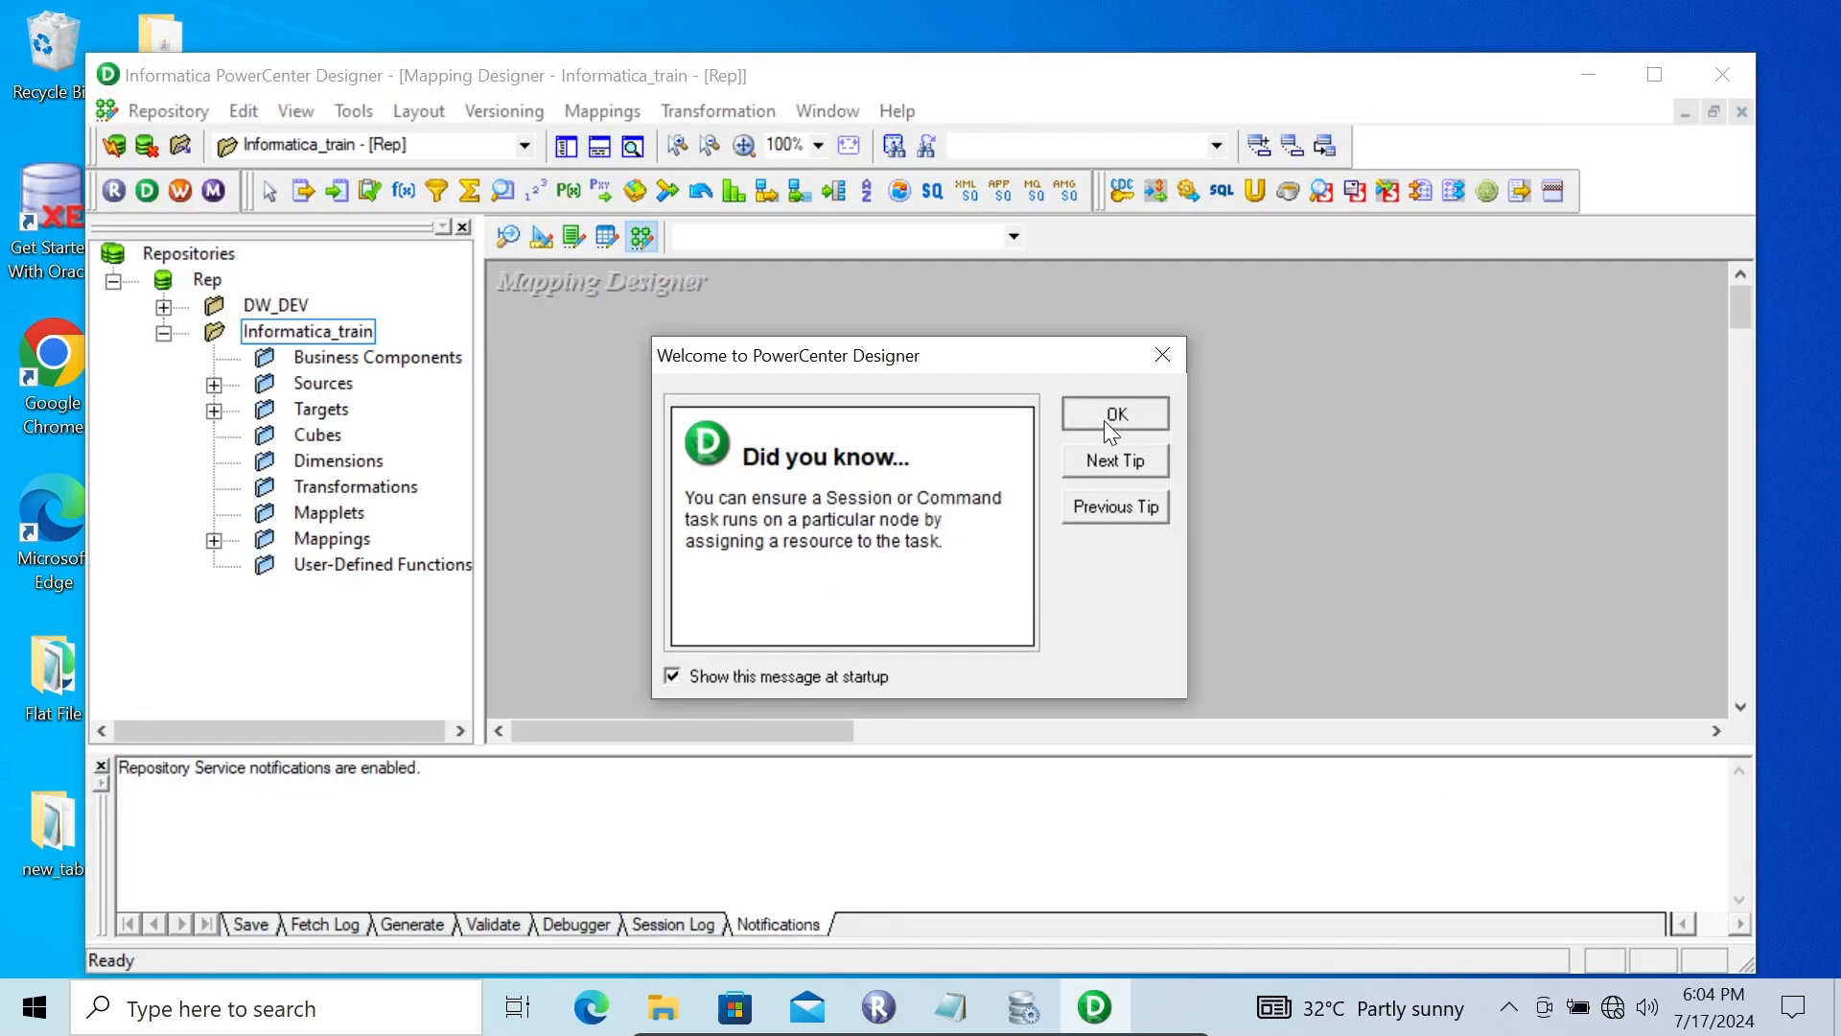
left_click(1103, 414)
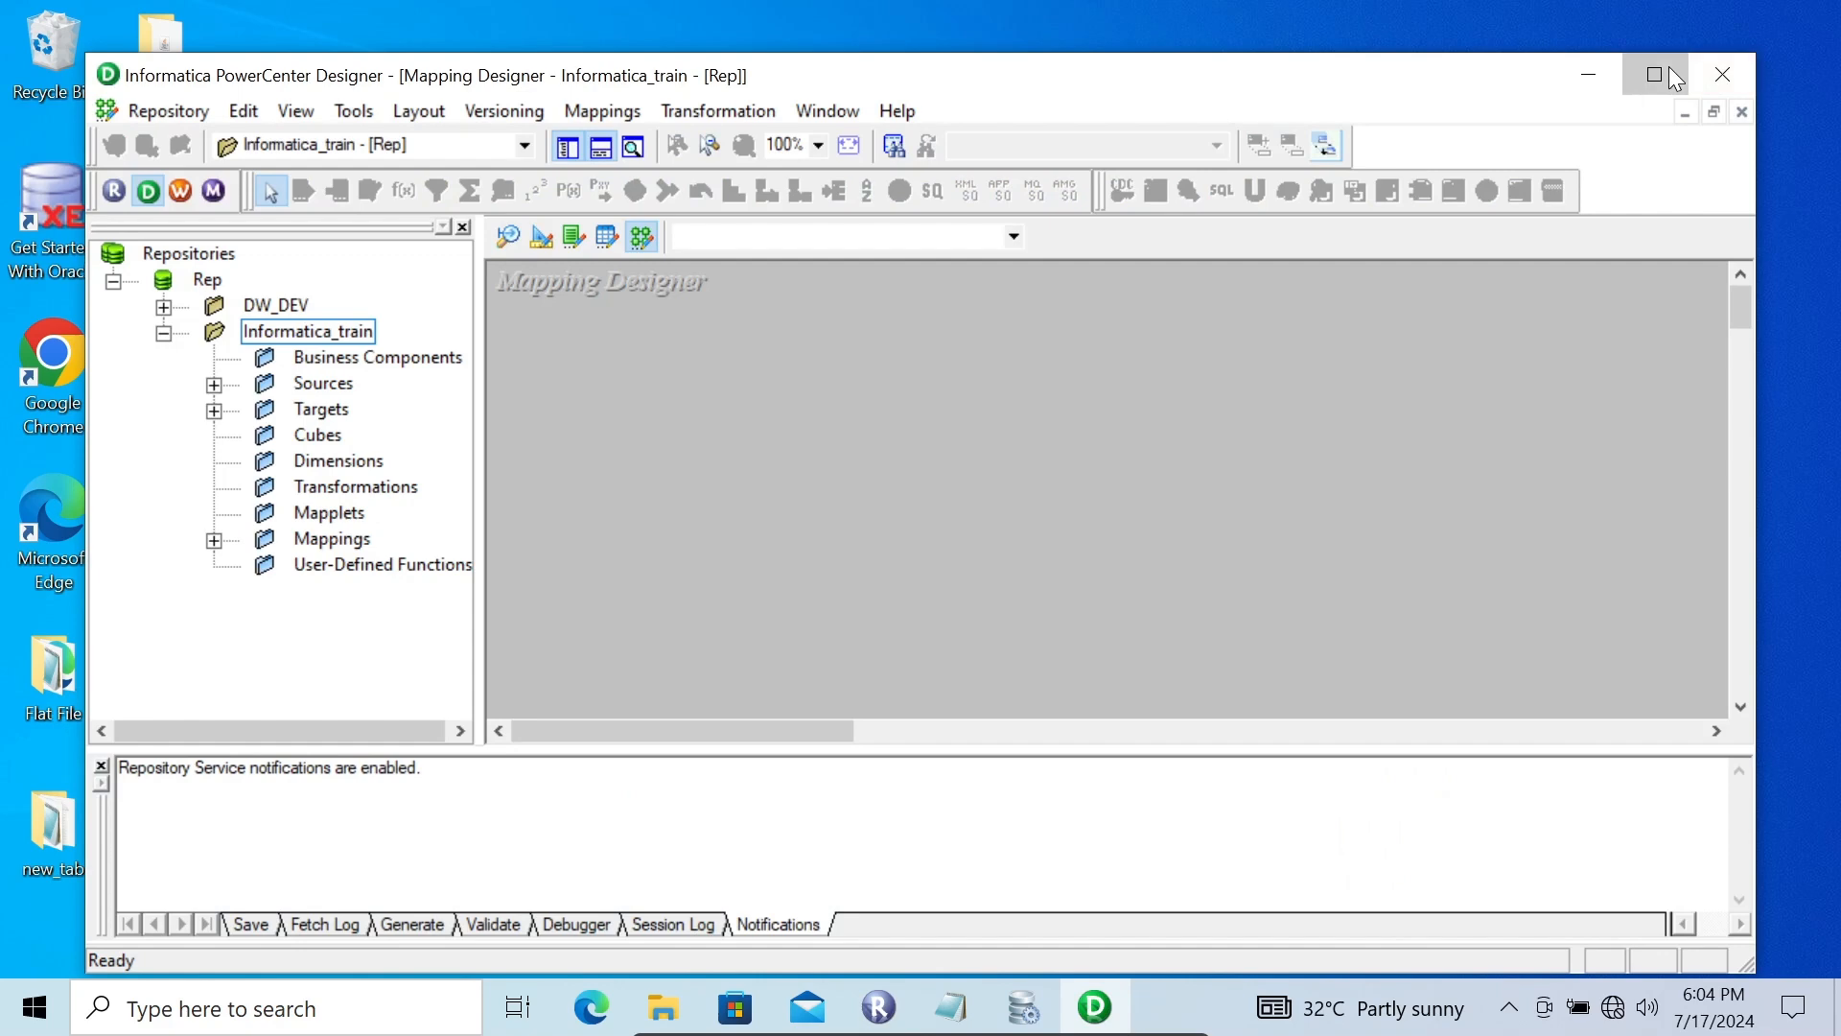
left_click(1665, 69)
Create a new mapping named m_source_filter
left_click(519, 47)
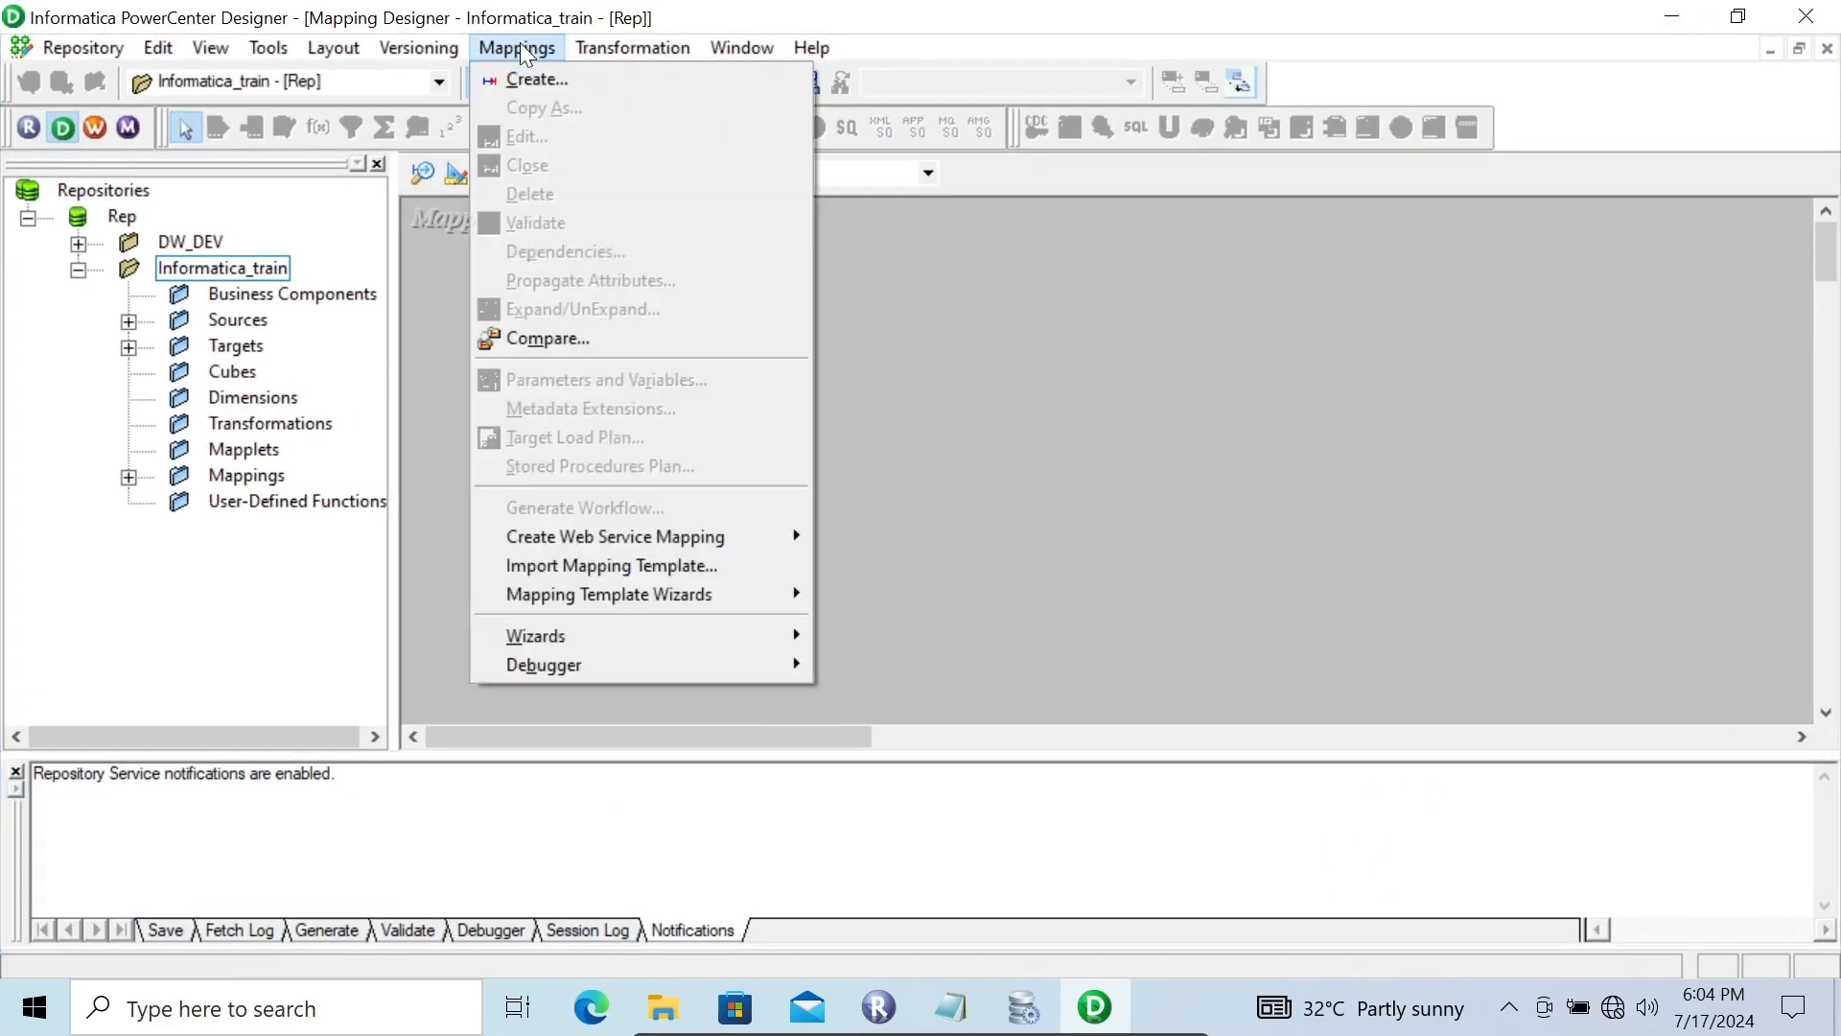
left_click(529, 76)
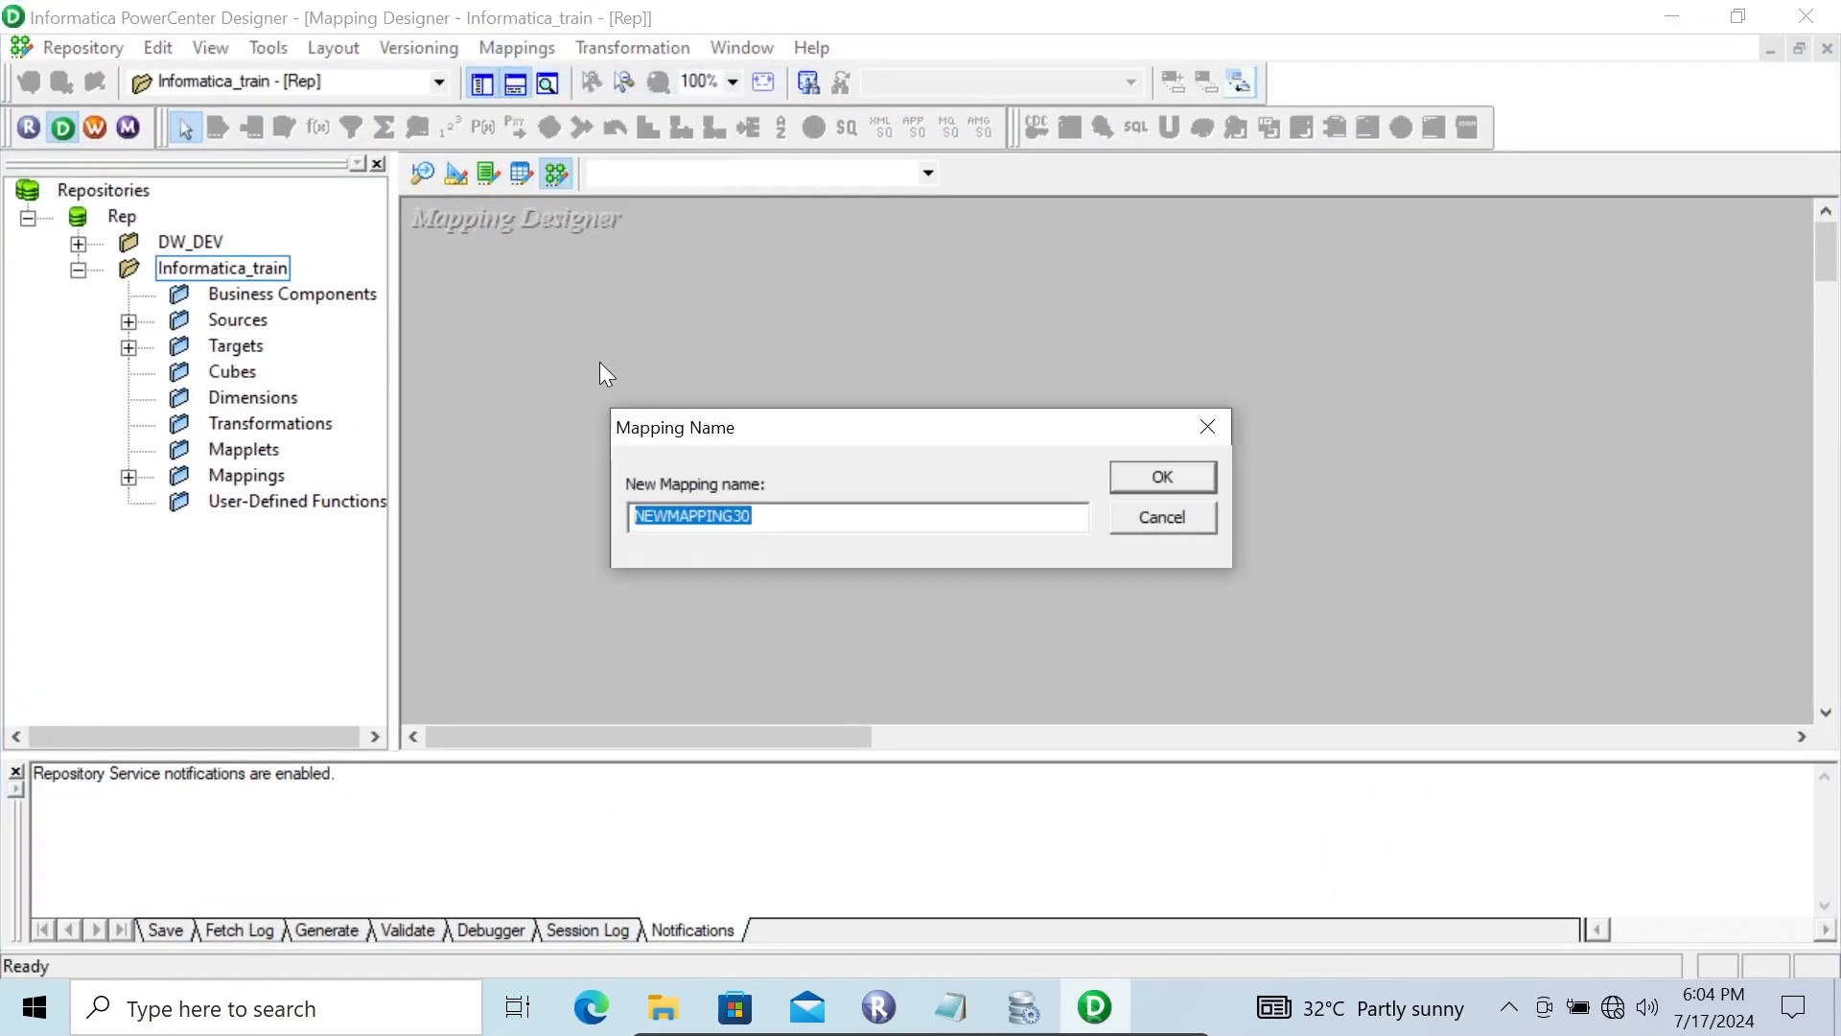
key("BackSpace")
type("m_source_filter")
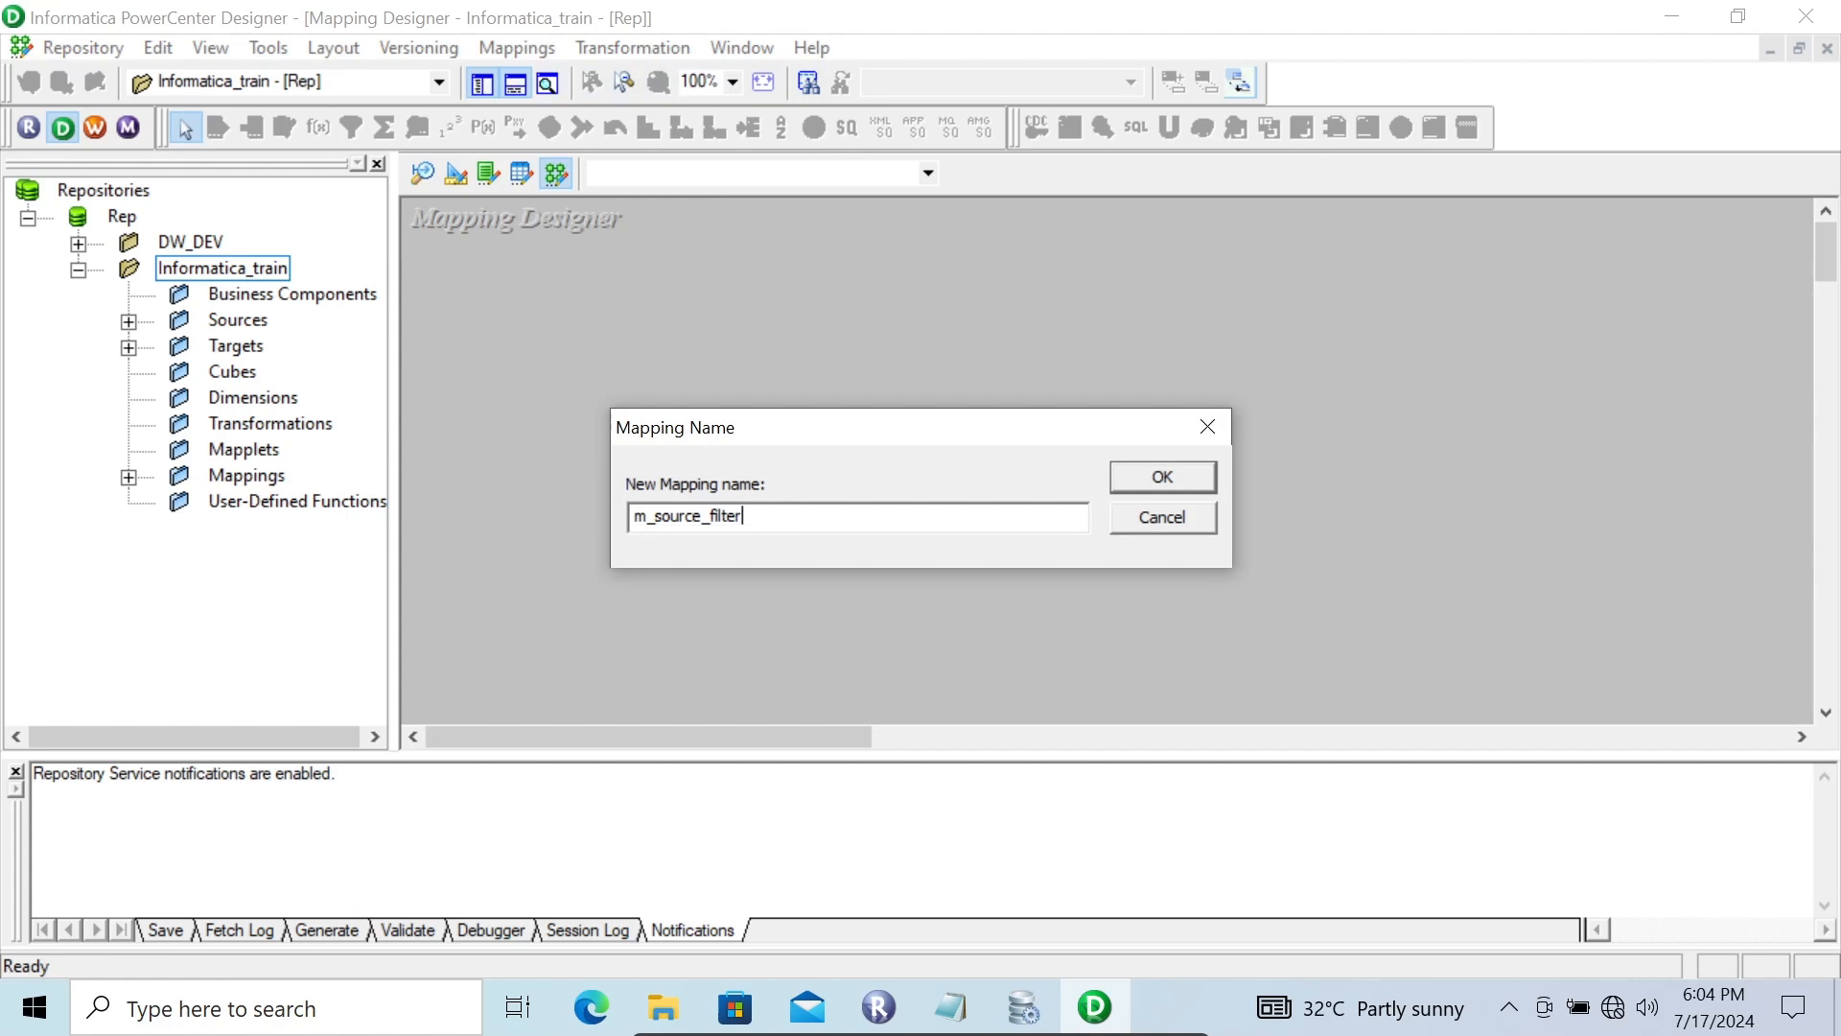
key("Return")
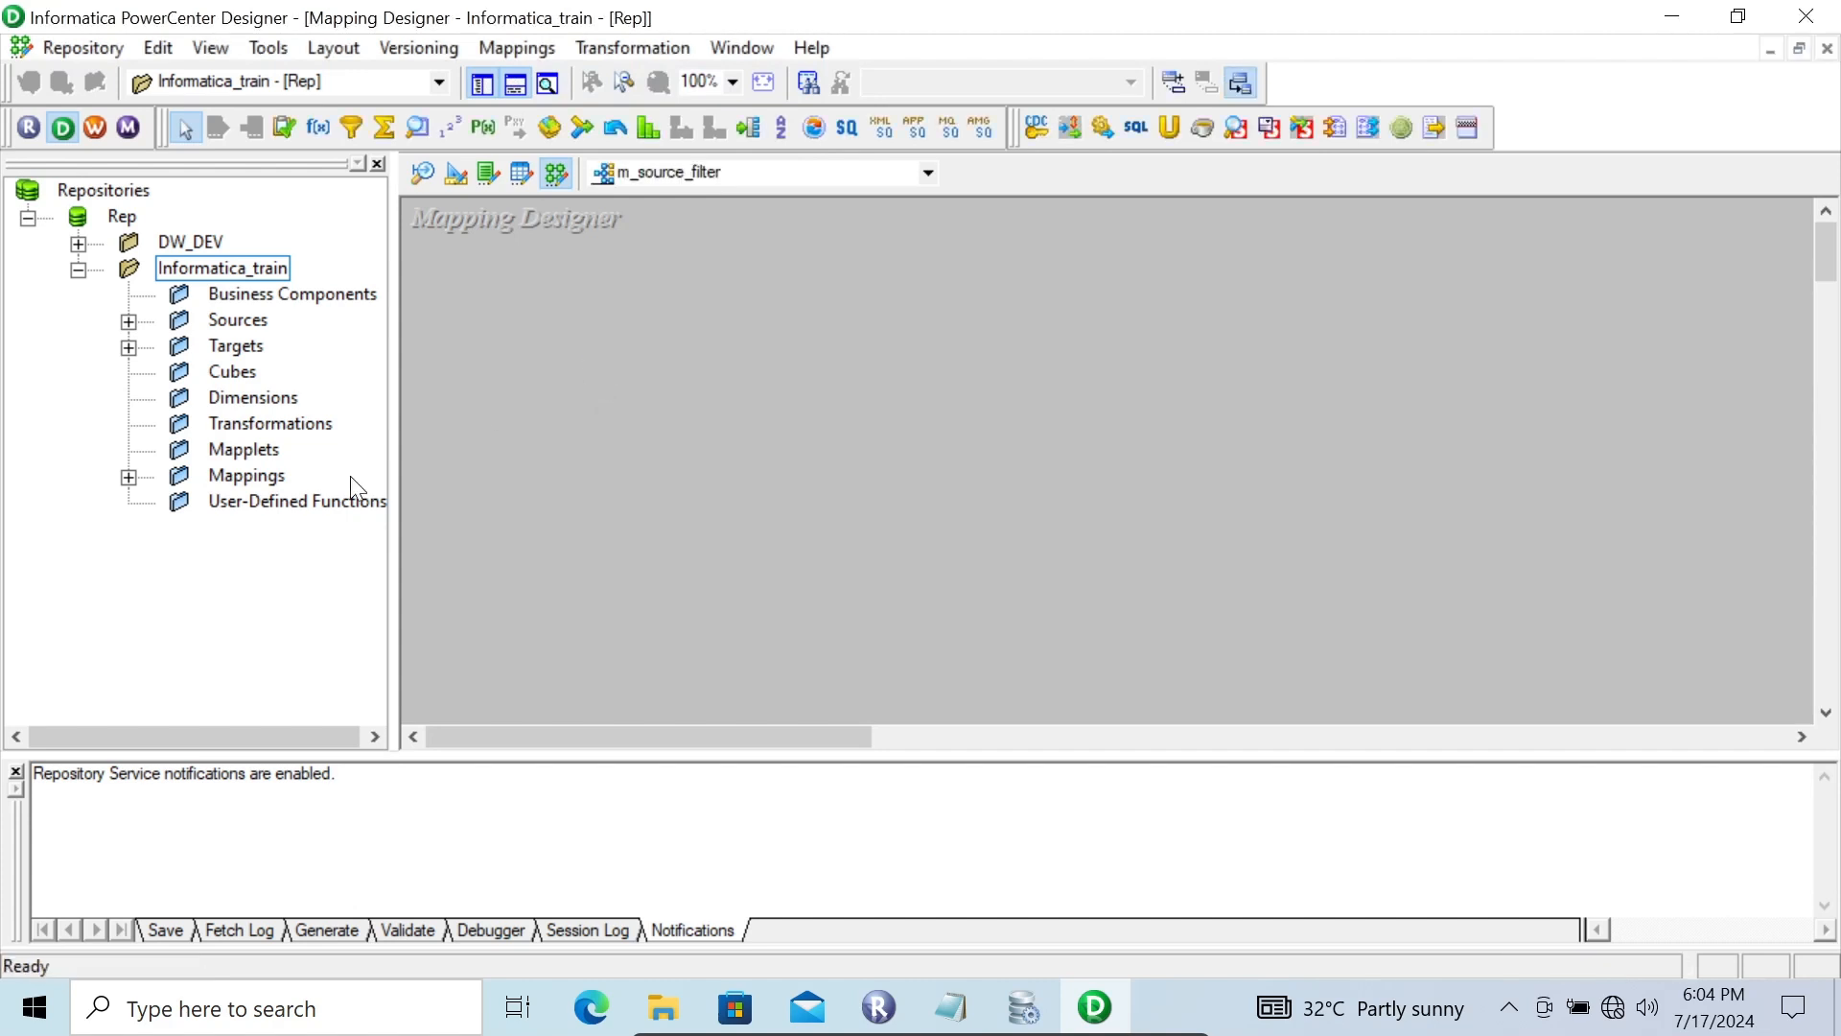
Add the EMP source definition from Scott_Conn to the mapping workspace
left_click(15, 771)
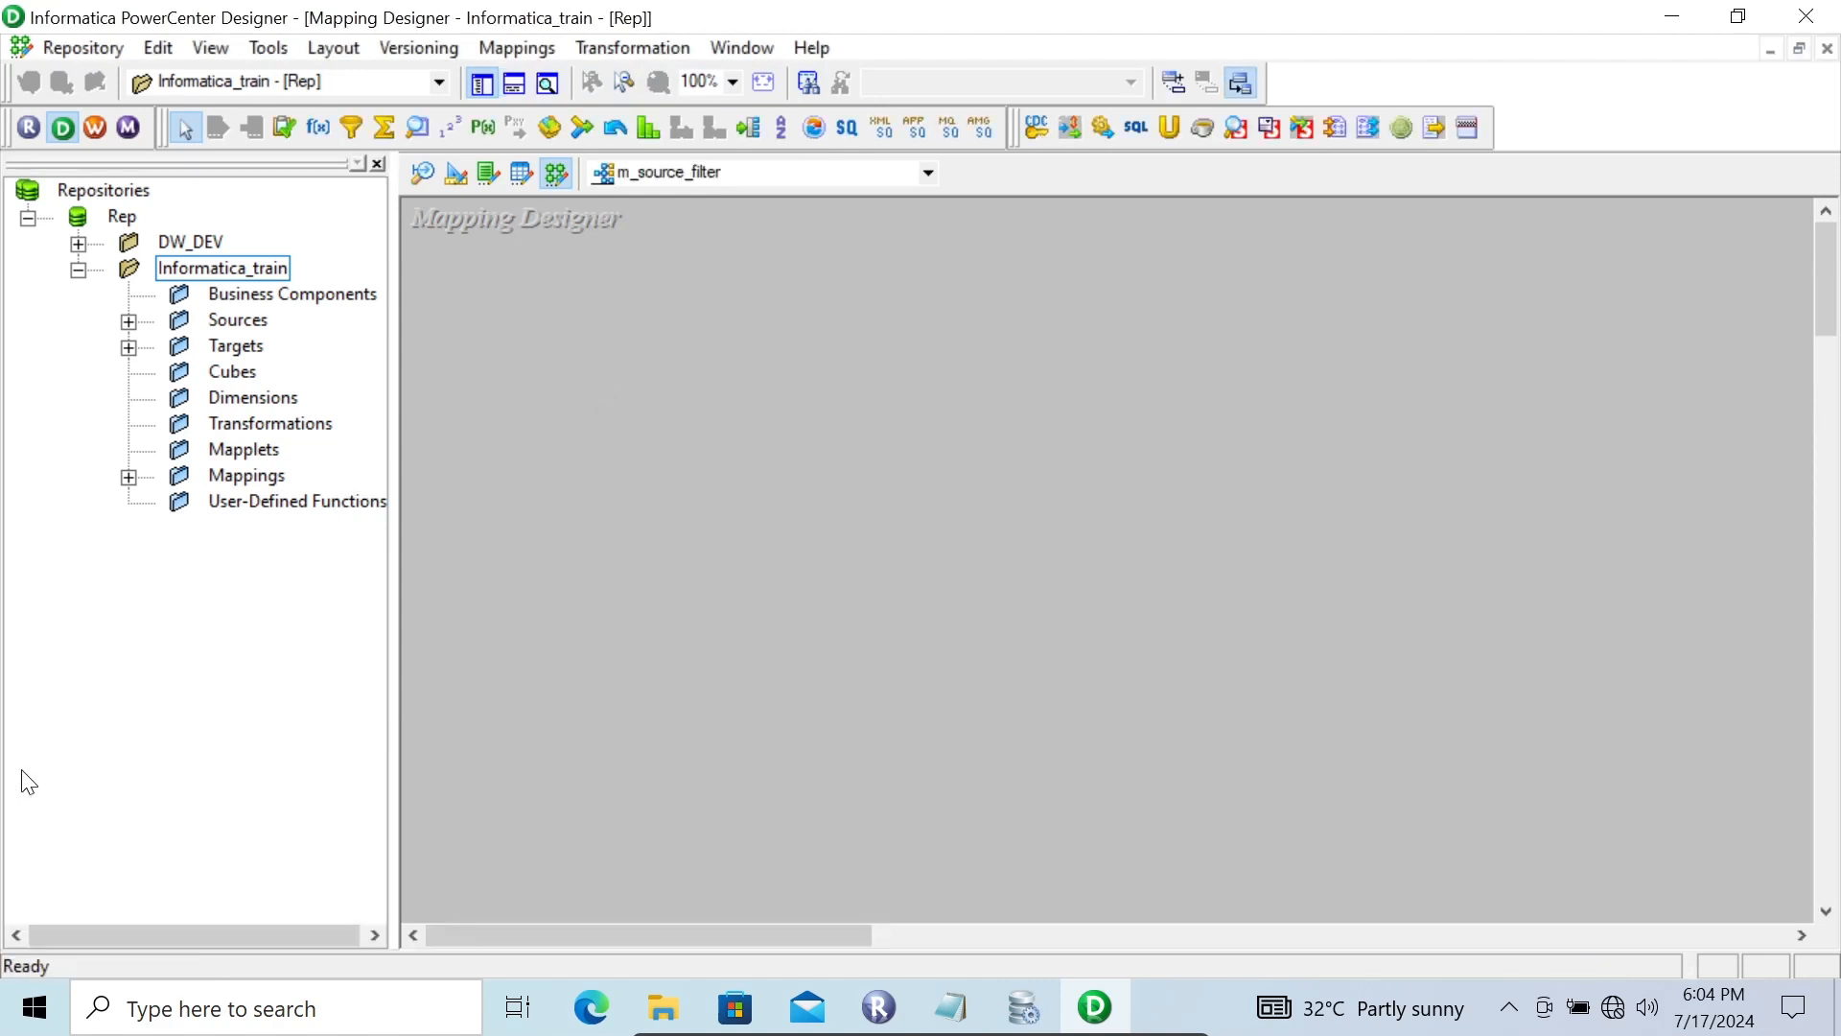
left_click(129, 324)
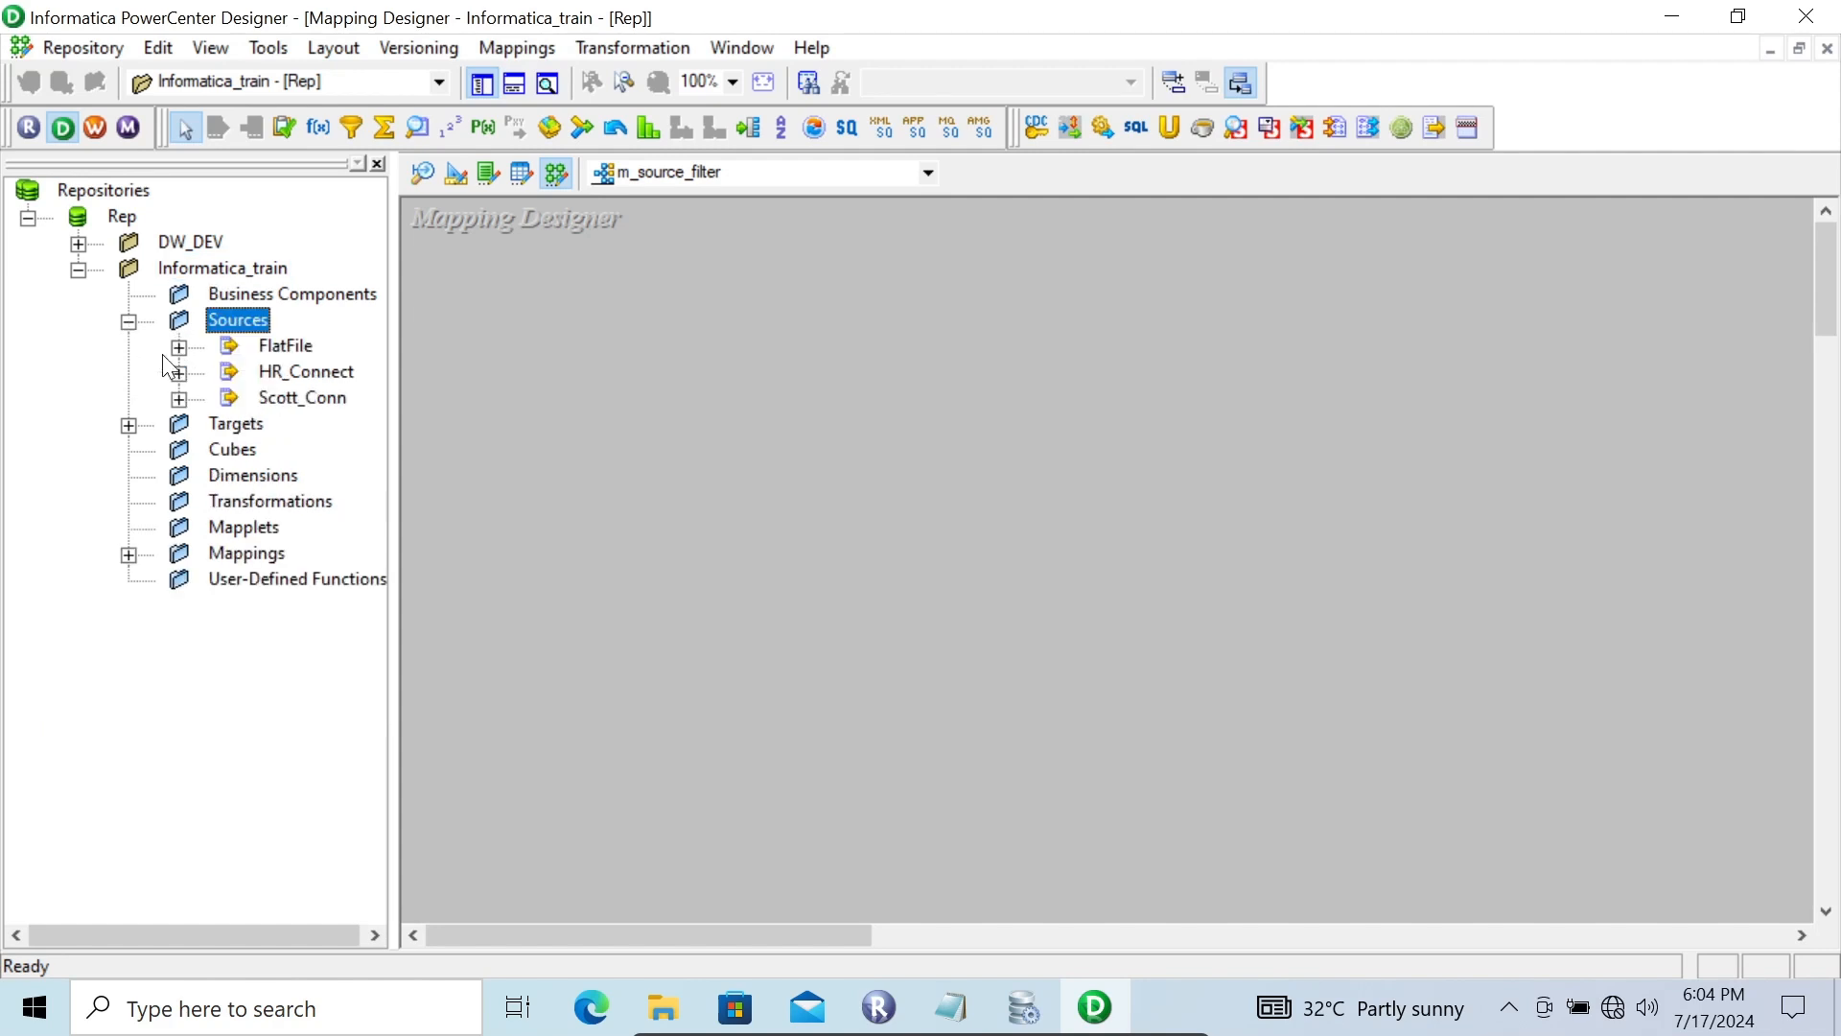
left_click(180, 398)
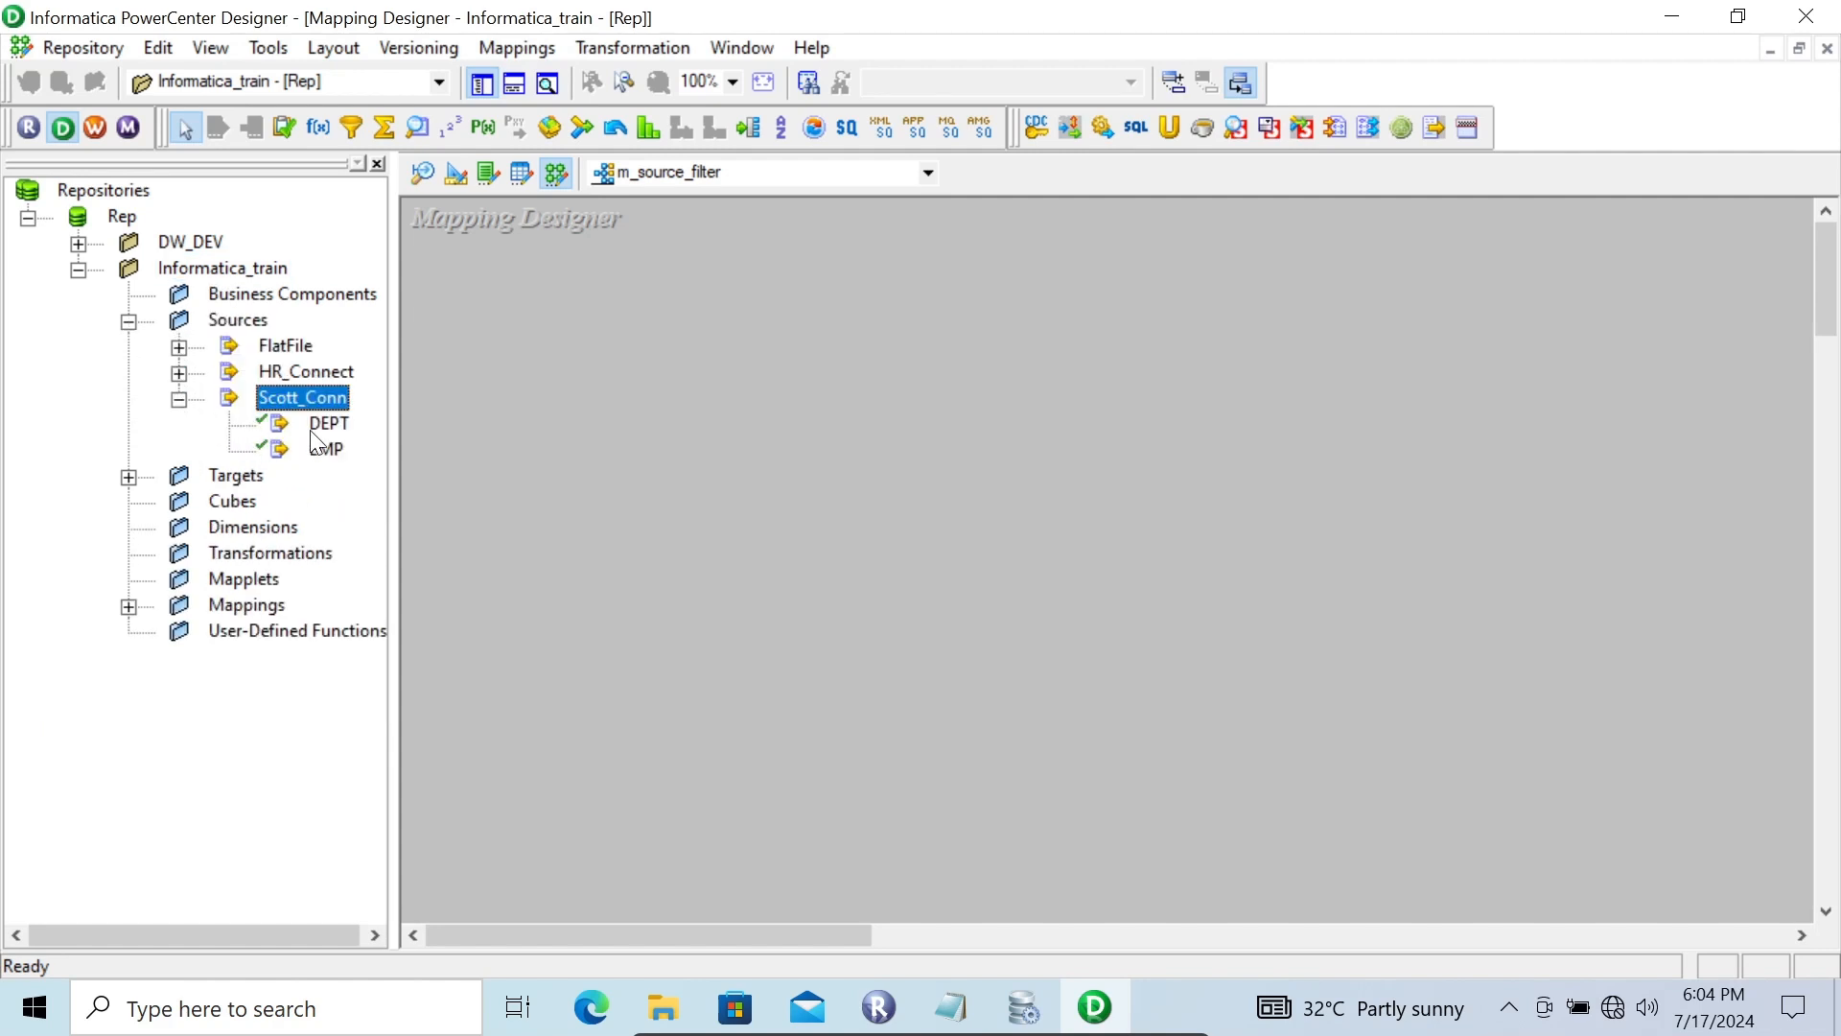
left_click_drag(279, 453, 565, 303)
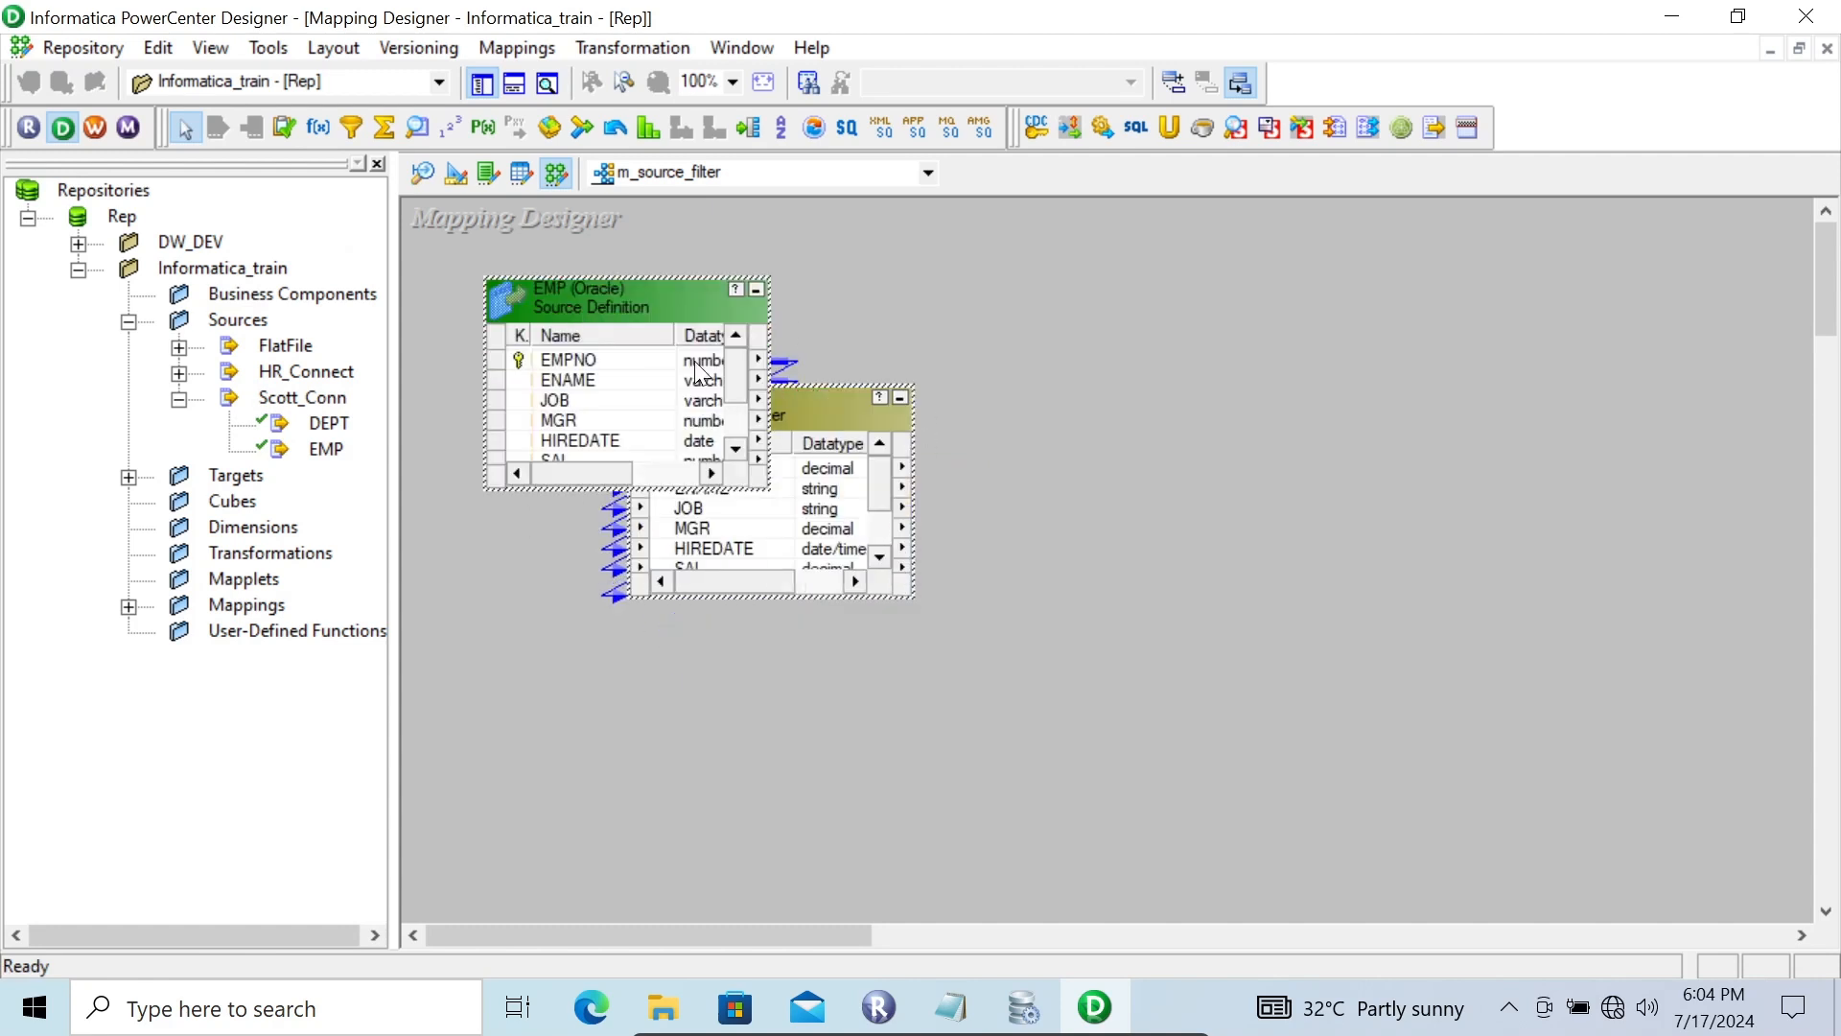
Set the SQ_EMP source qualifier's Source Filter to EMP.DEPTNO=10 and apply the change
right_click(788, 401)
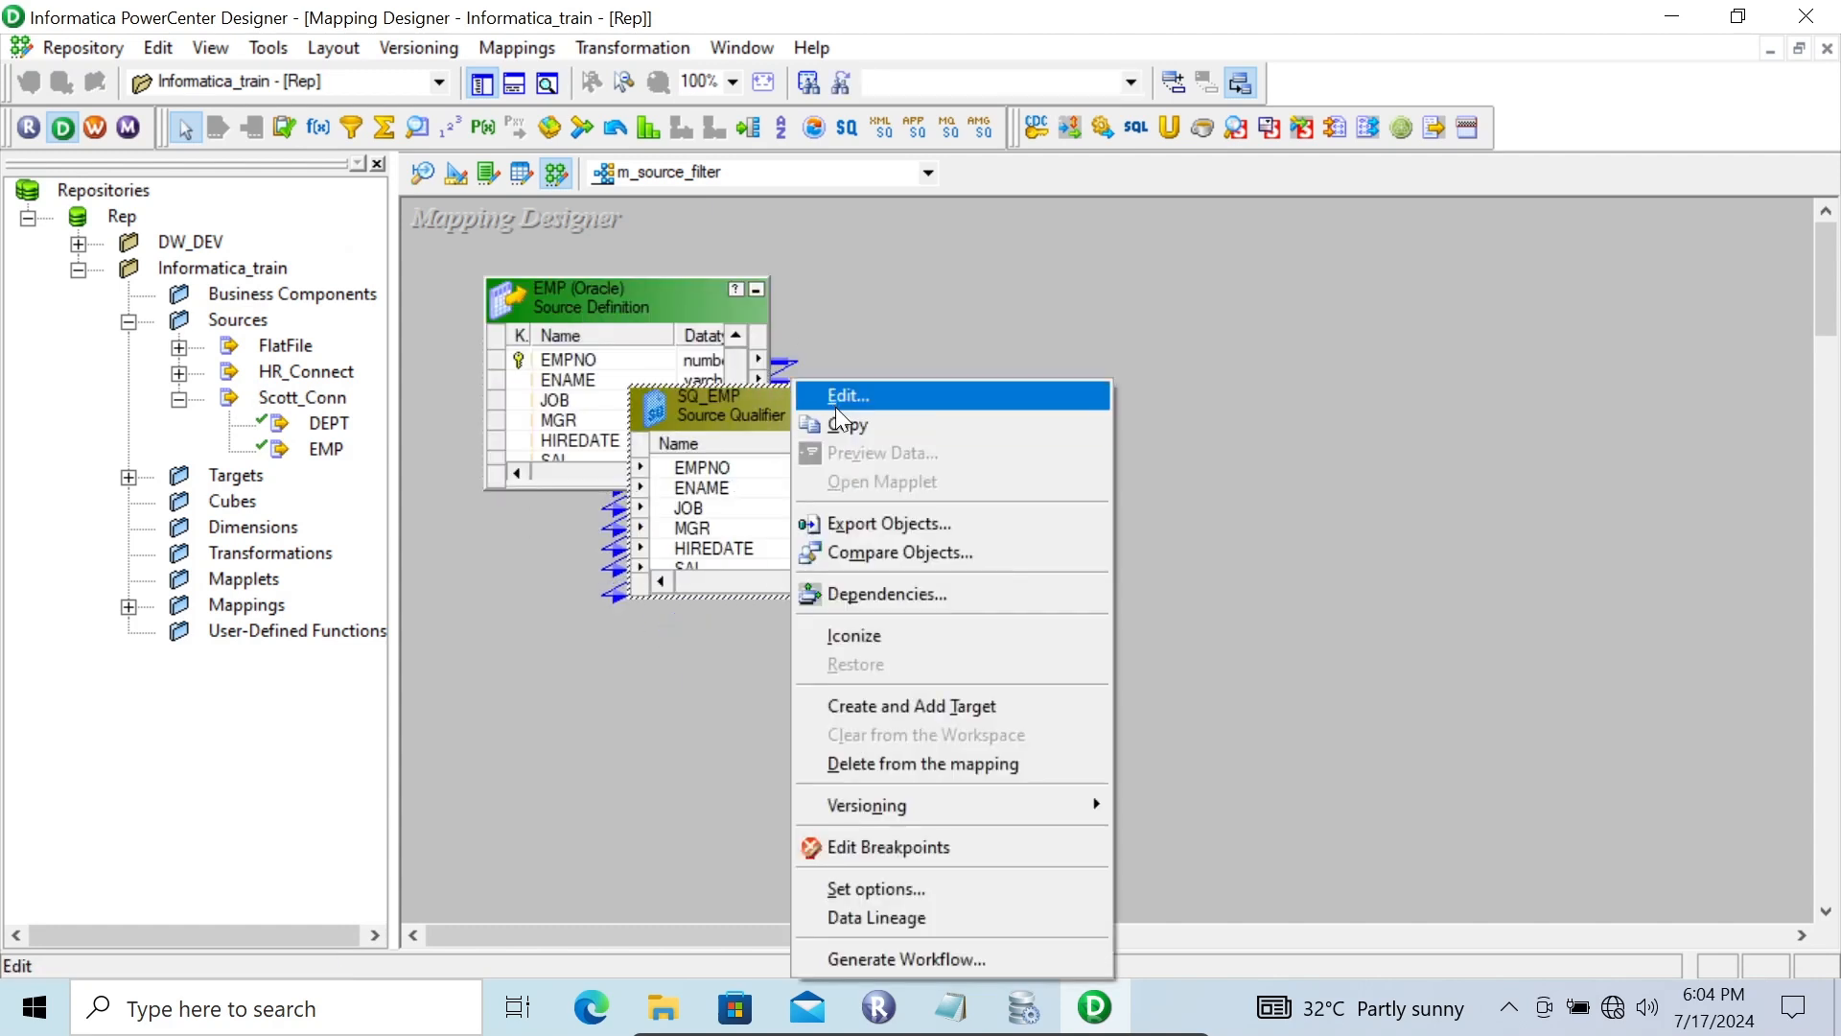
left_click(833, 399)
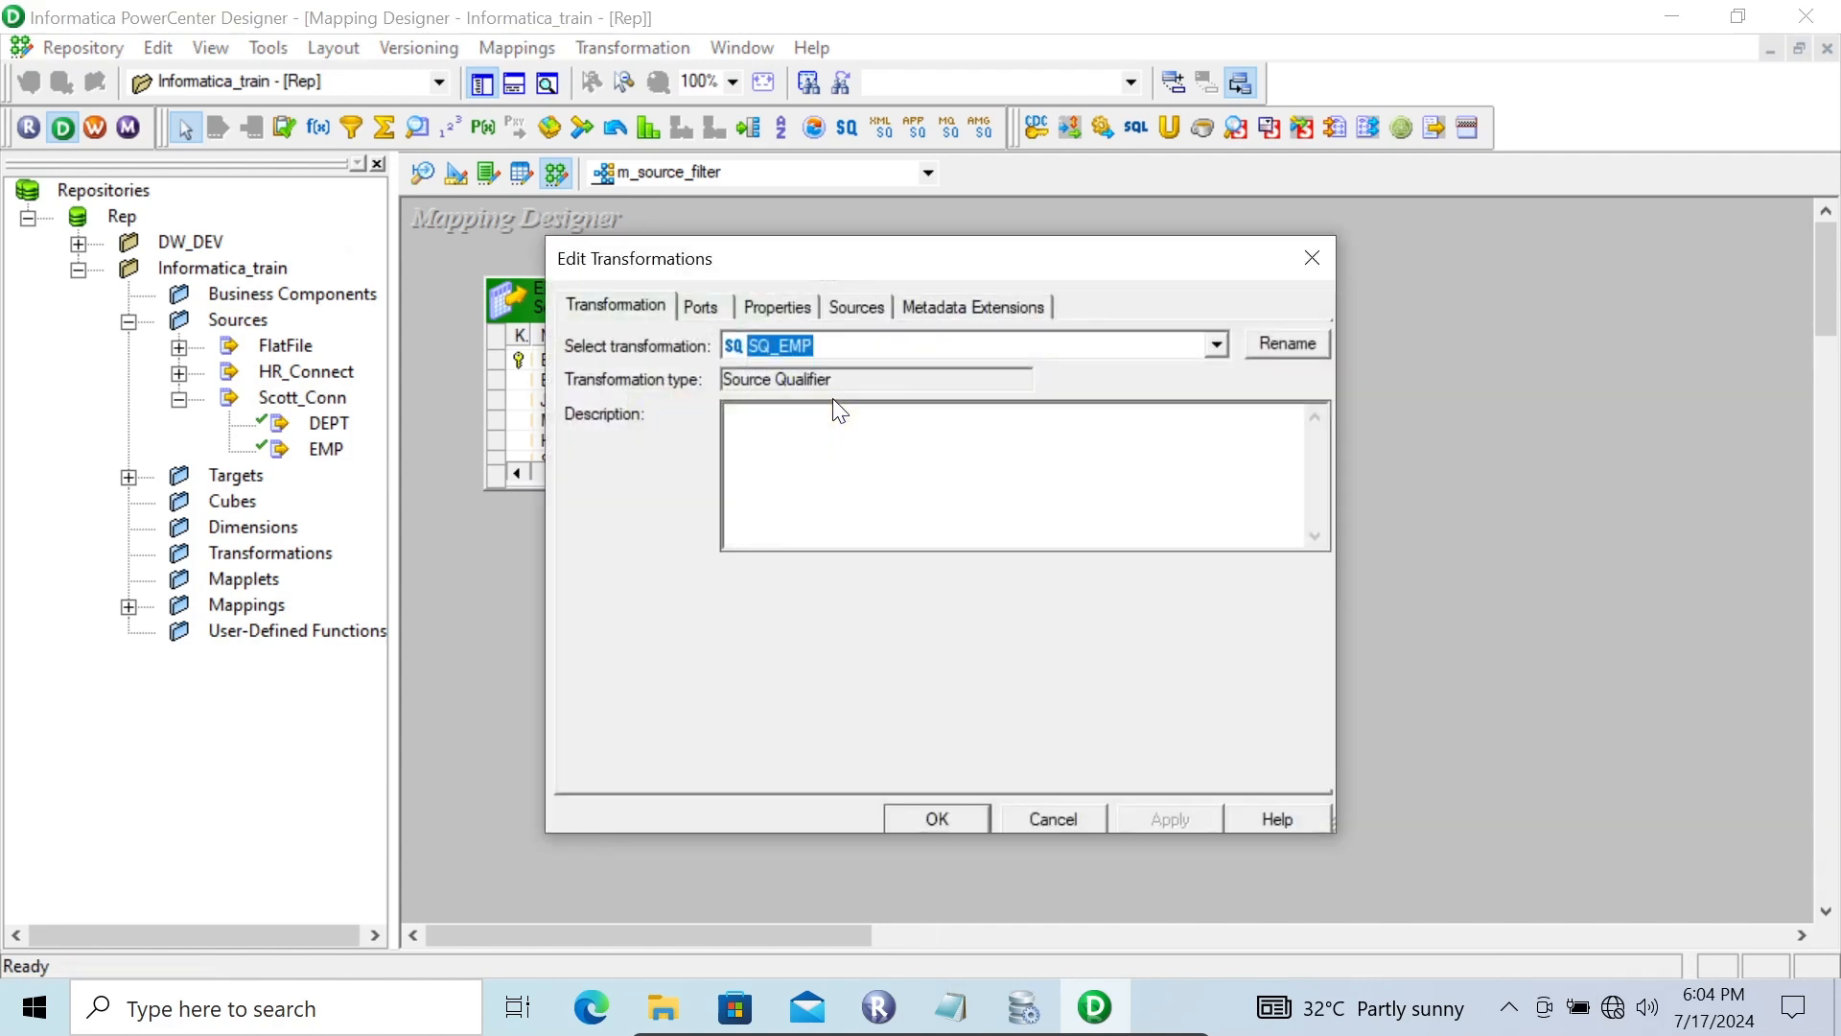
left_click(772, 307)
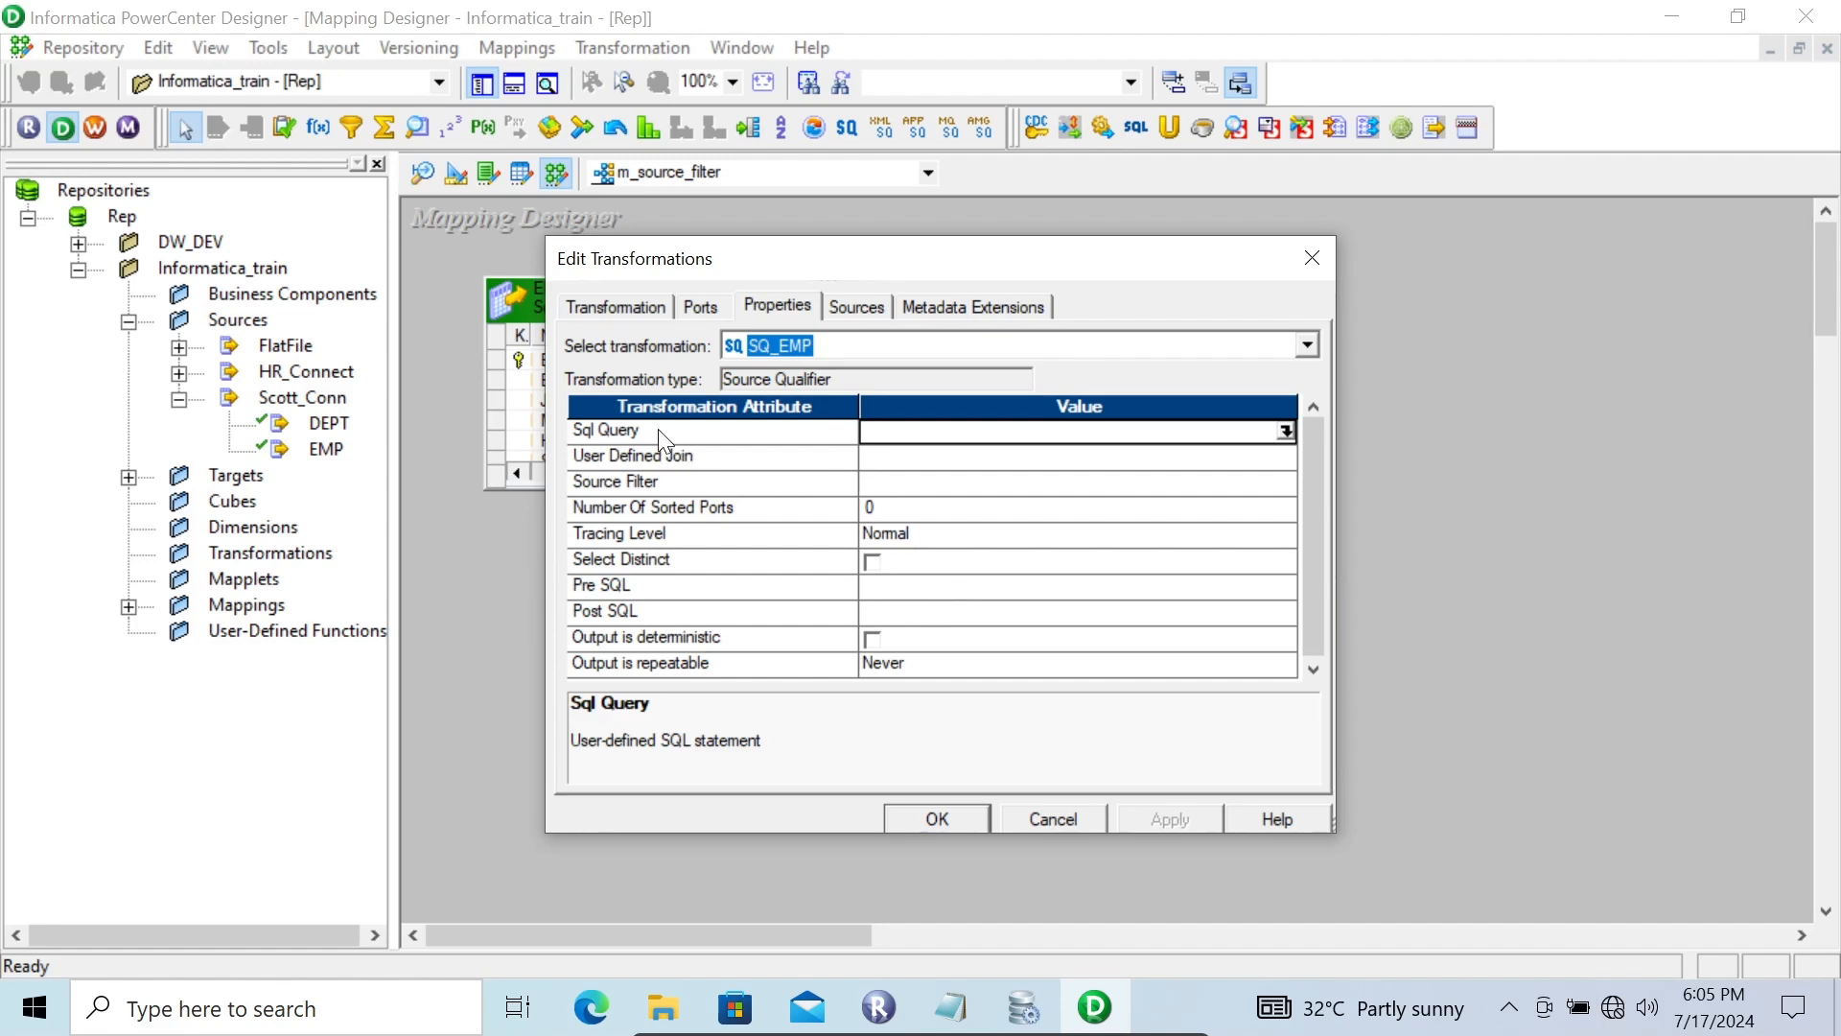
left_click(916, 484)
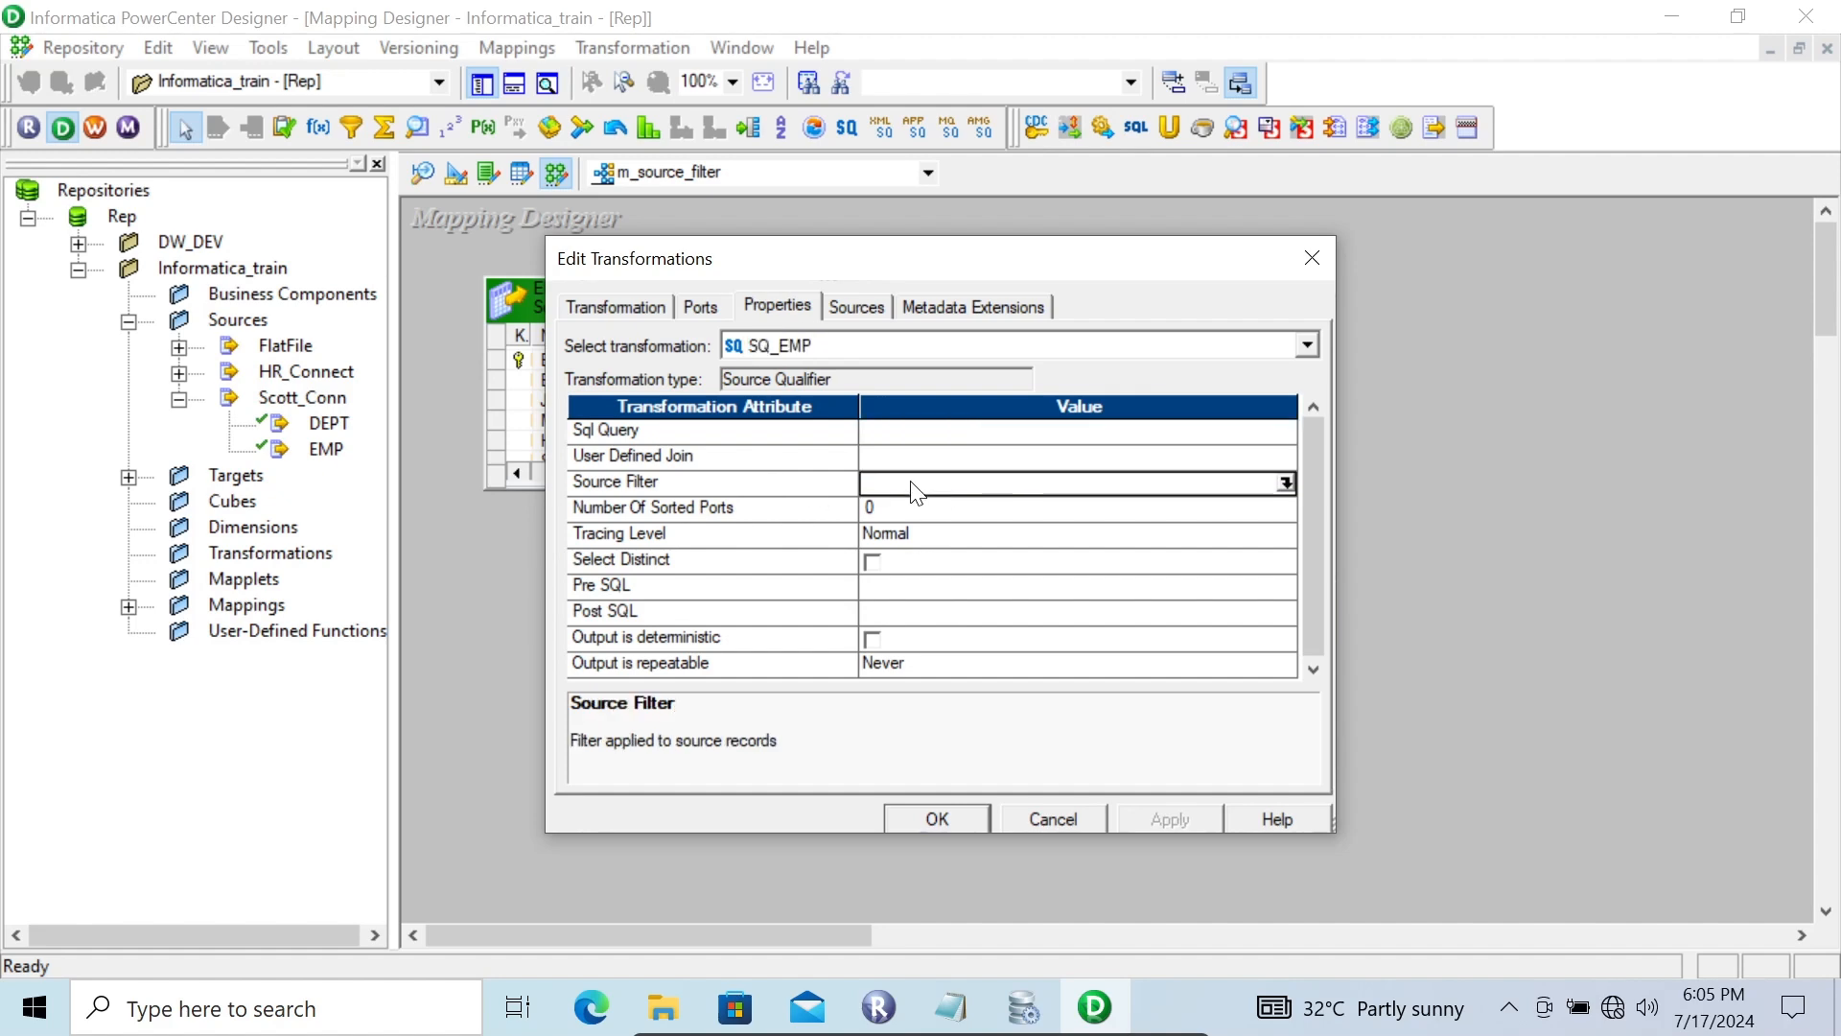
left_click(1285, 484)
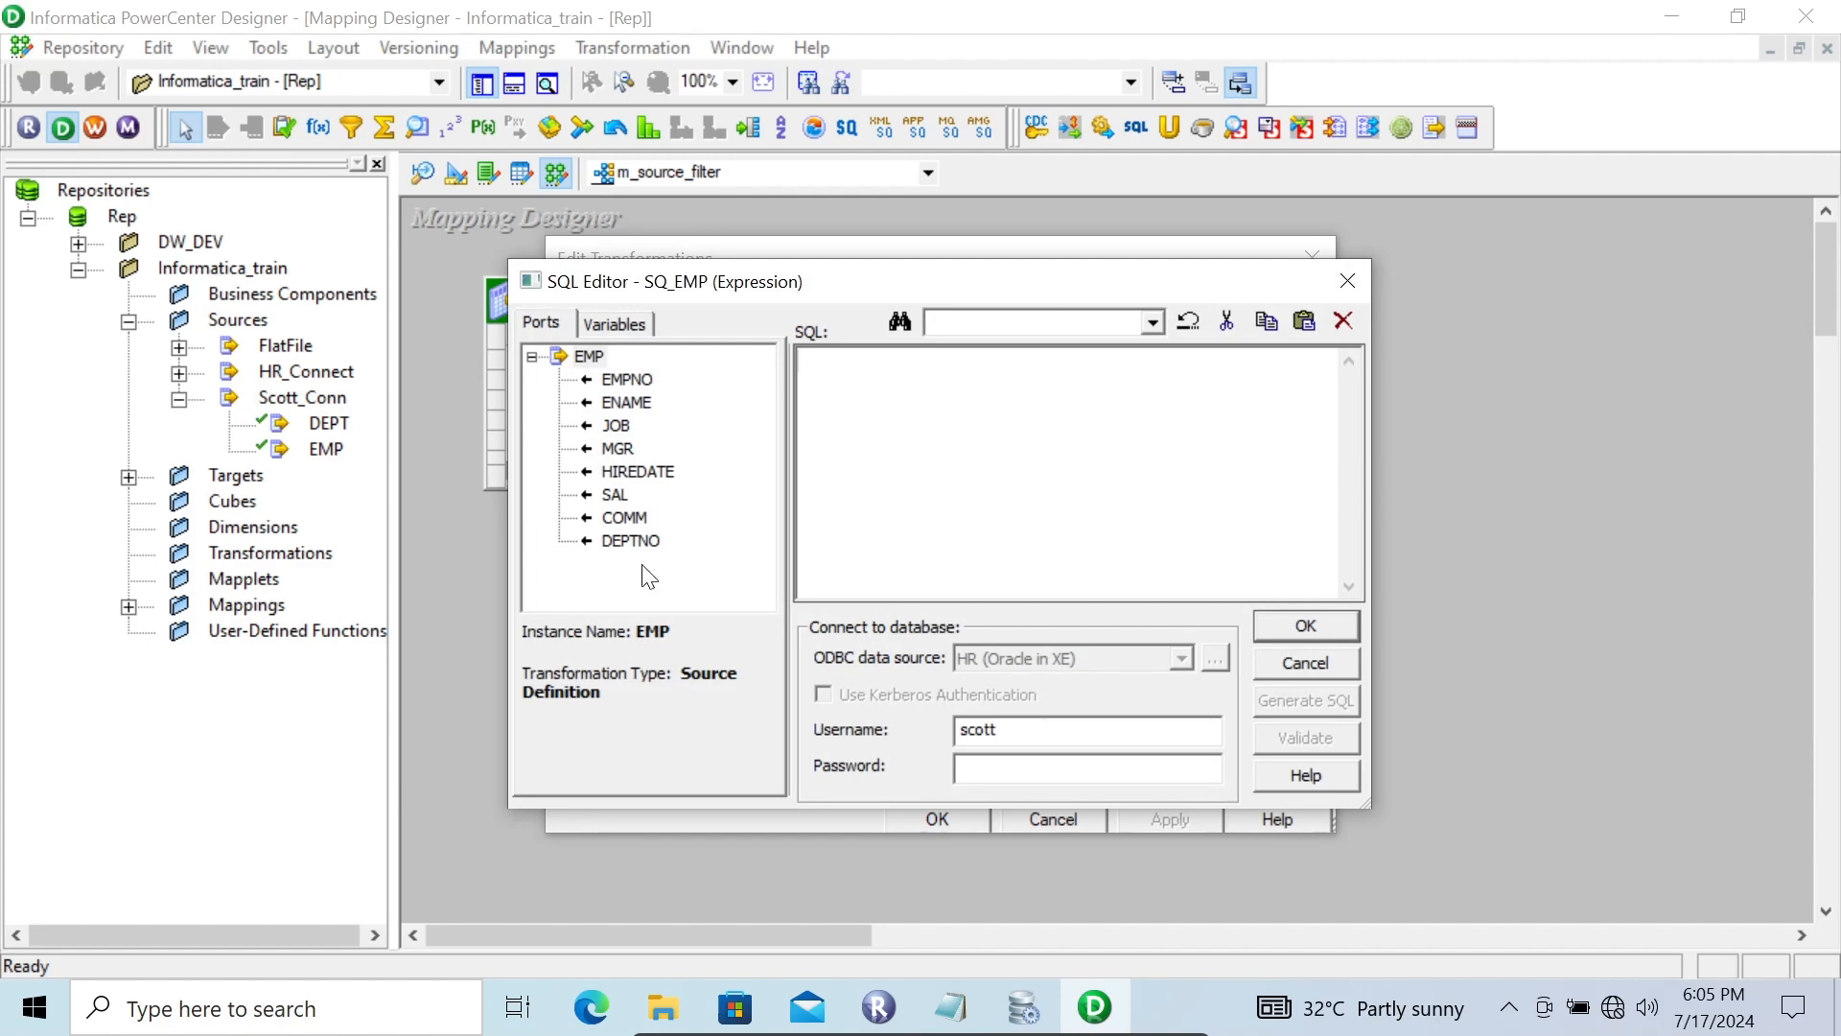
double_click(624, 545)
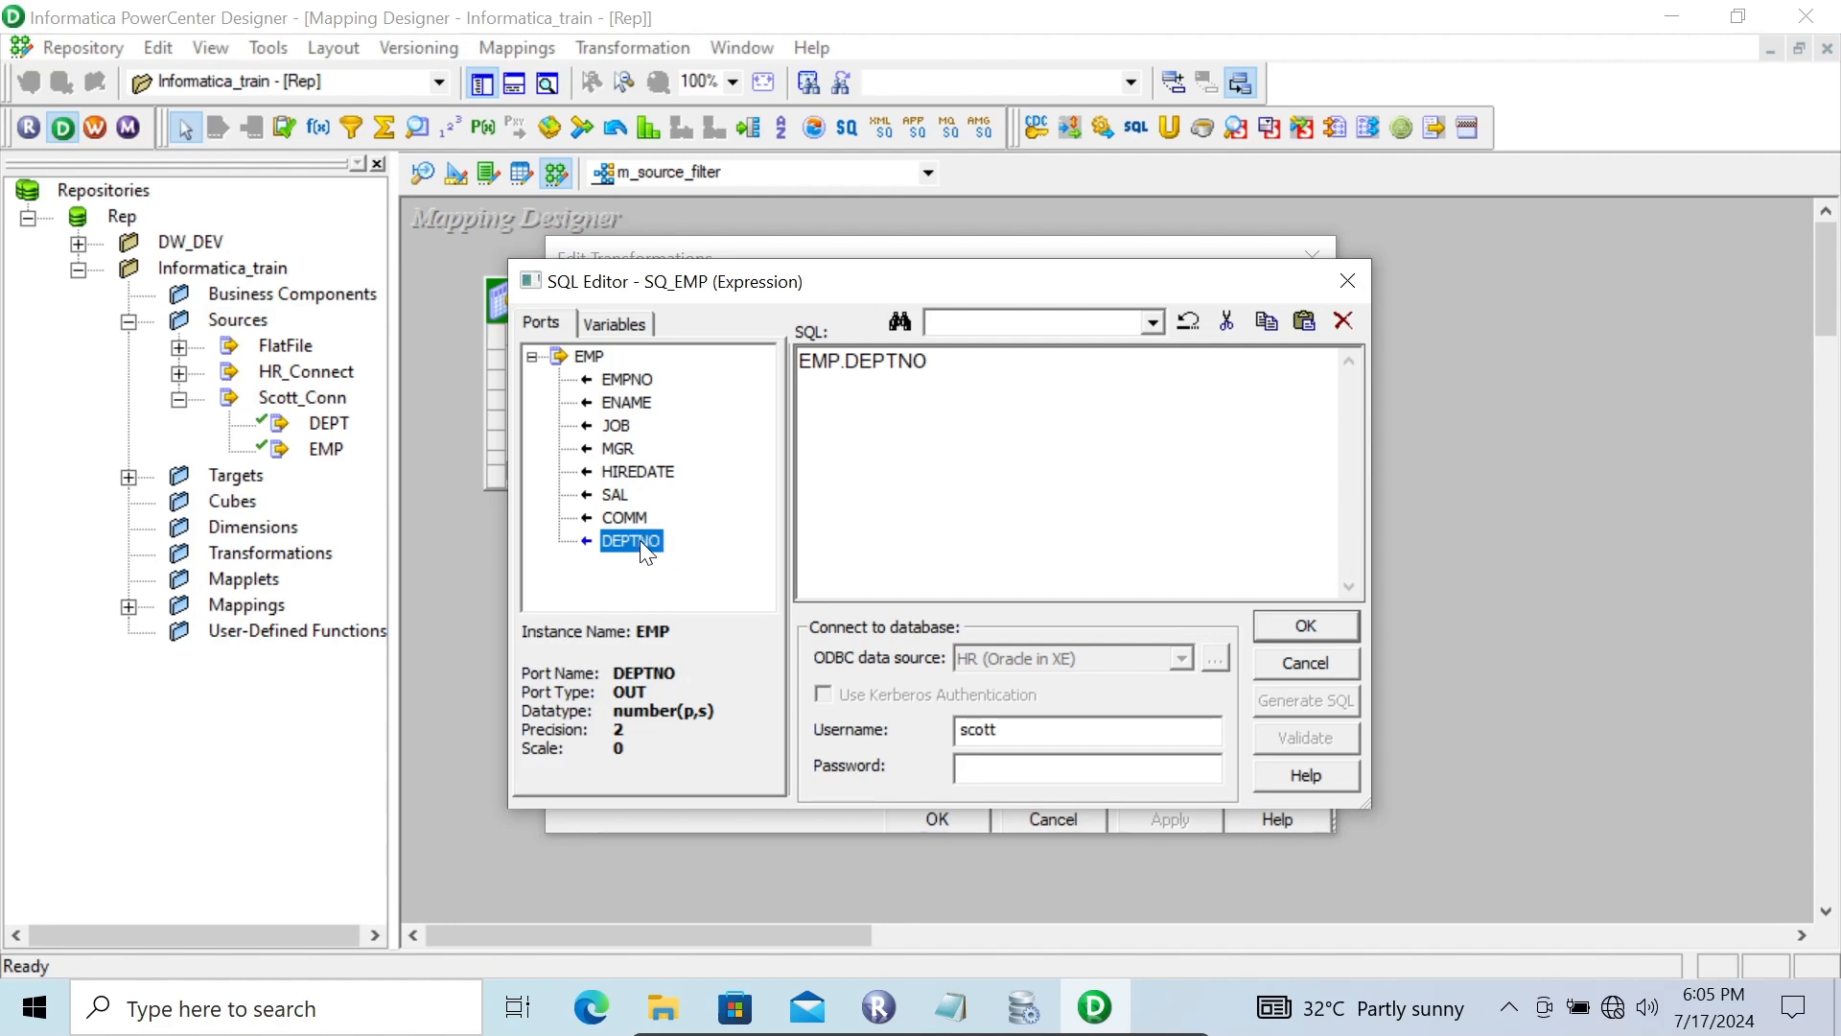
left_click(950, 366)
type("=10t")
left_click(1304, 628)
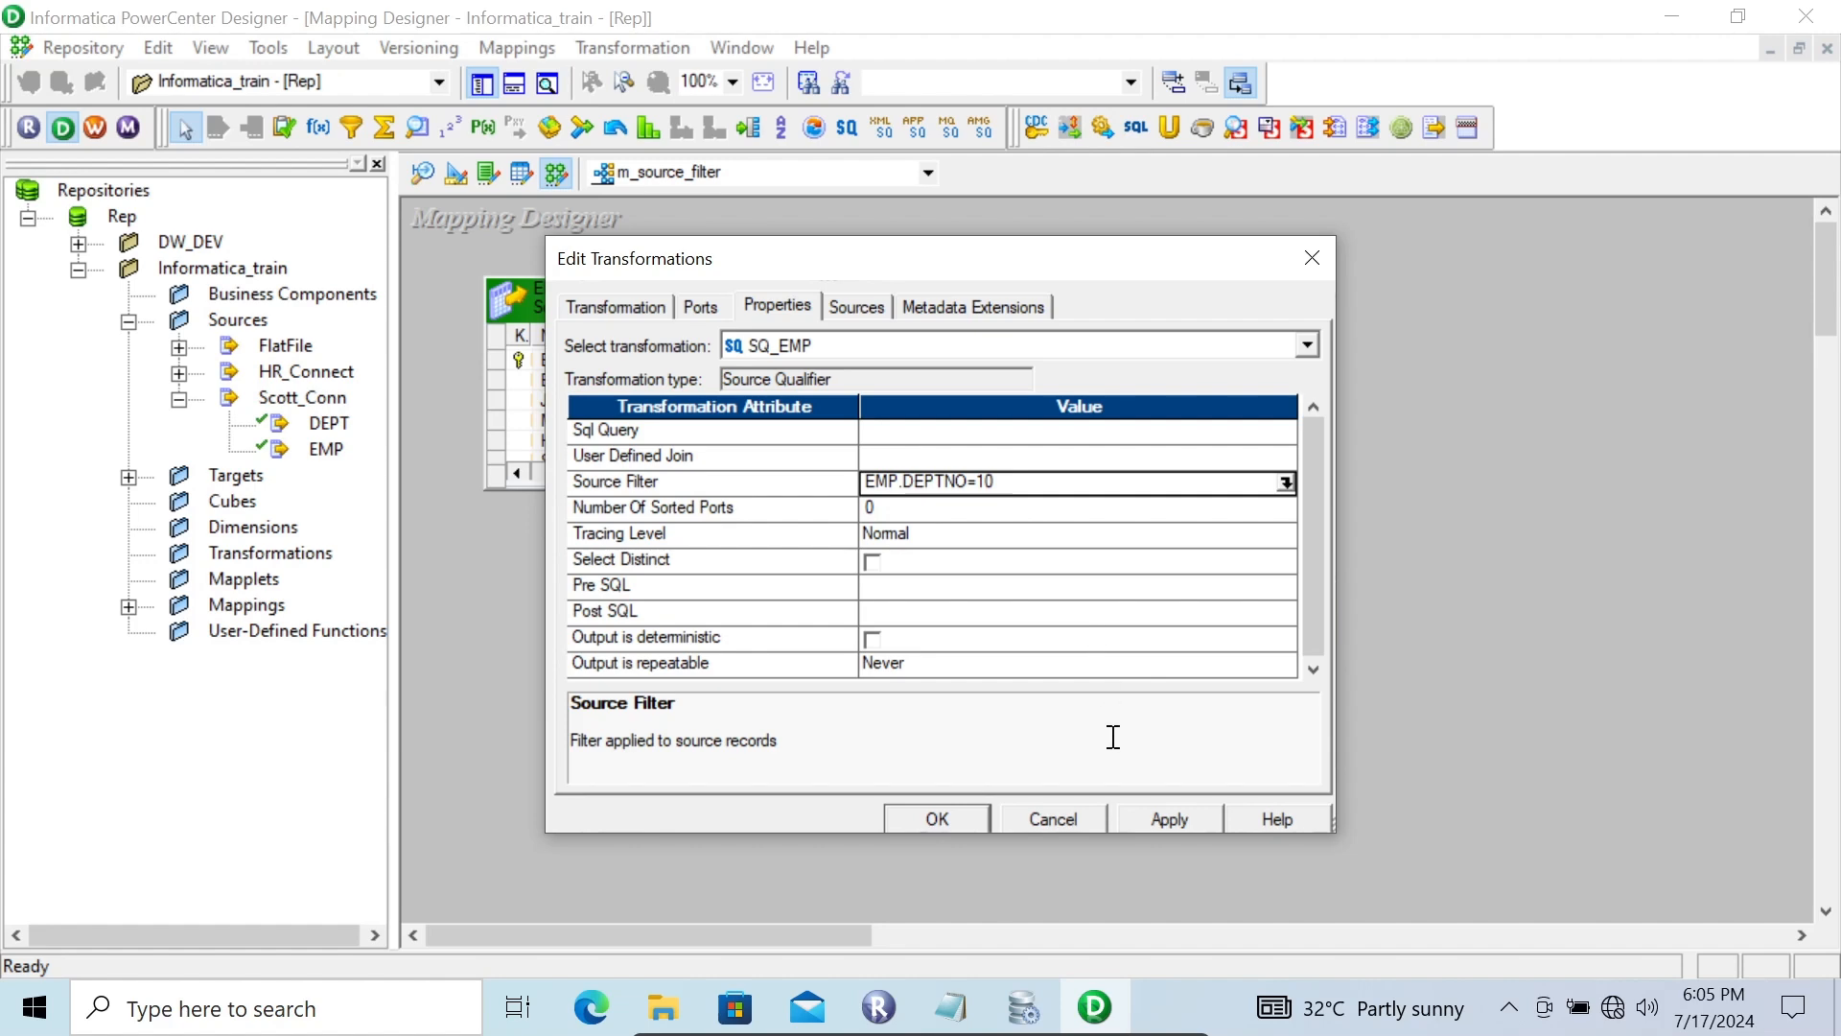
left_click(1165, 813)
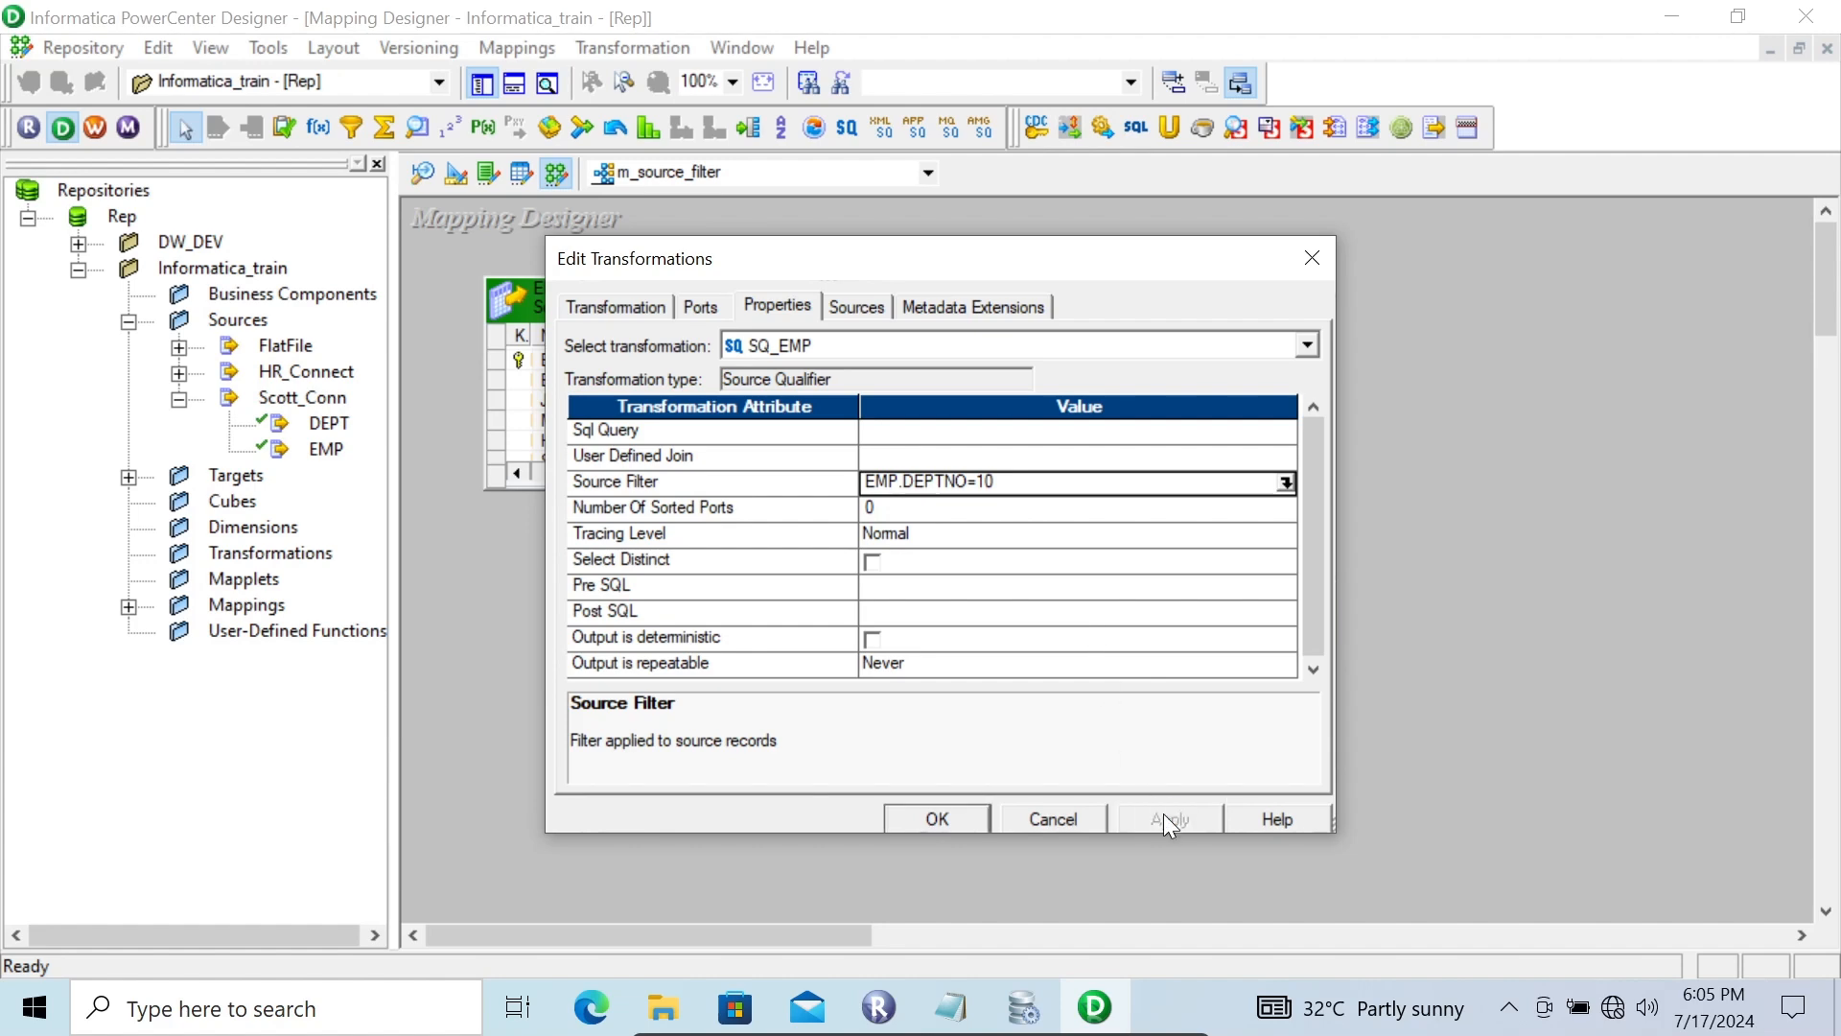
left_click(935, 820)
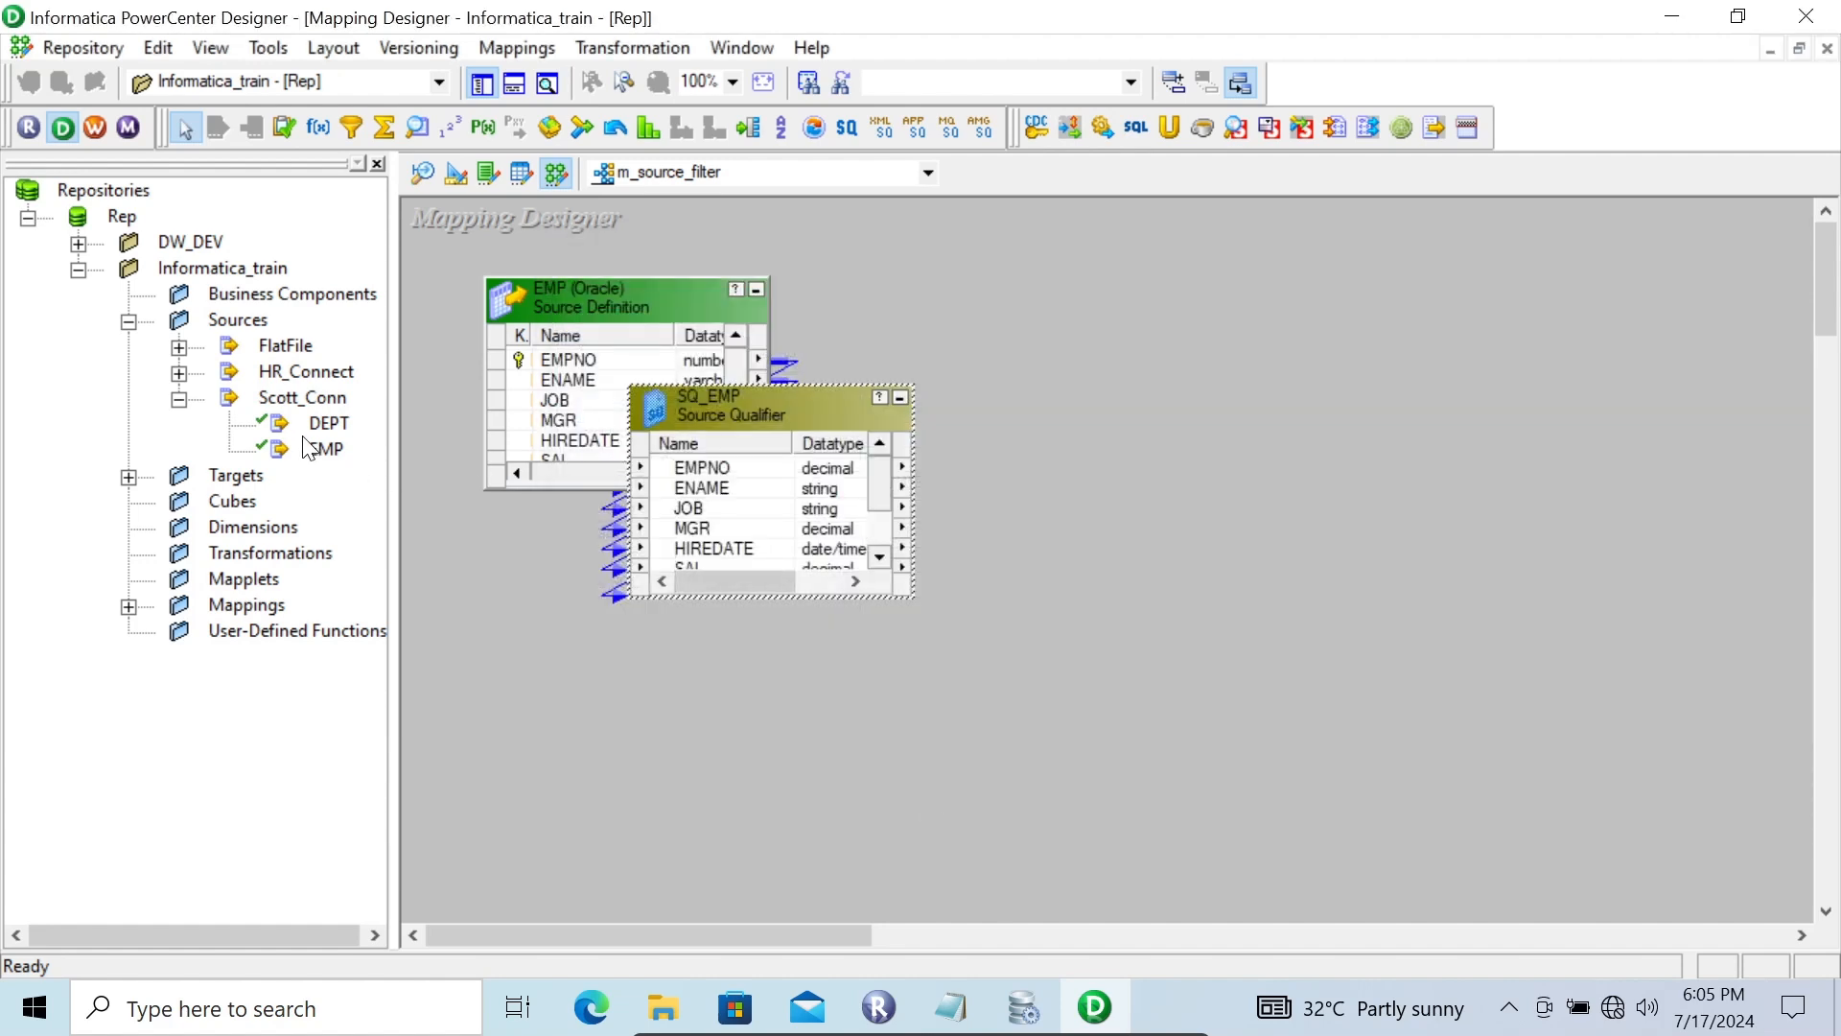
Add the EMP_TGT target definition to the mapping workspace
left_click(129, 477)
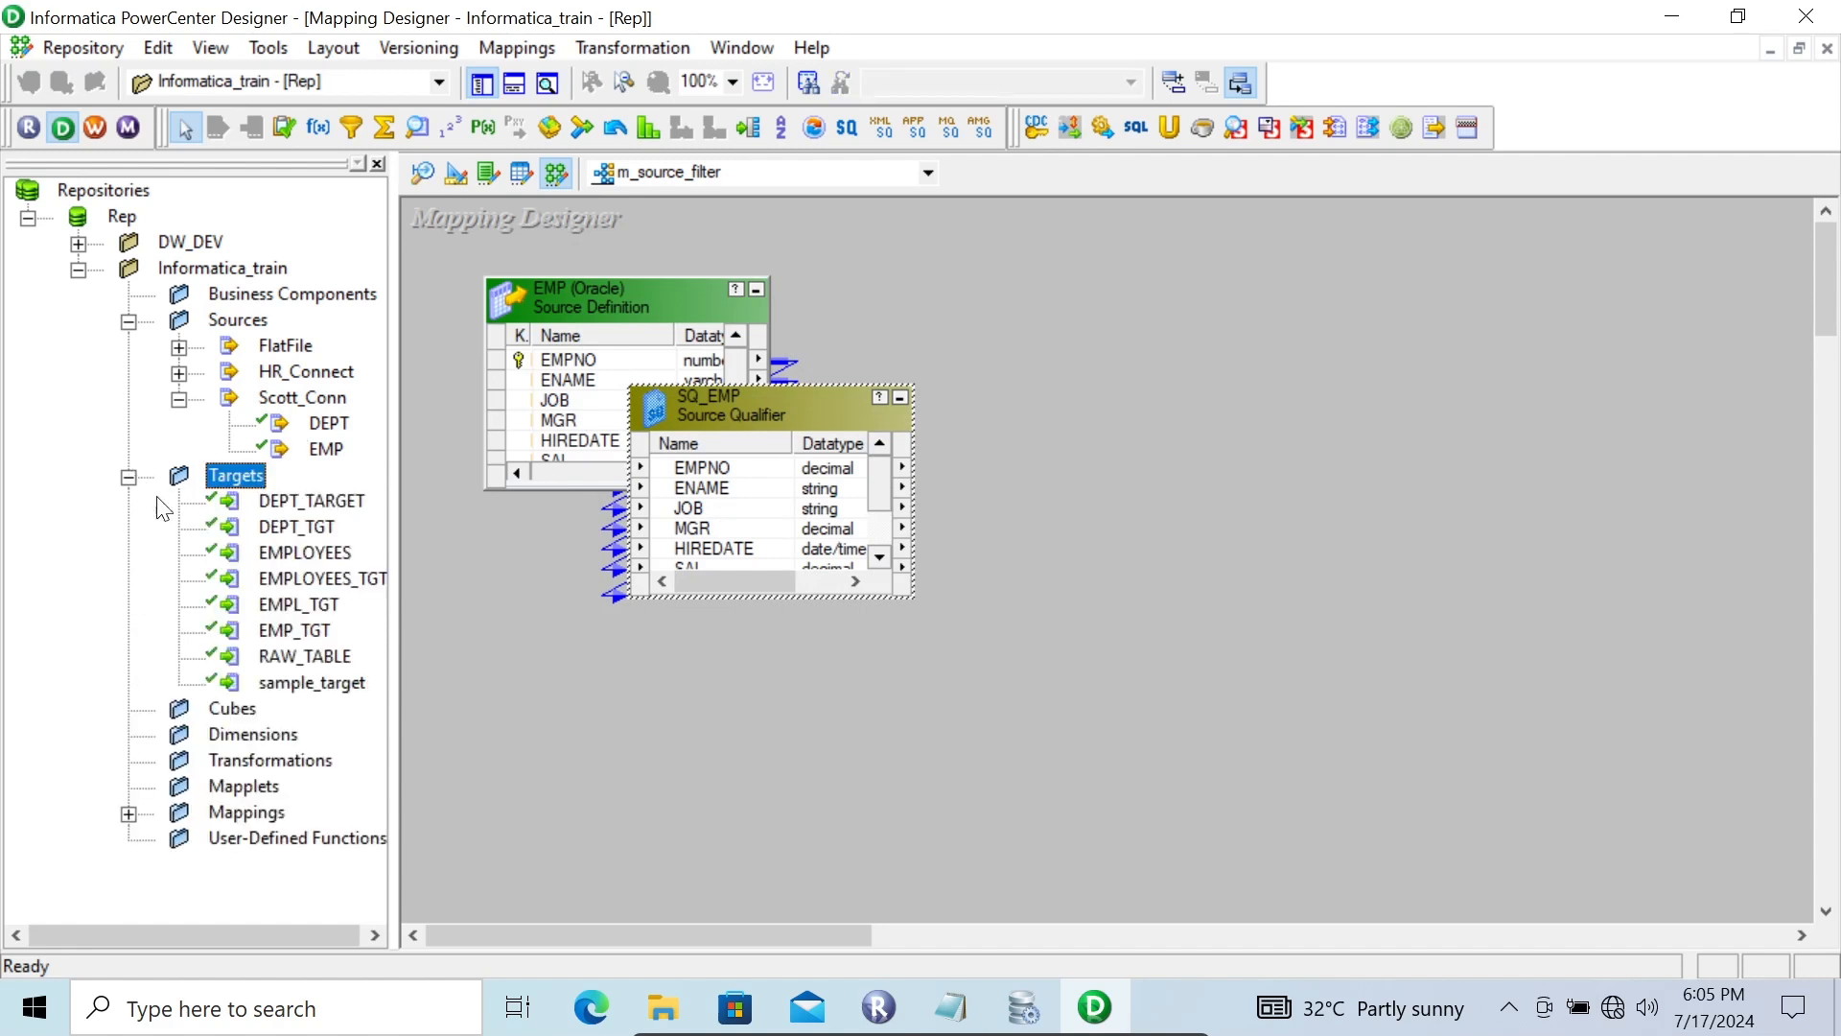
left_click_drag(280, 631, 1207, 375)
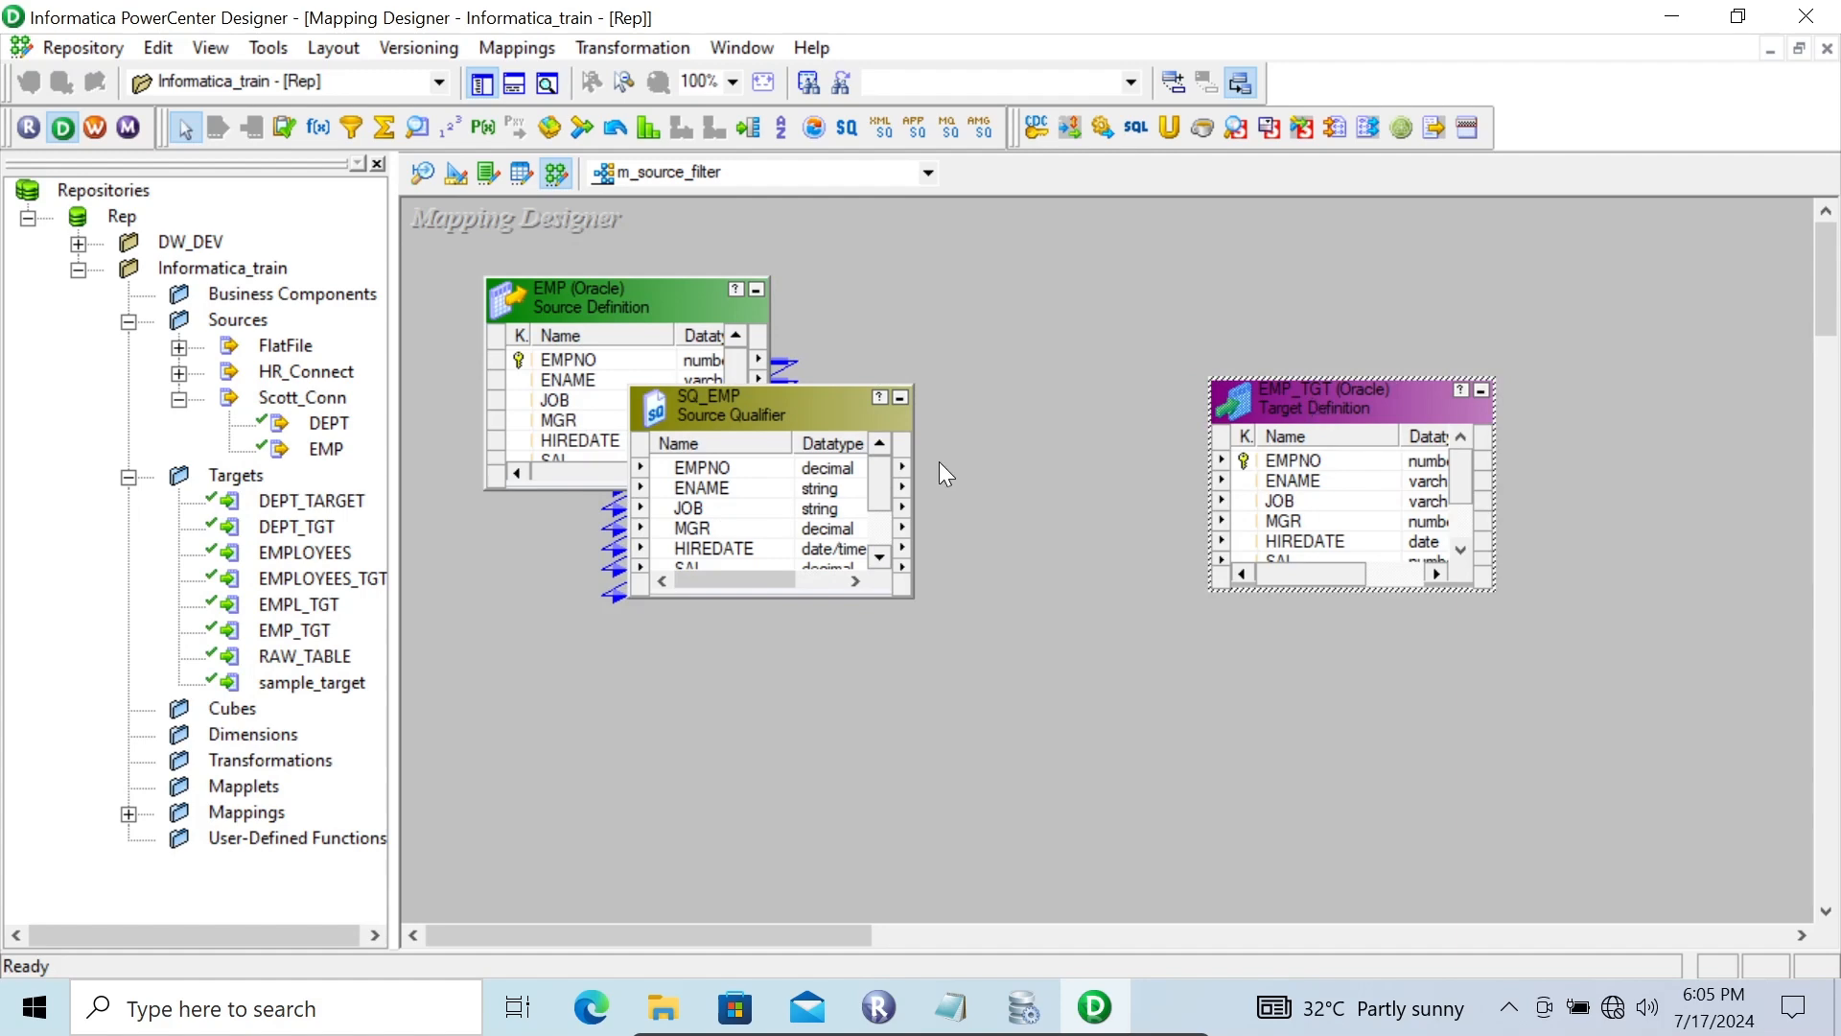
Link all SQ_EMP ports to the matching EMP_TGT ports and save the mapping
left_click(733, 468)
right_click(732, 468)
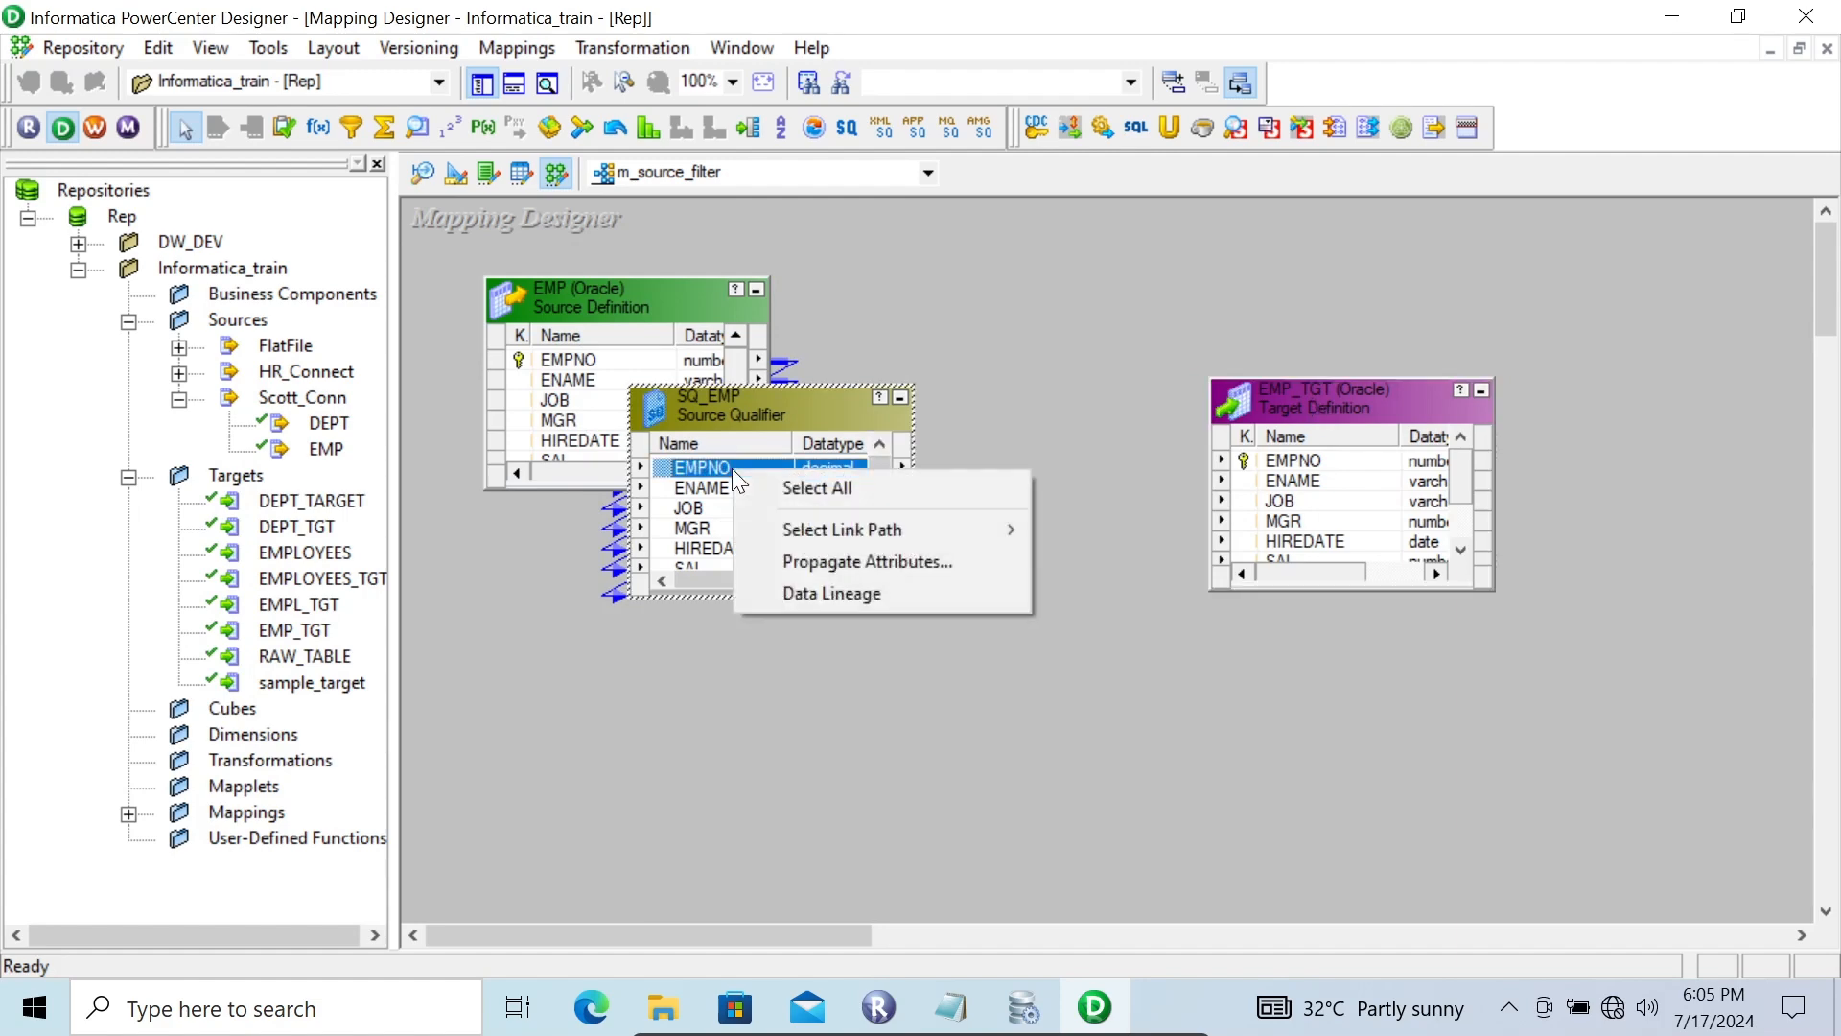
left_click(779, 487)
left_click_drag(671, 465, 1295, 467)
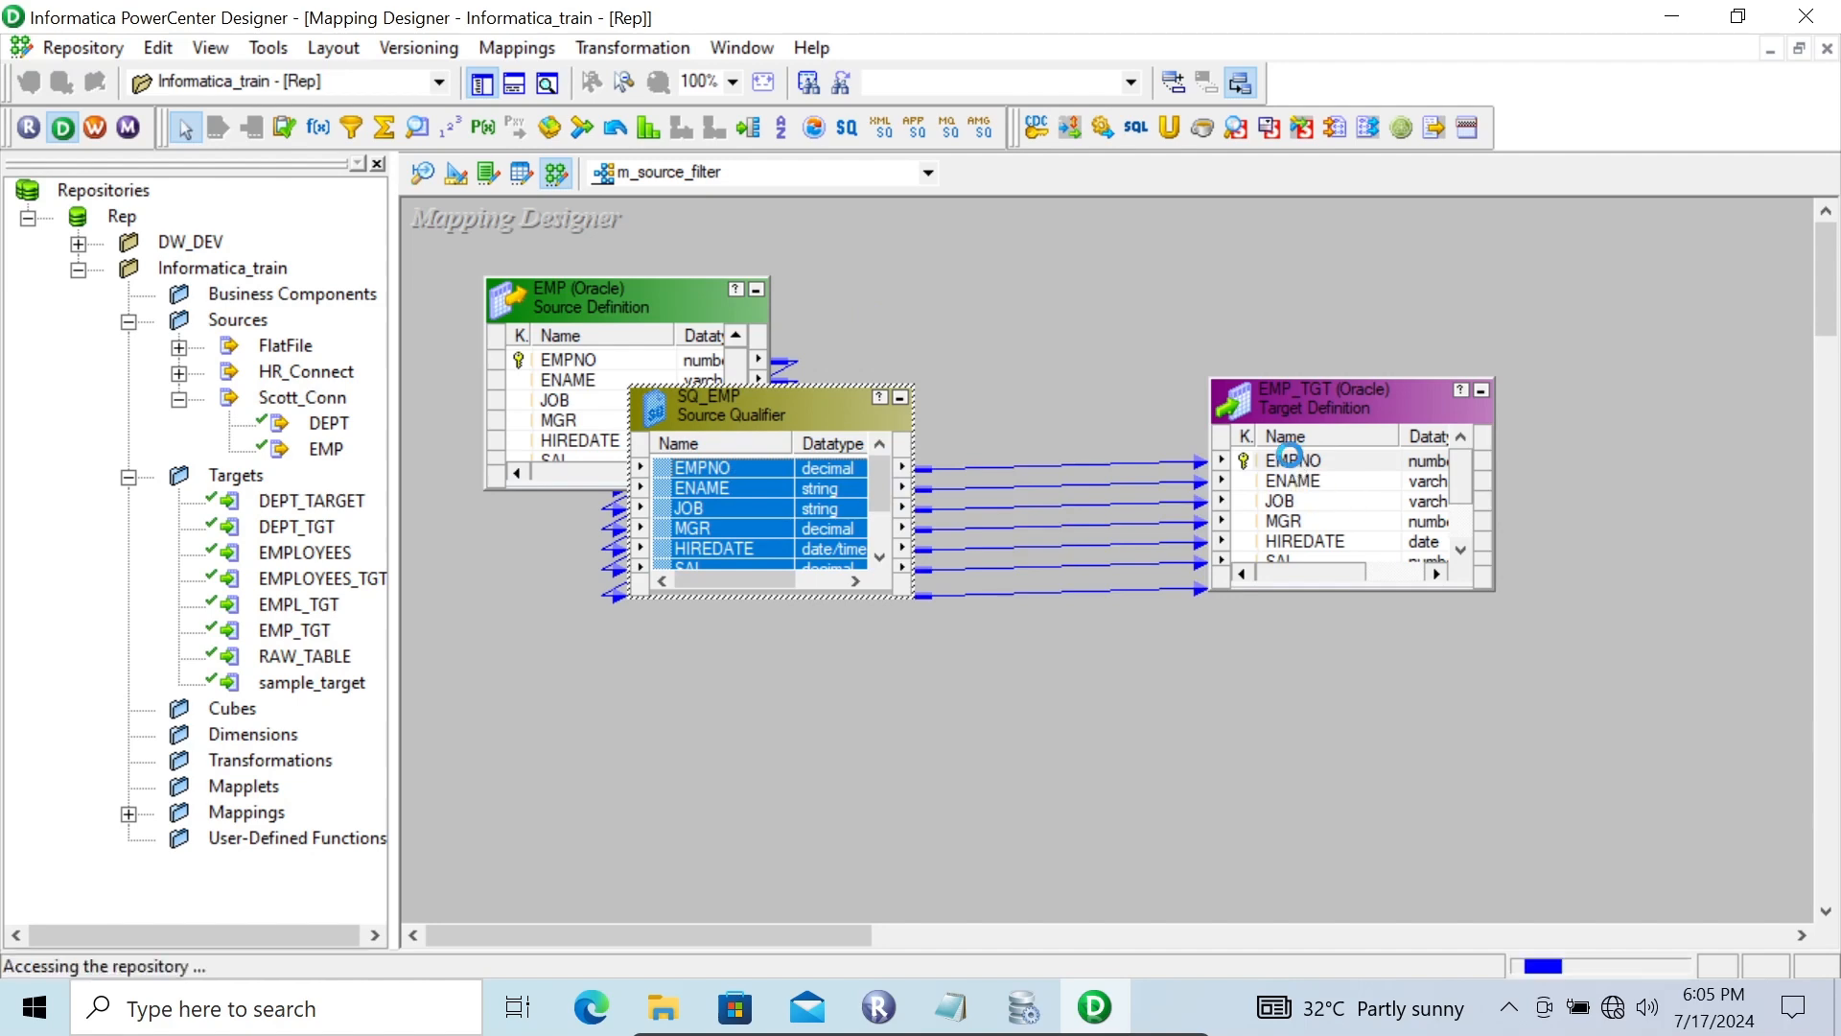
key("ctrl+s")
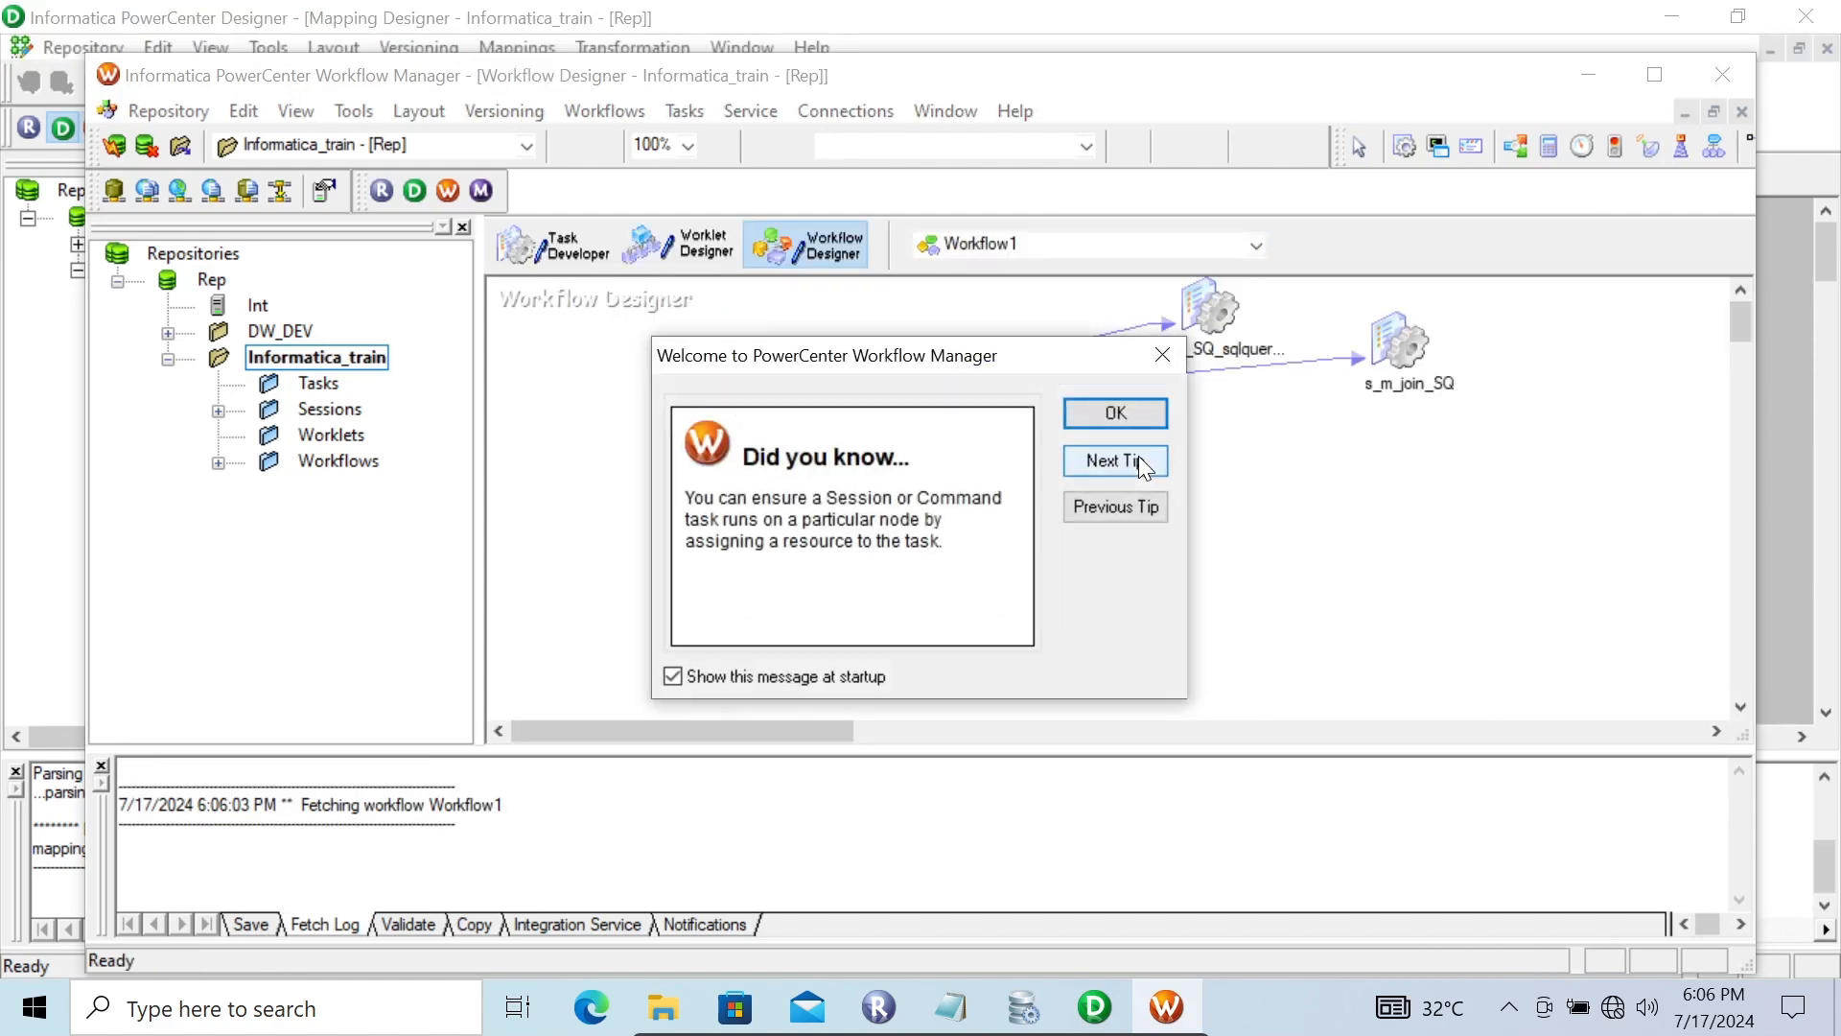
Create a session in Workflow1 associated with the m_source_filter mapping
left_click(1102, 422)
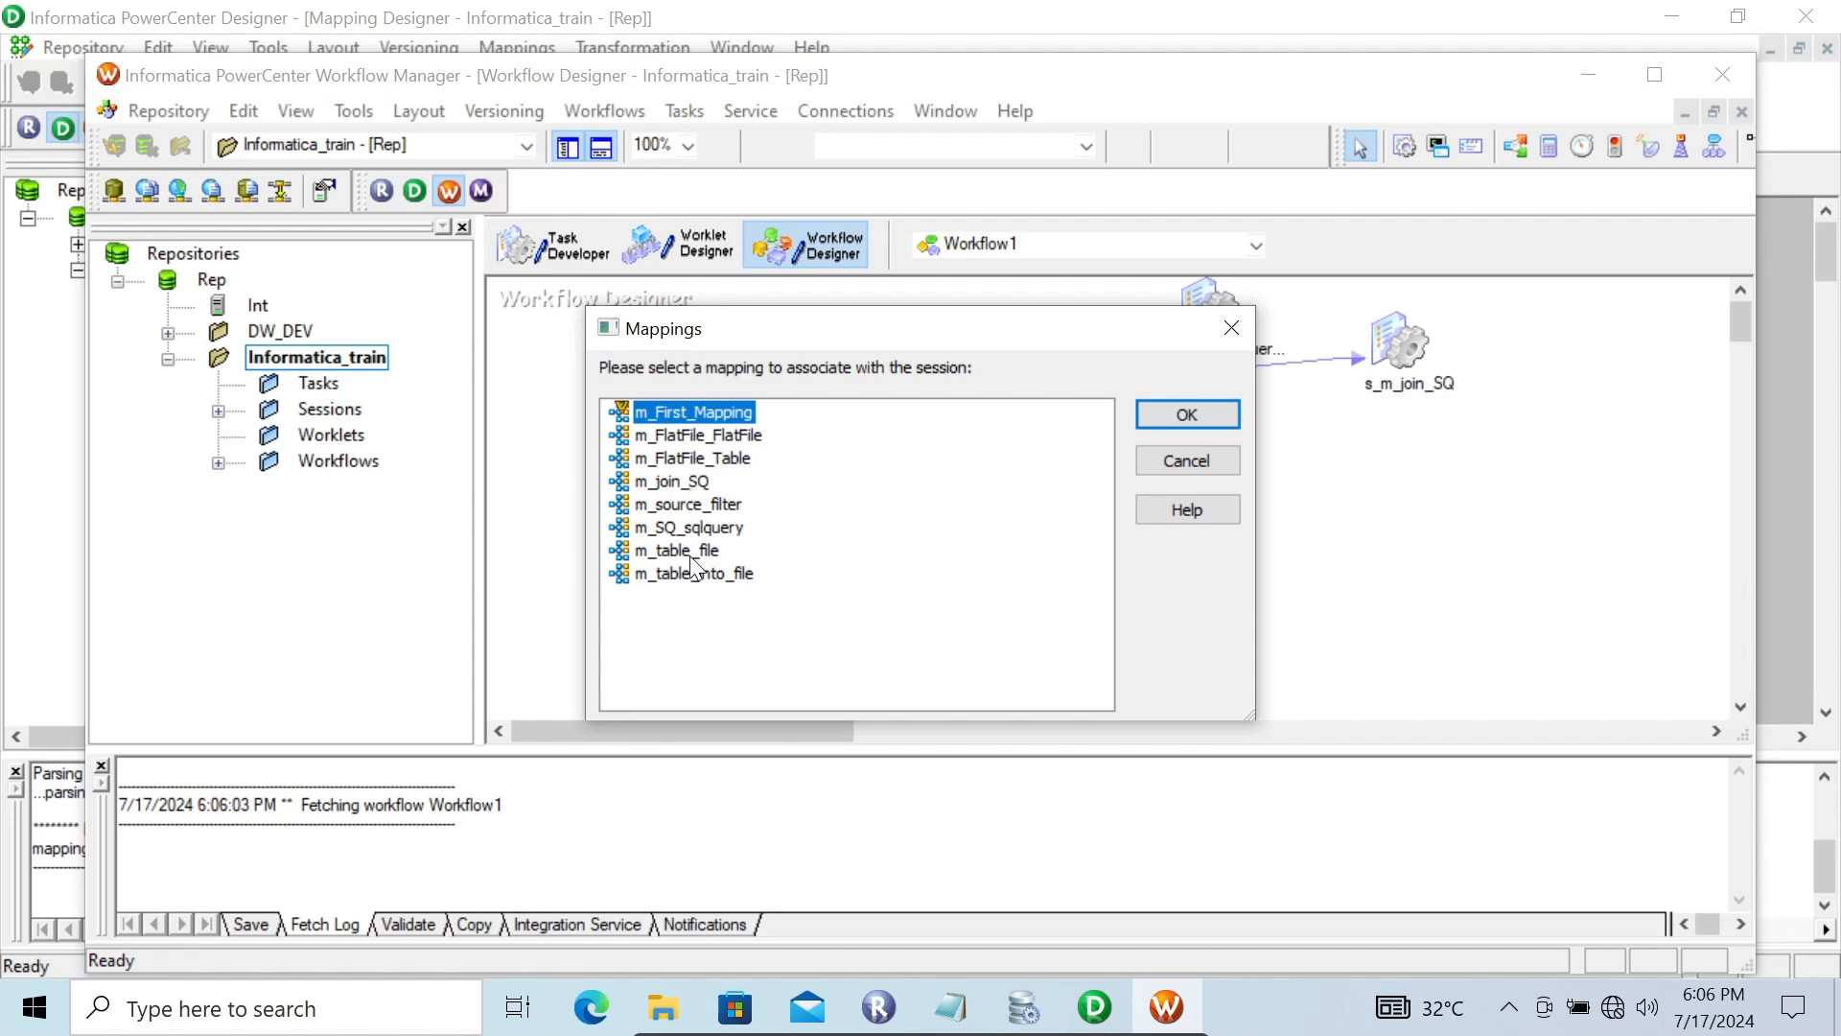
left_click(707, 502)
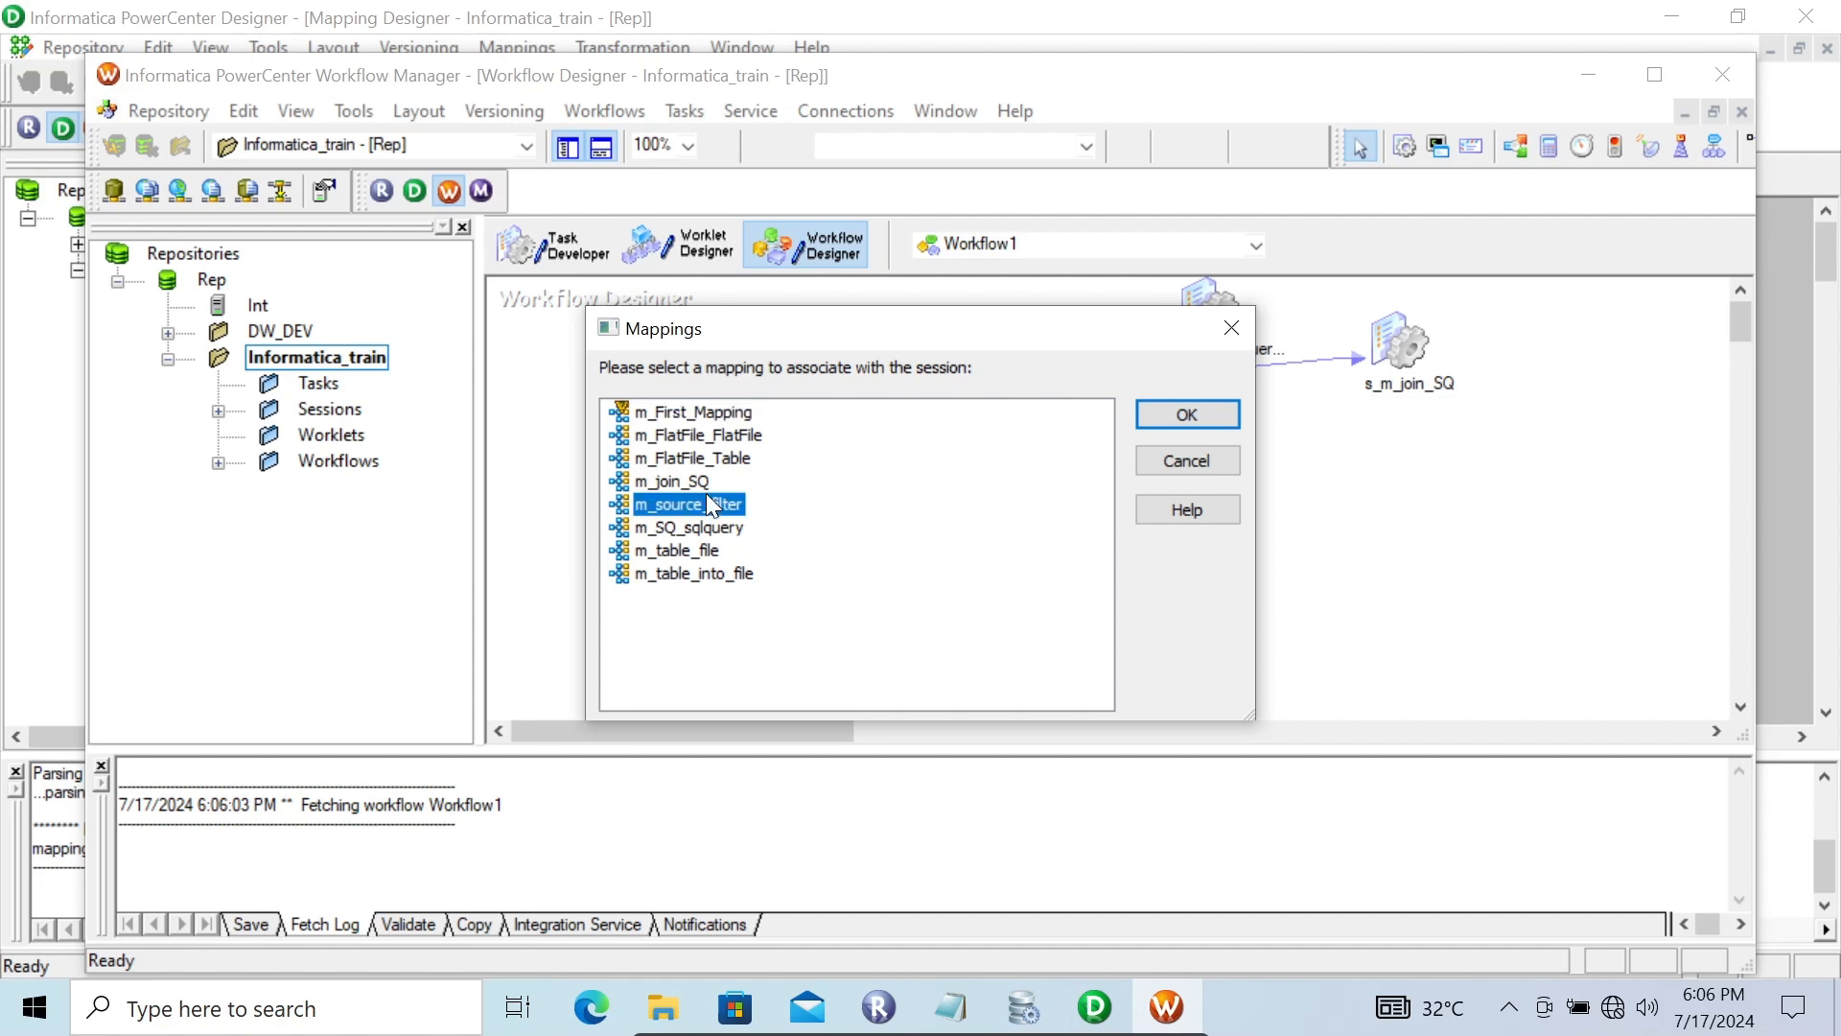
left_click(1180, 415)
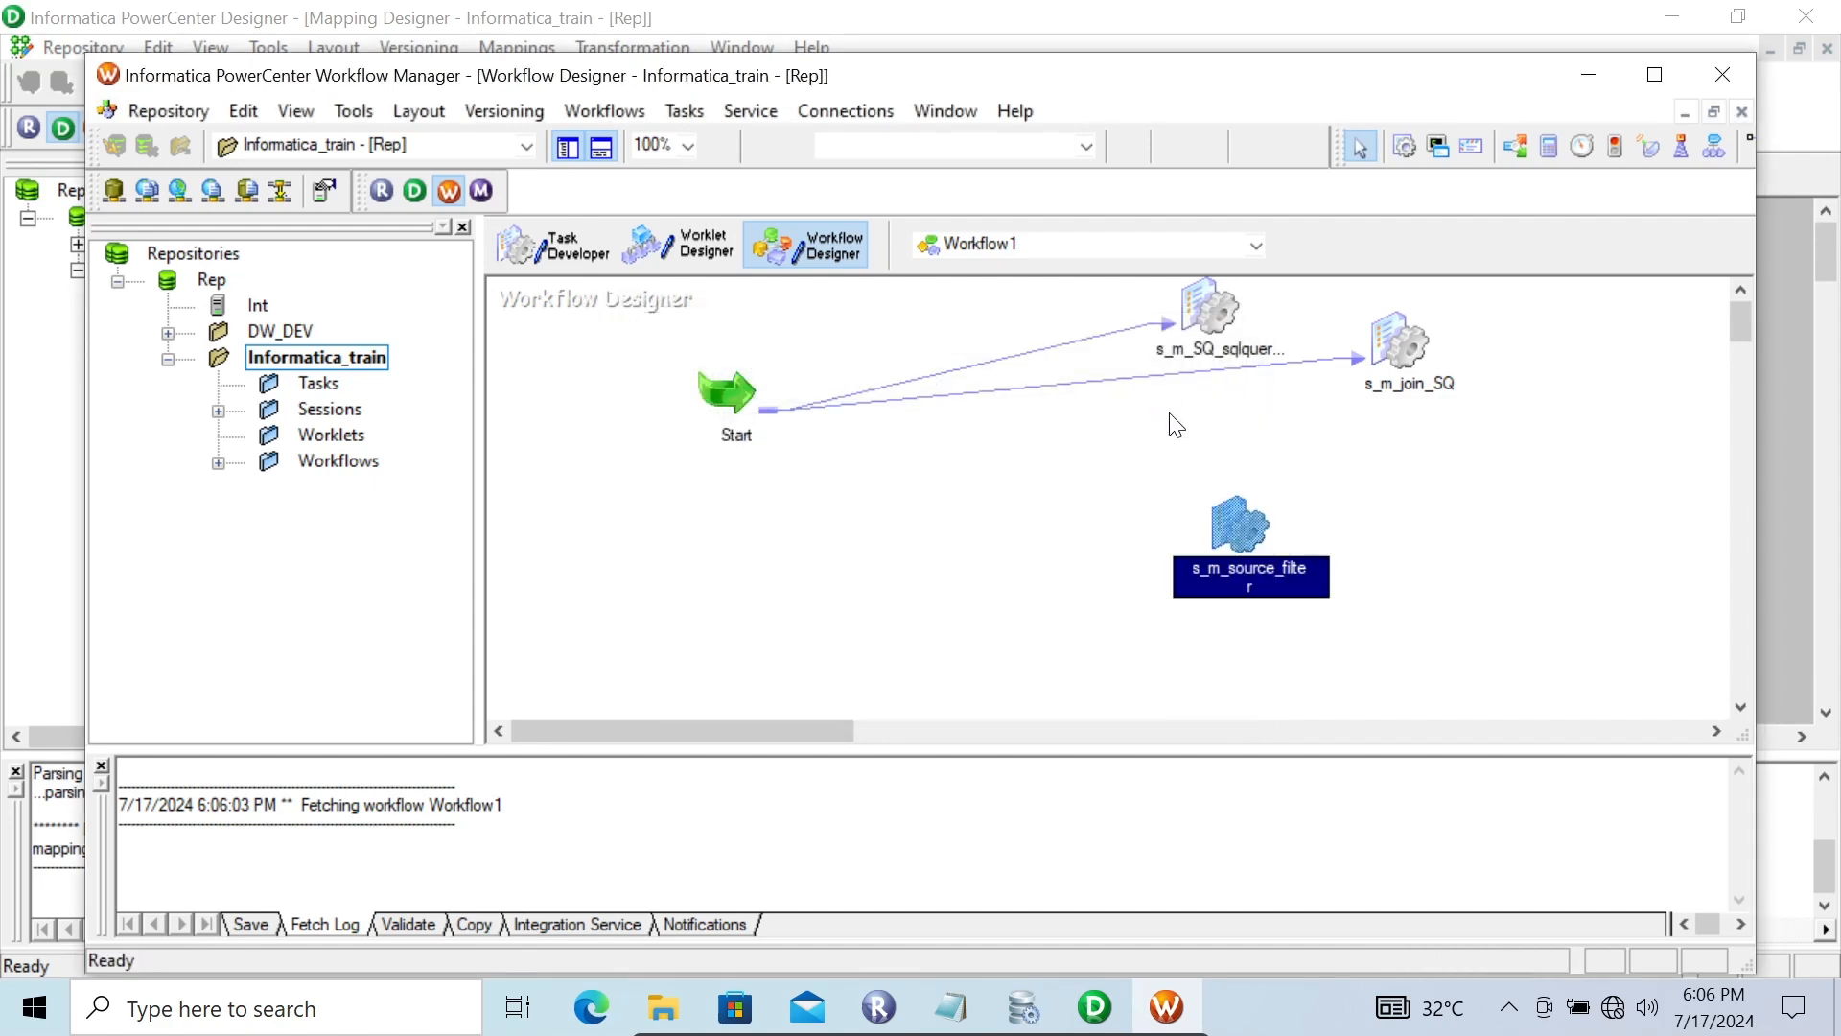
Set the s_m_source_filter session's SQ_EMP relational source connection to Scott_Oracle
right_click(1236, 553)
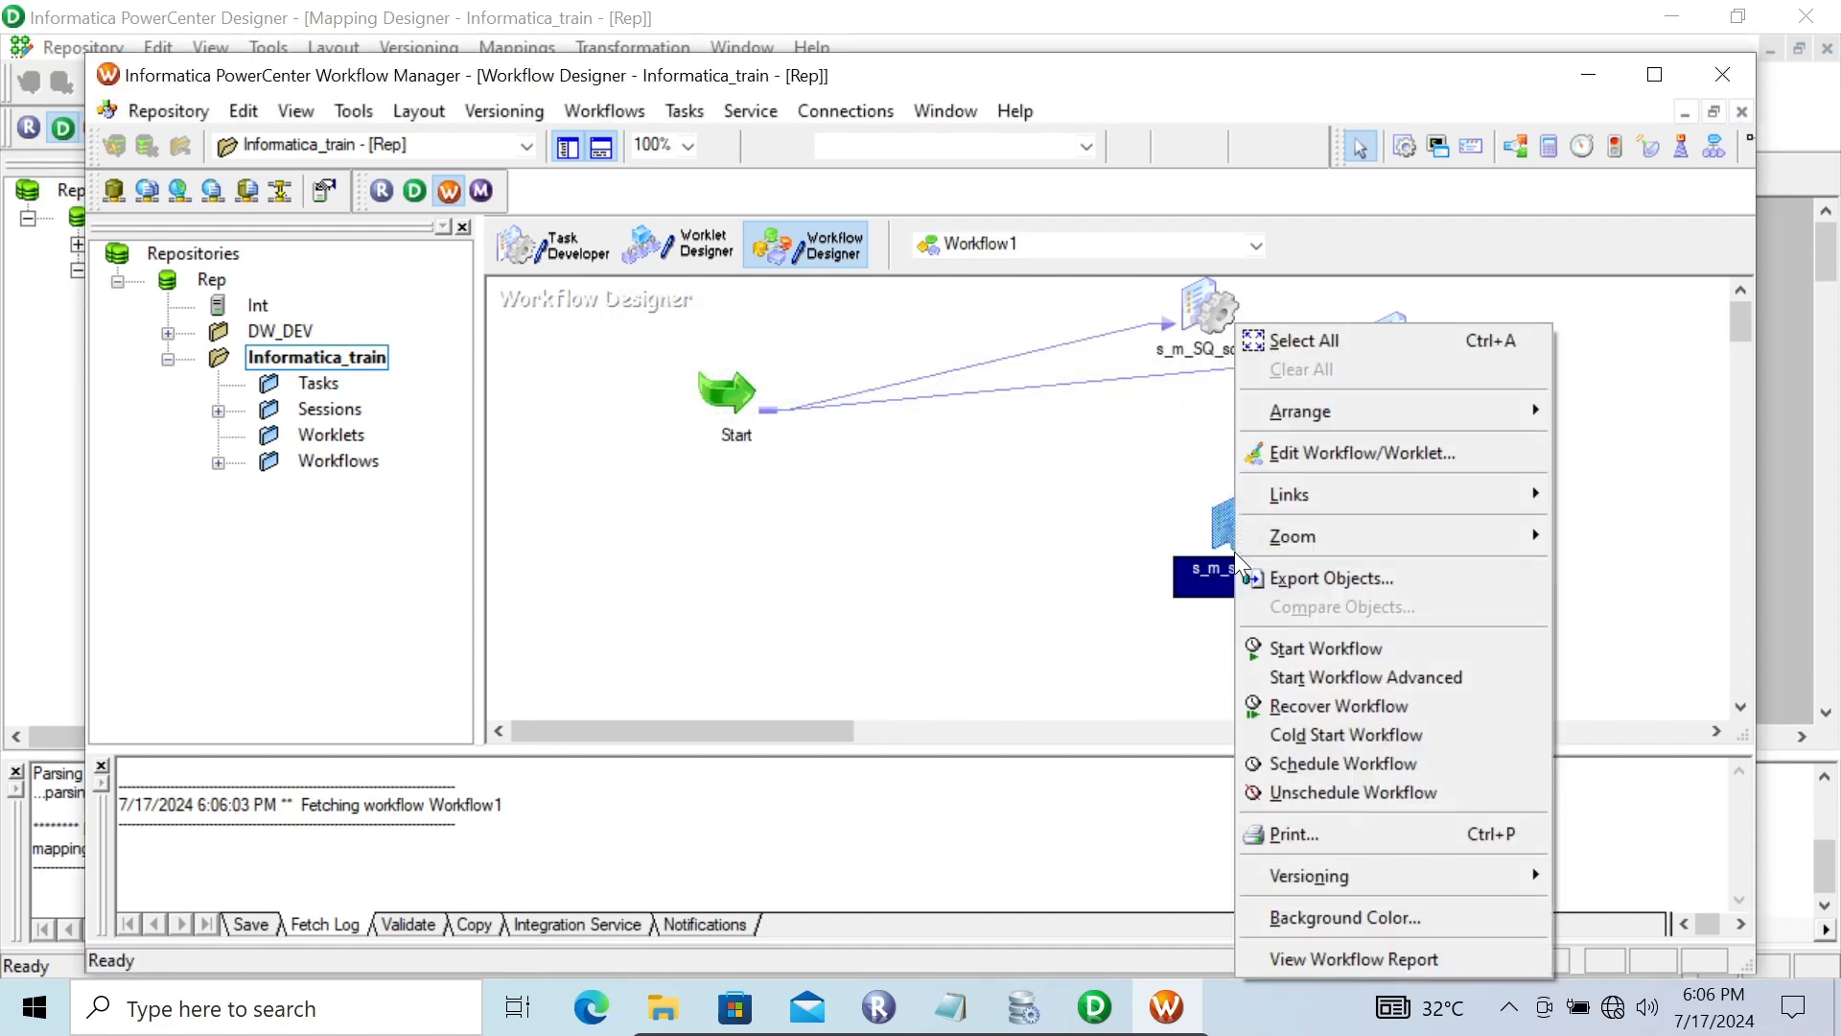
left_click(1155, 579)
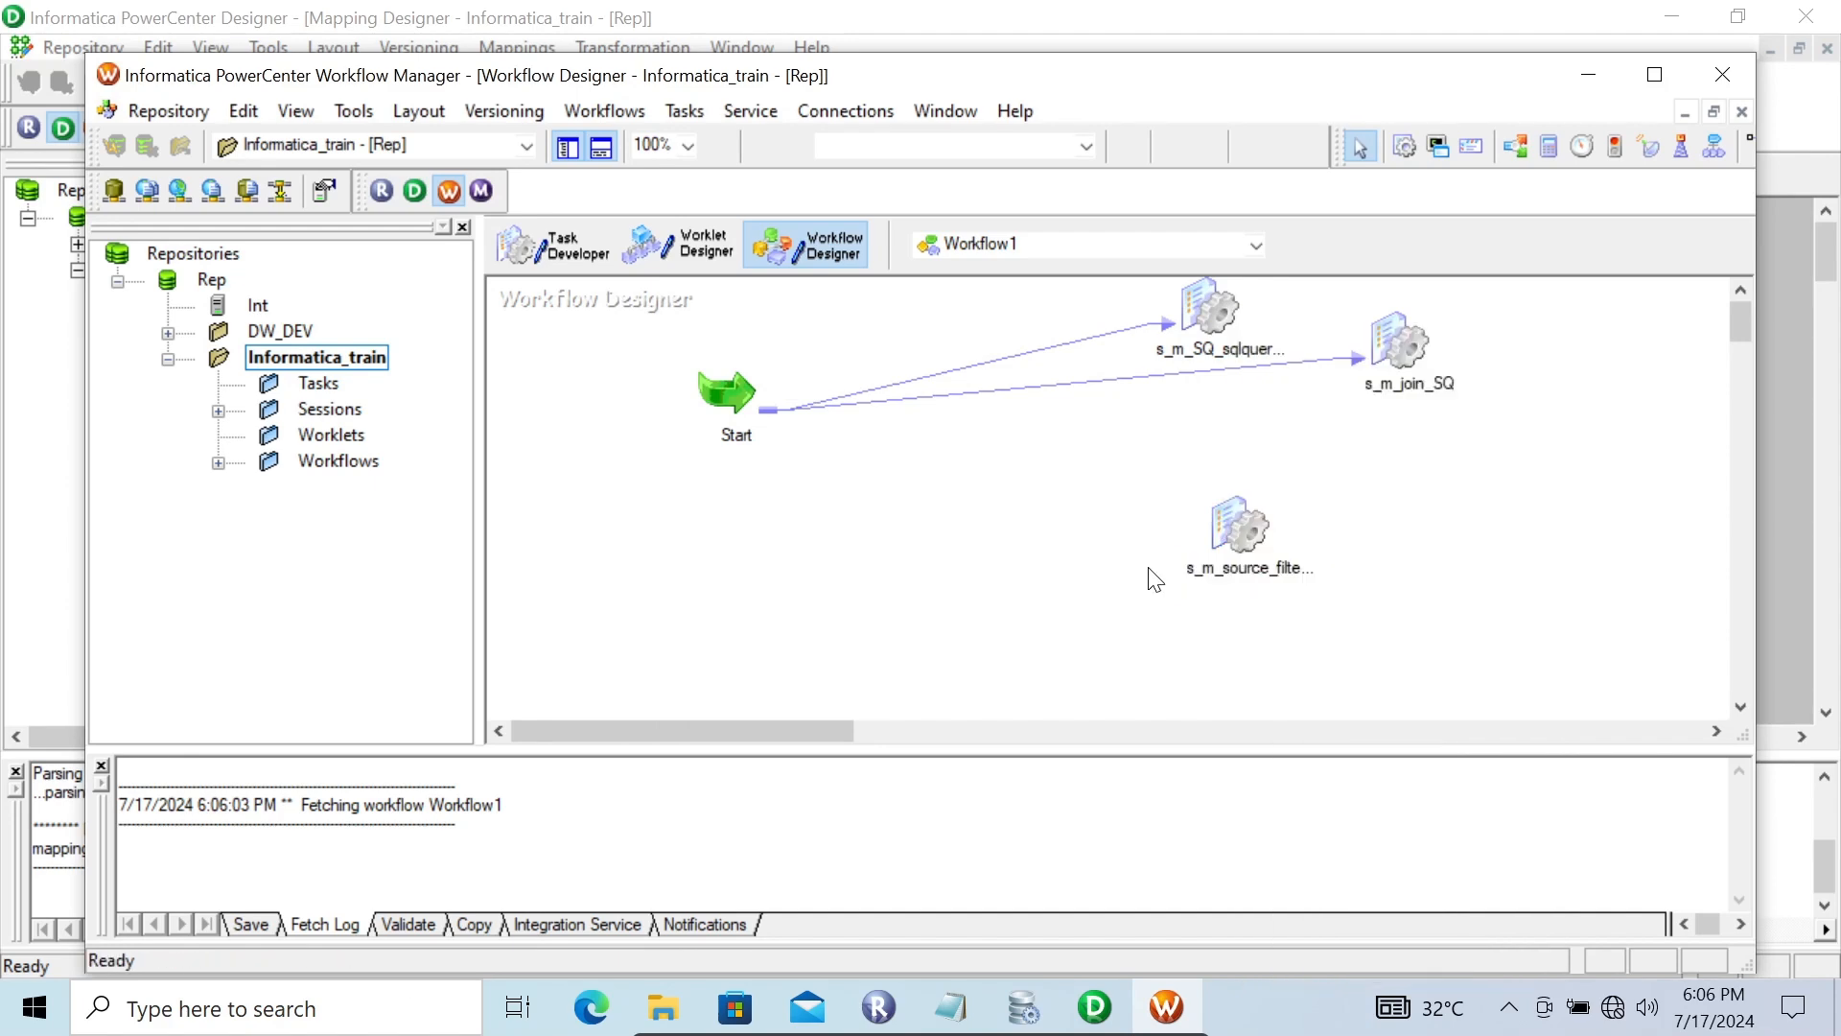
left_click(1258, 522)
right_click(1258, 522)
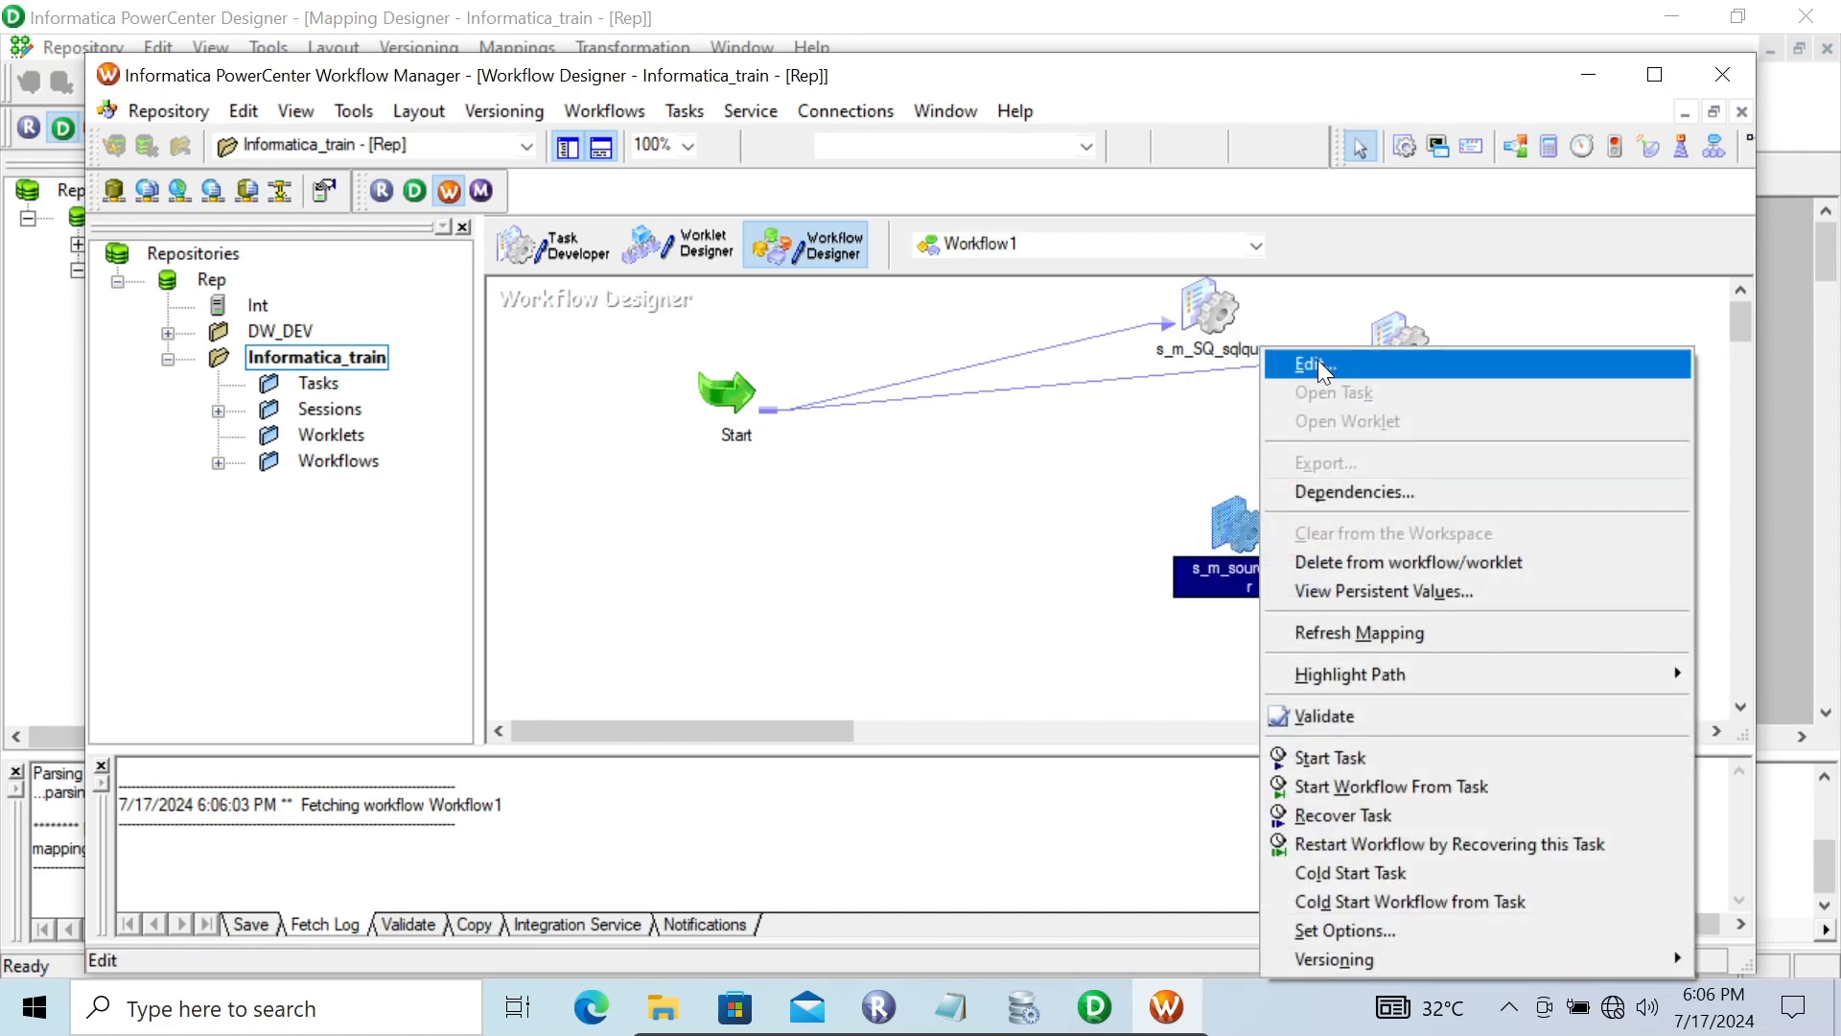
left_click(1318, 364)
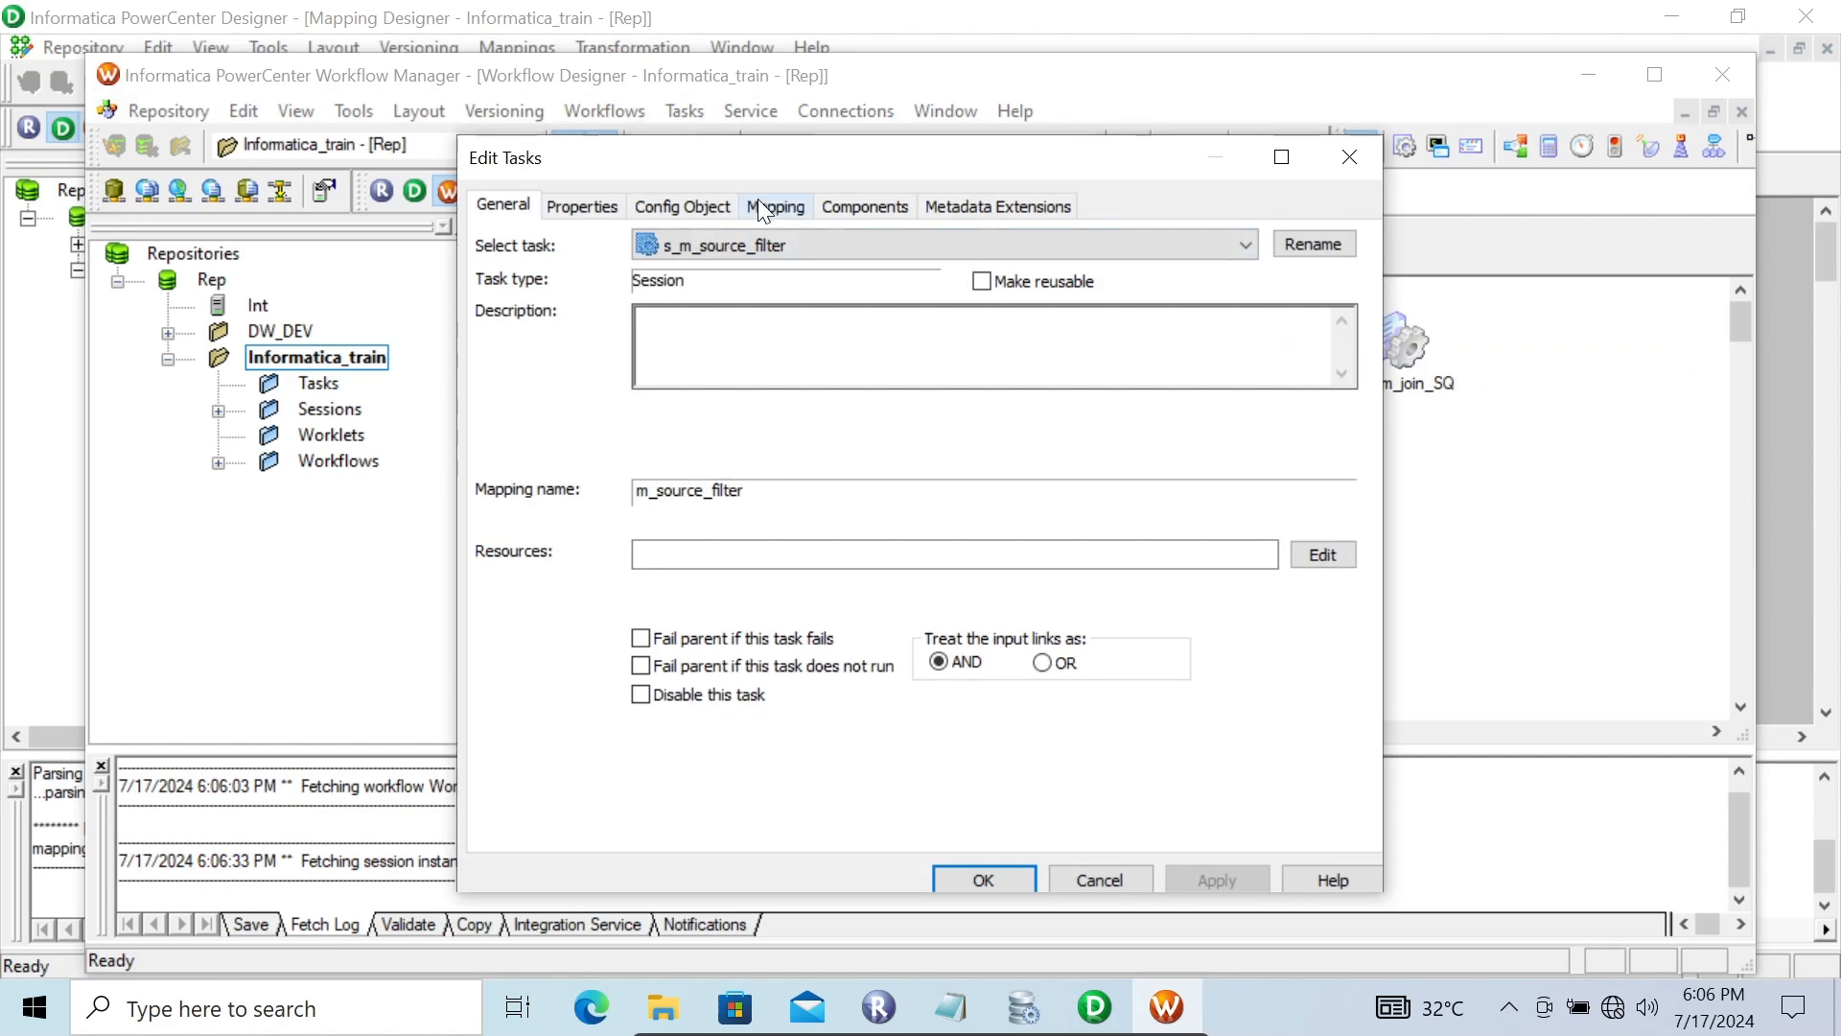
left_click(757, 202)
left_click(585, 431)
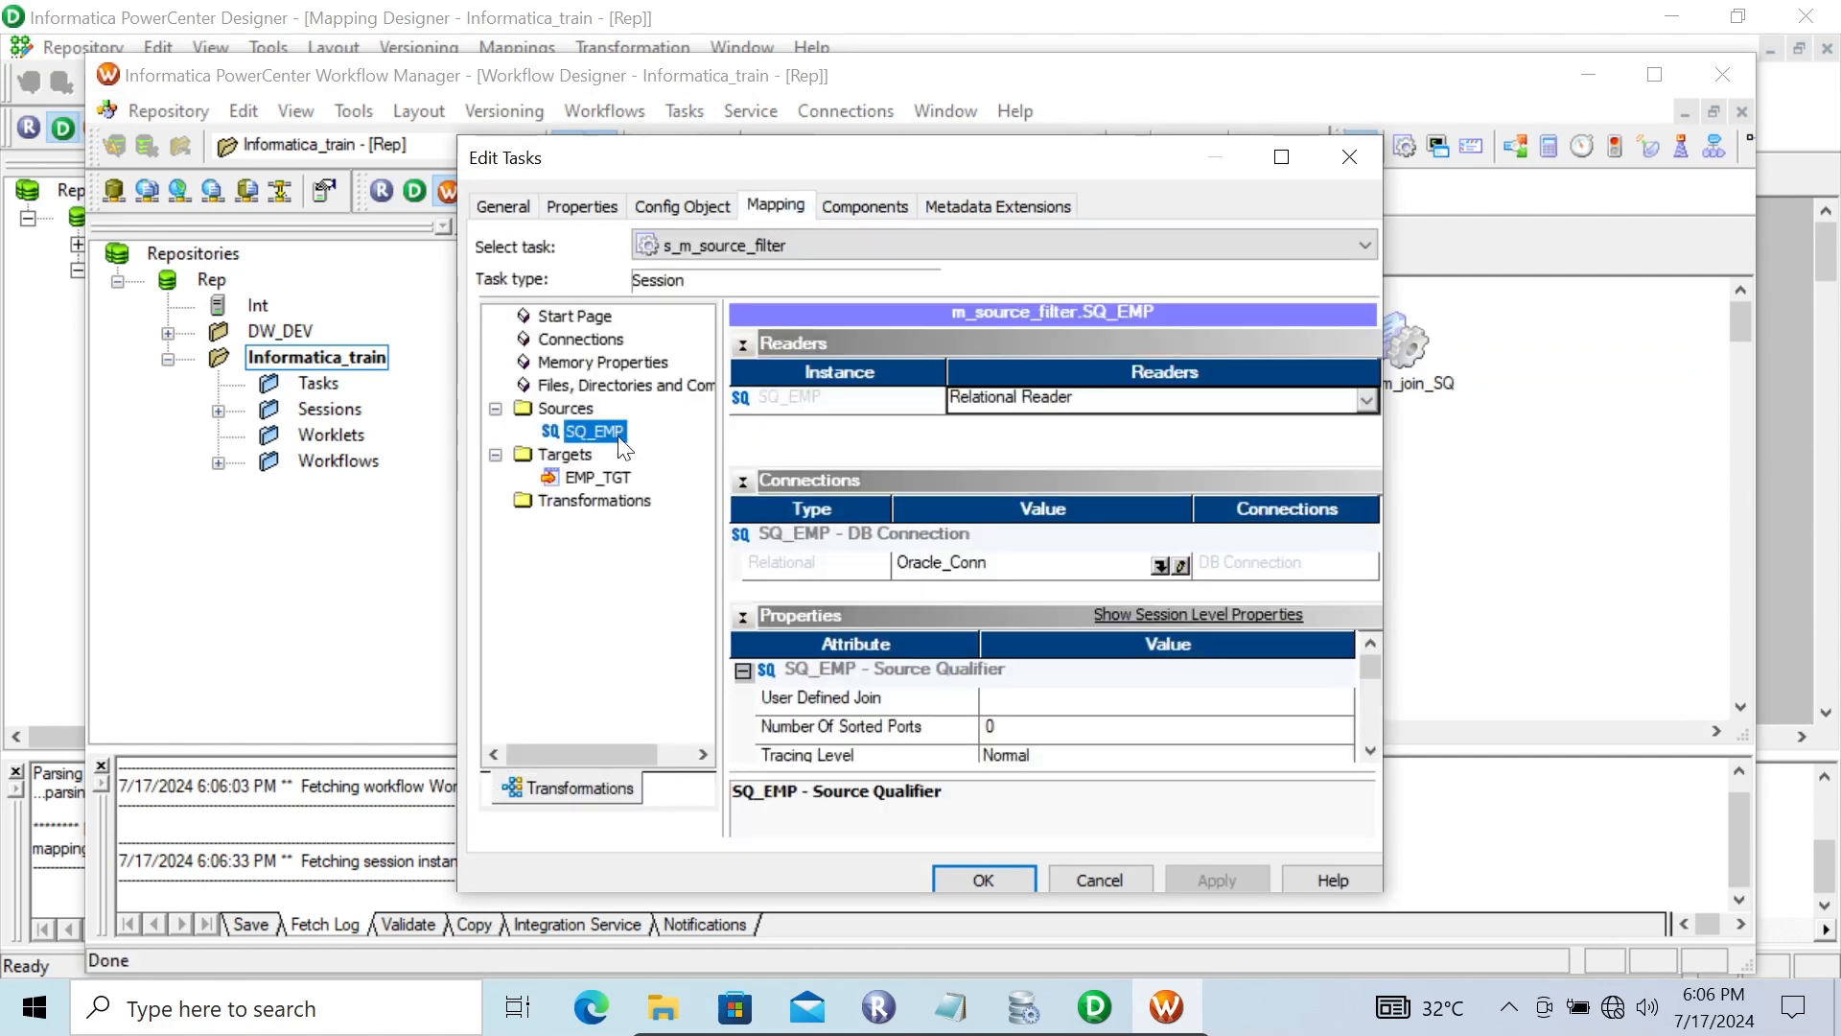
left_click(1159, 565)
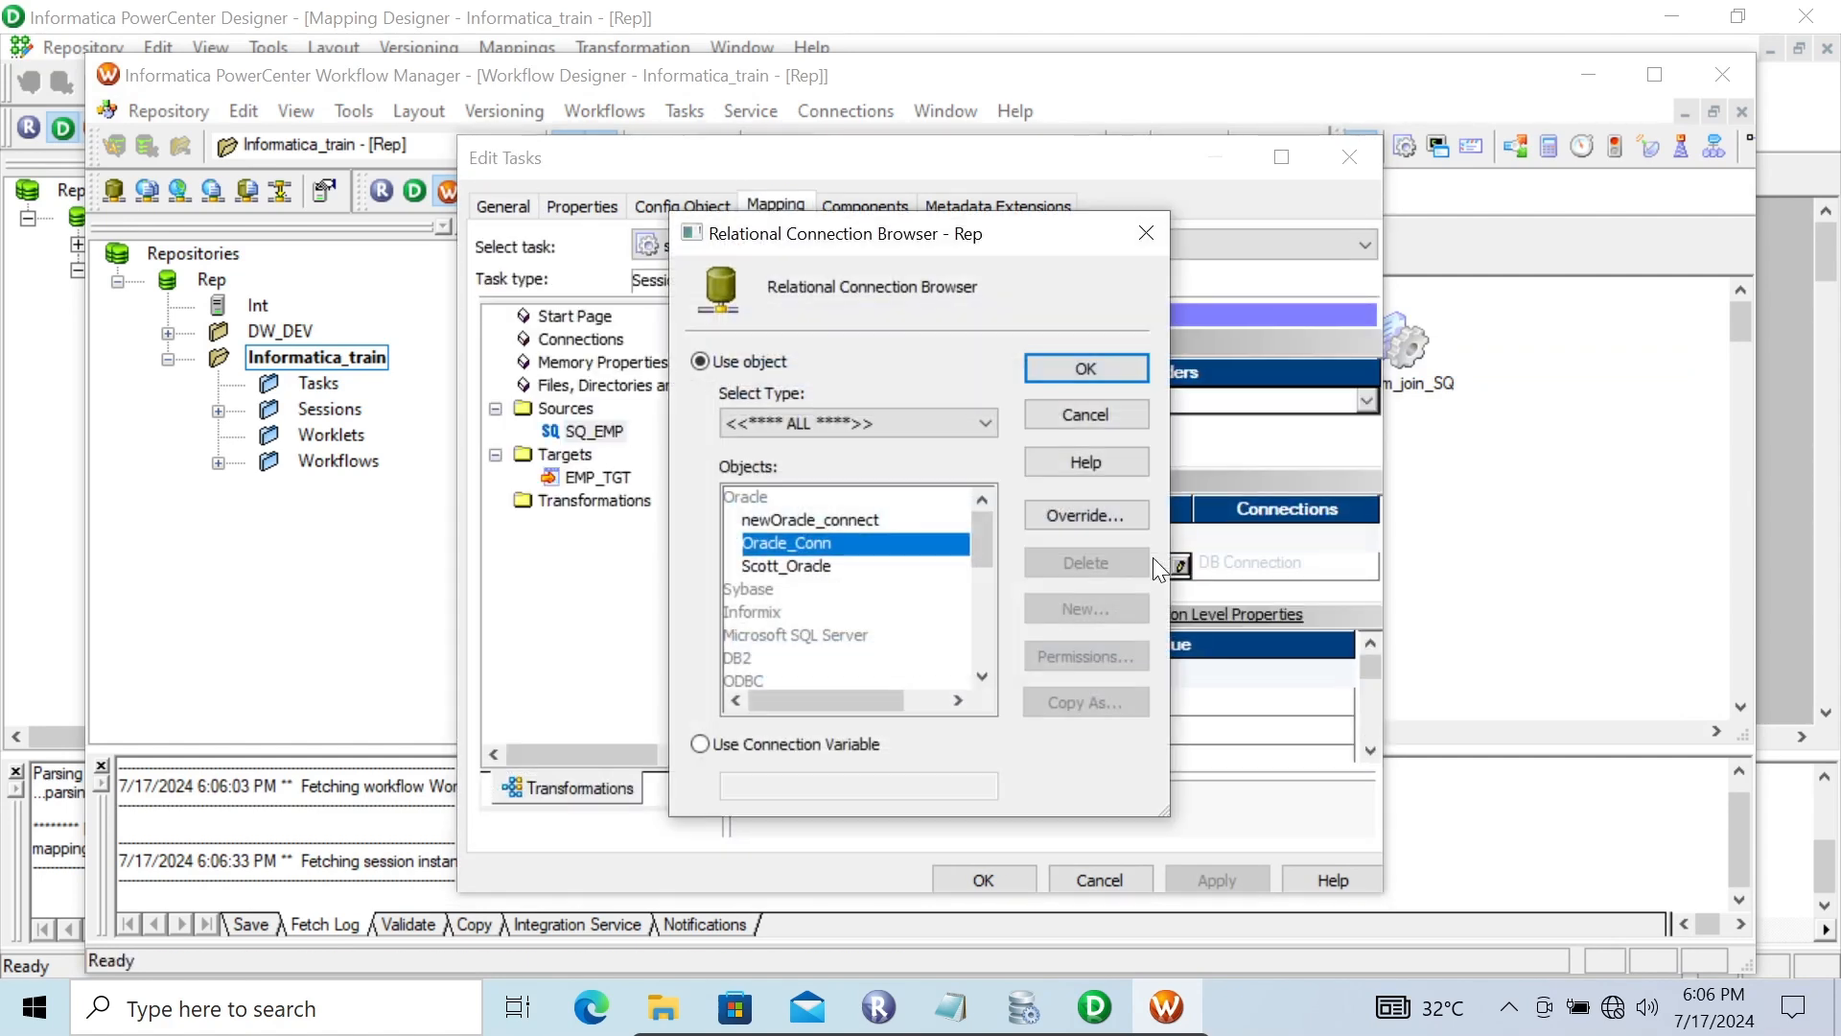
left_click(802, 566)
left_click(1050, 357)
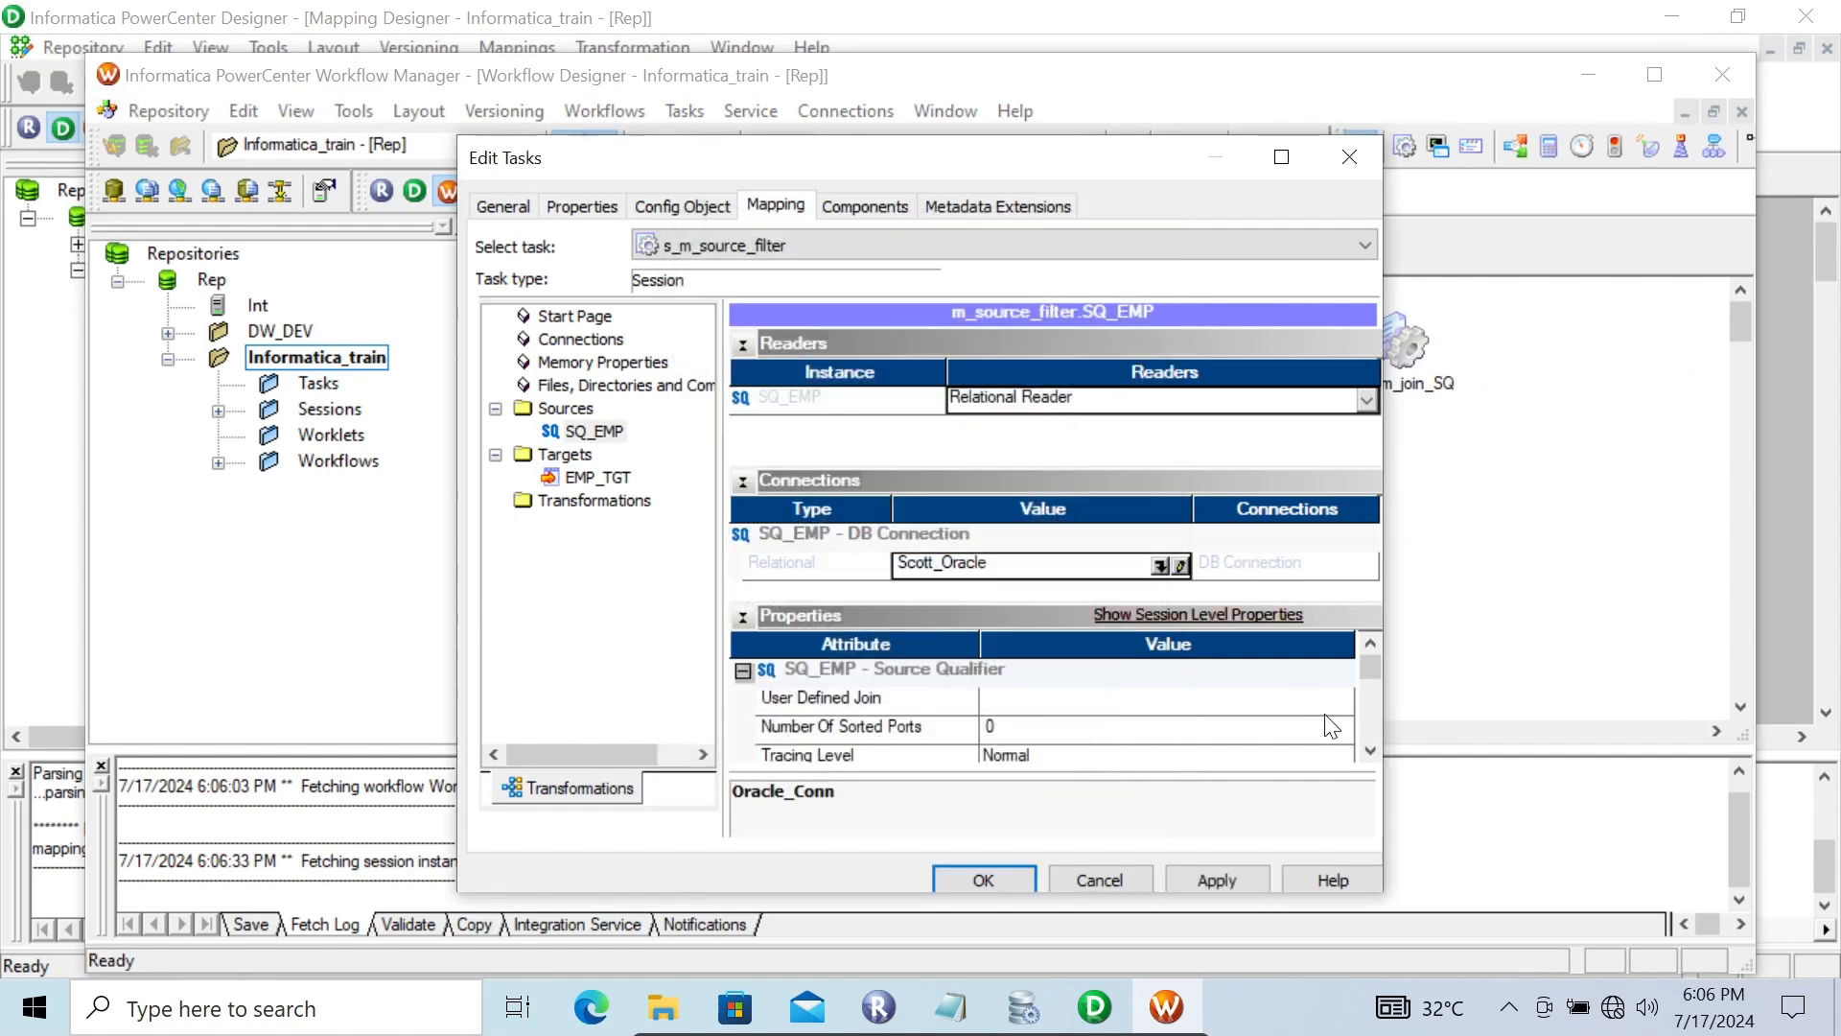
Examine the Source Filter attribute among the session's SQ_EMP source properties
left_click(1370, 750)
left_click(1369, 751)
left_click(1370, 751)
left_click(1369, 751)
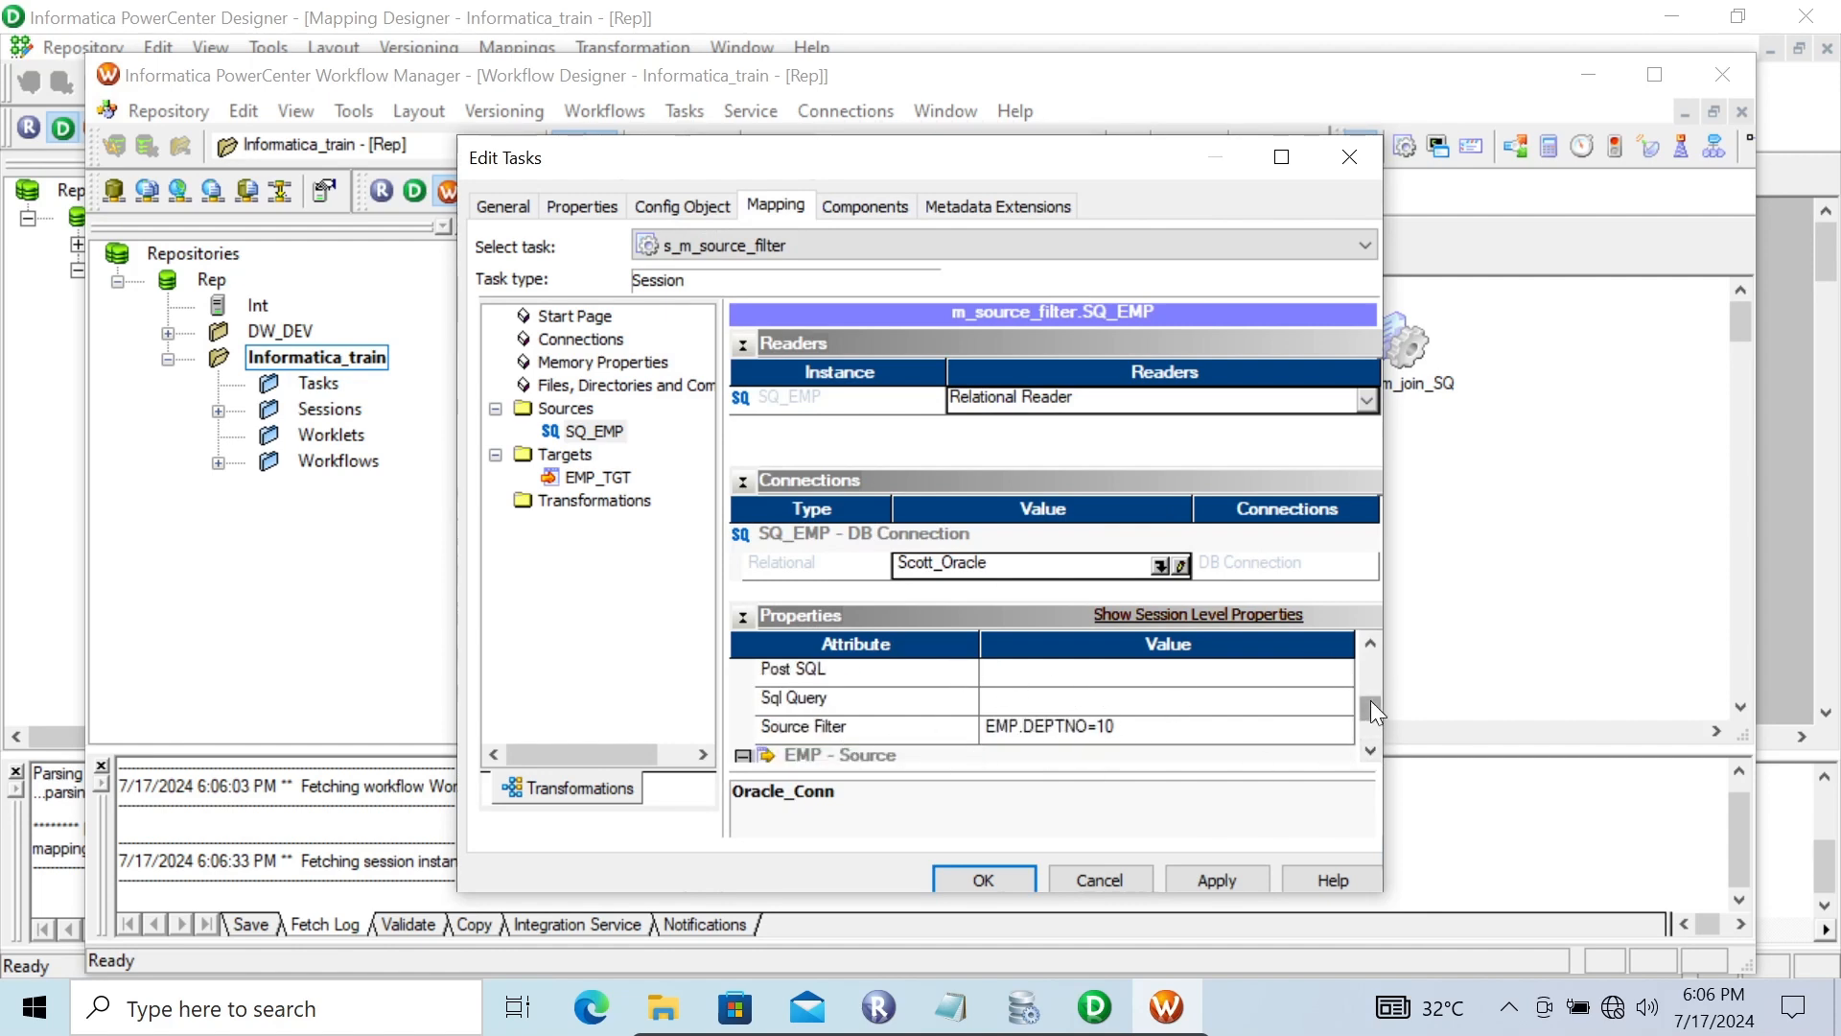
Set the session's EMP_TGT target relational connection to Scott_Oracle
left_click_drag(1371, 702, 1355, 638)
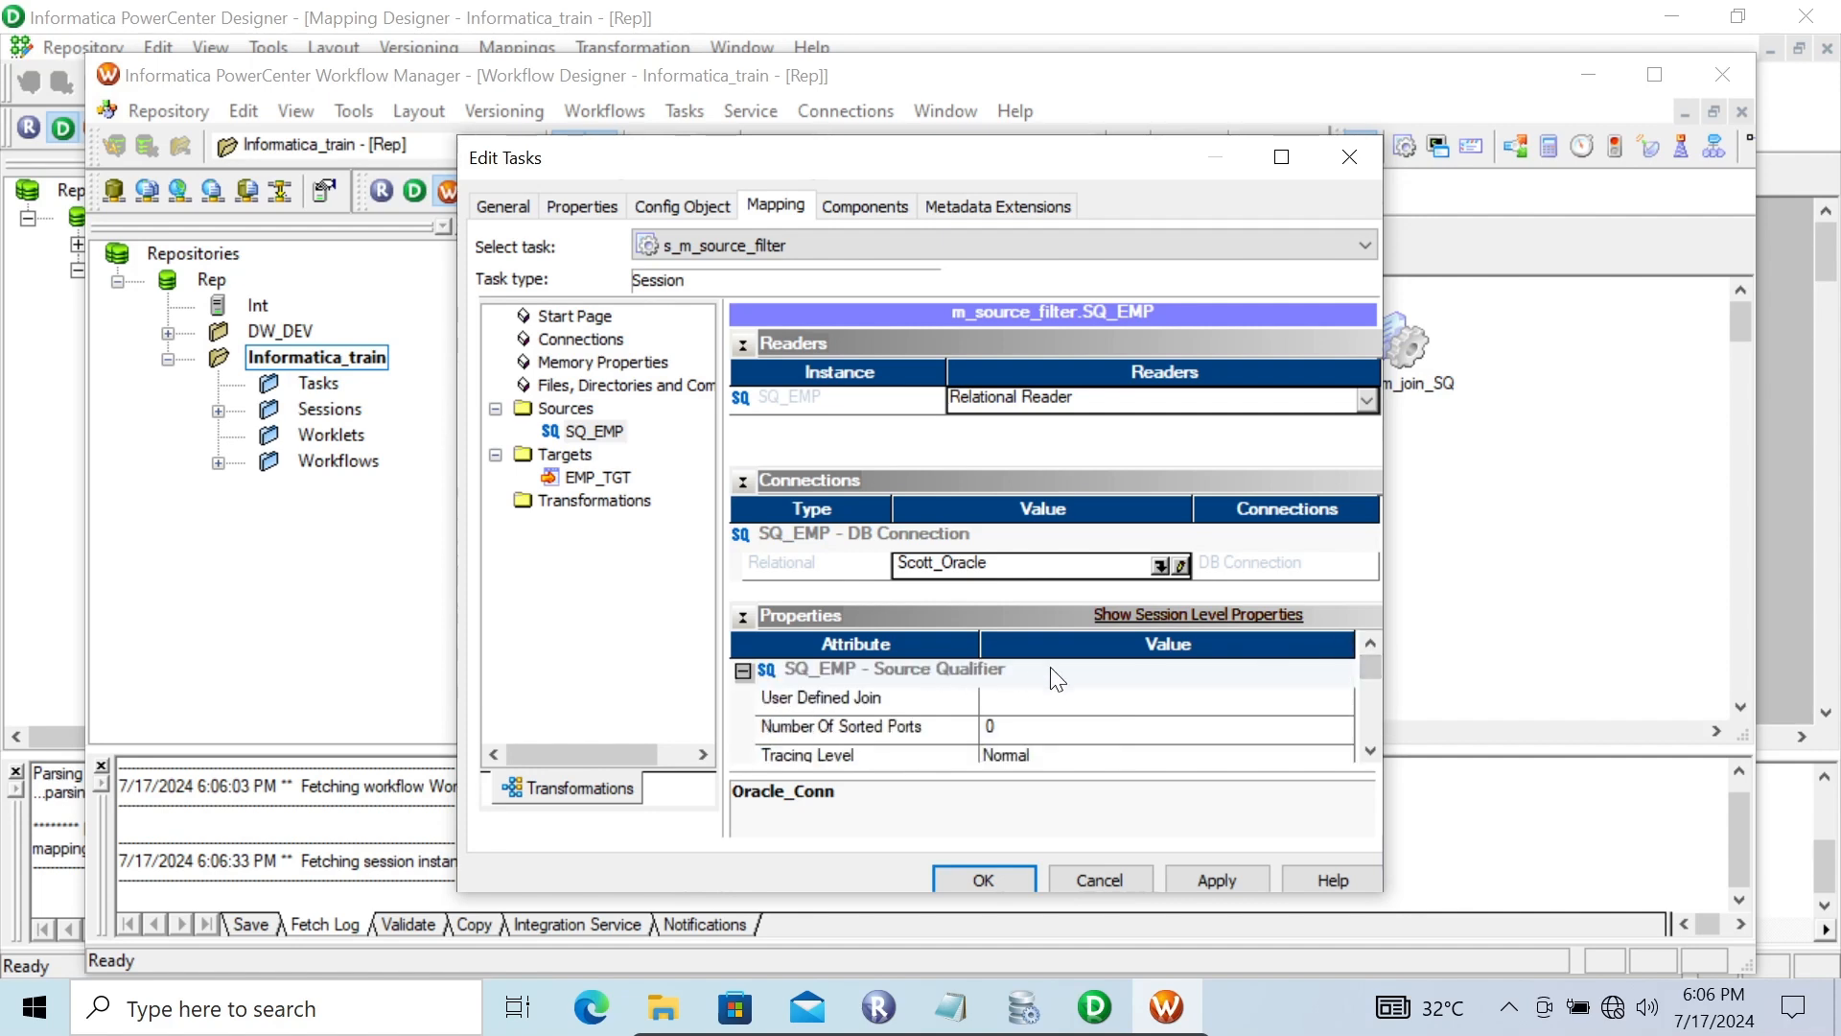
left_click(1370, 750)
left_click(1370, 750)
left_click(1369, 752)
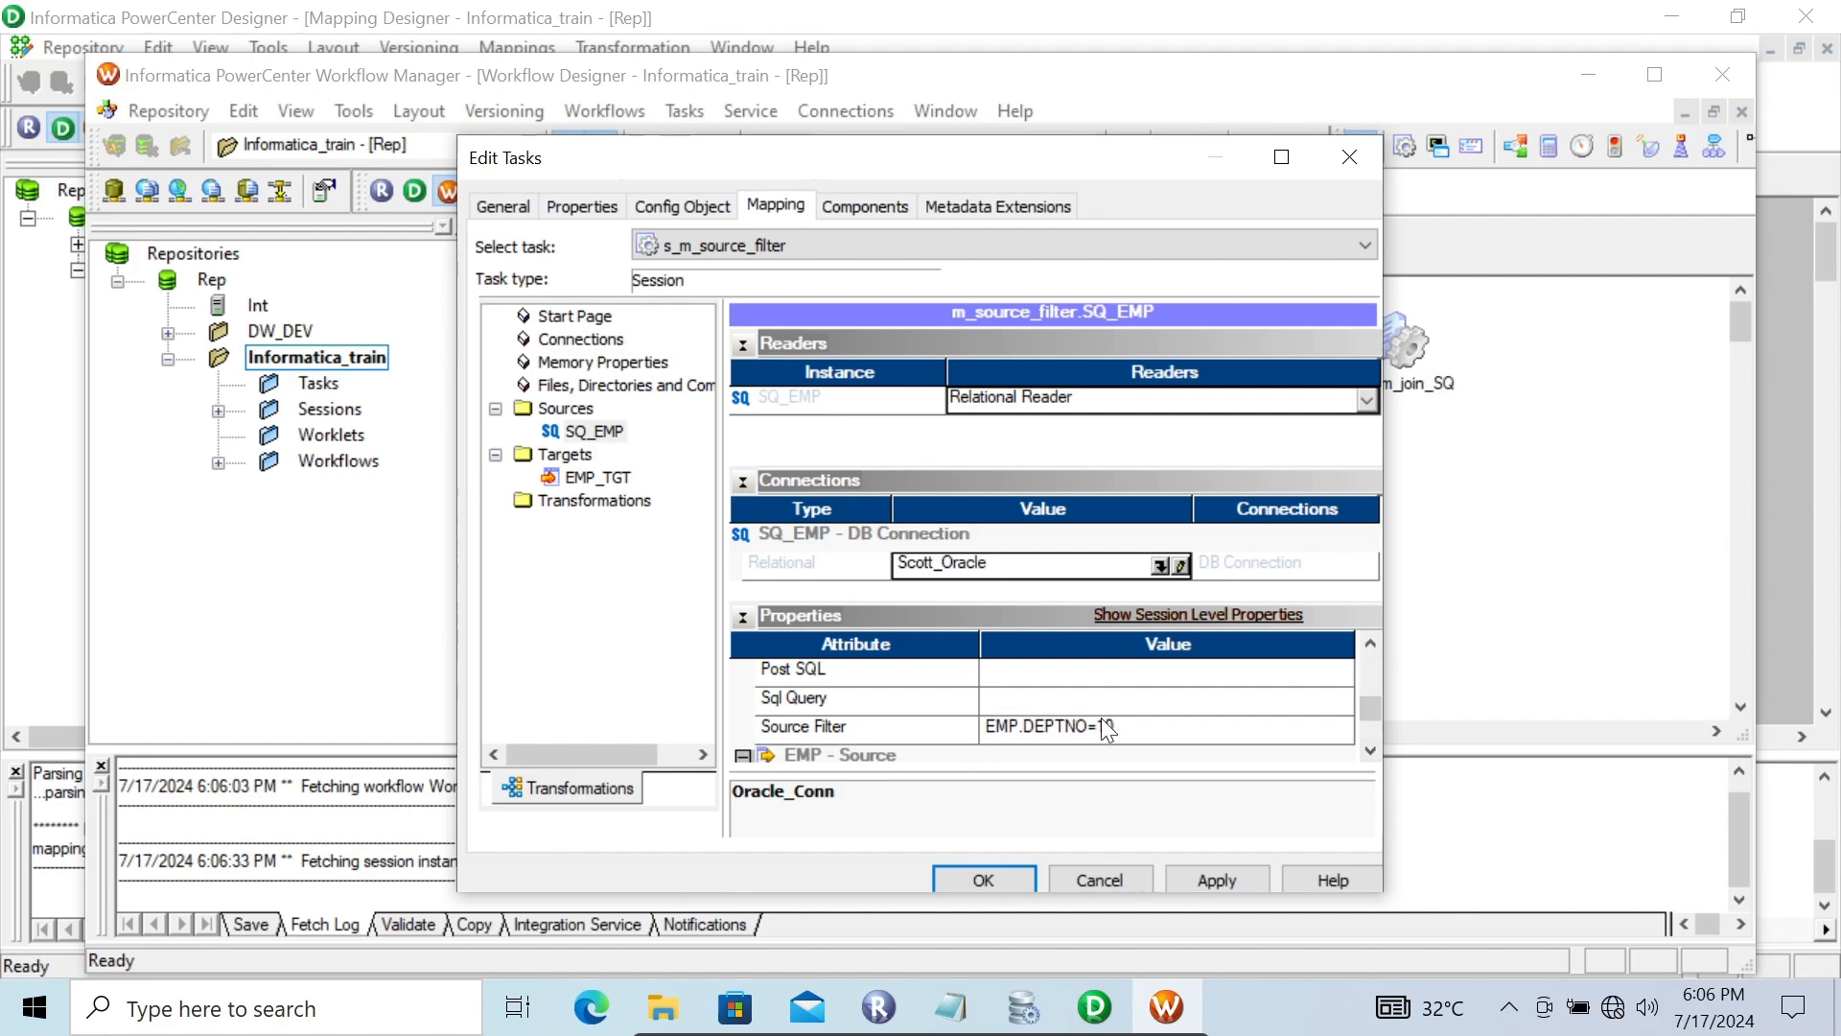
left_click(577, 477)
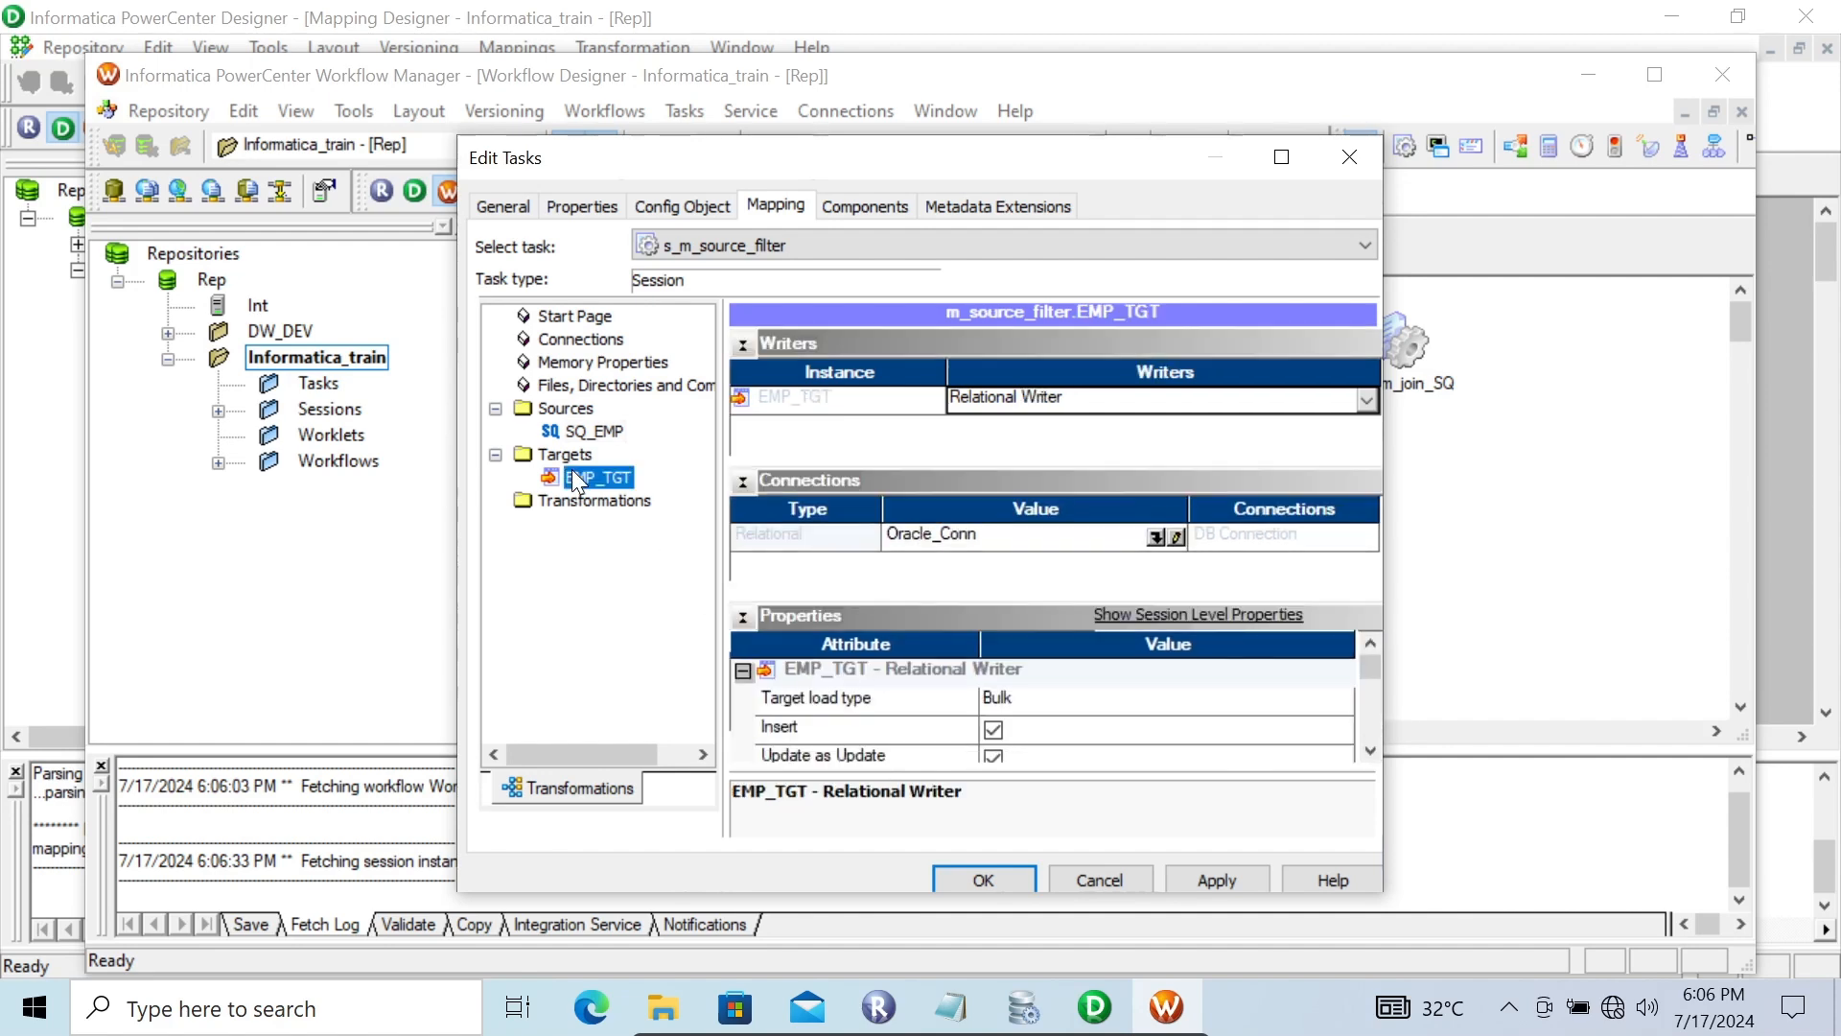
left_click(1156, 535)
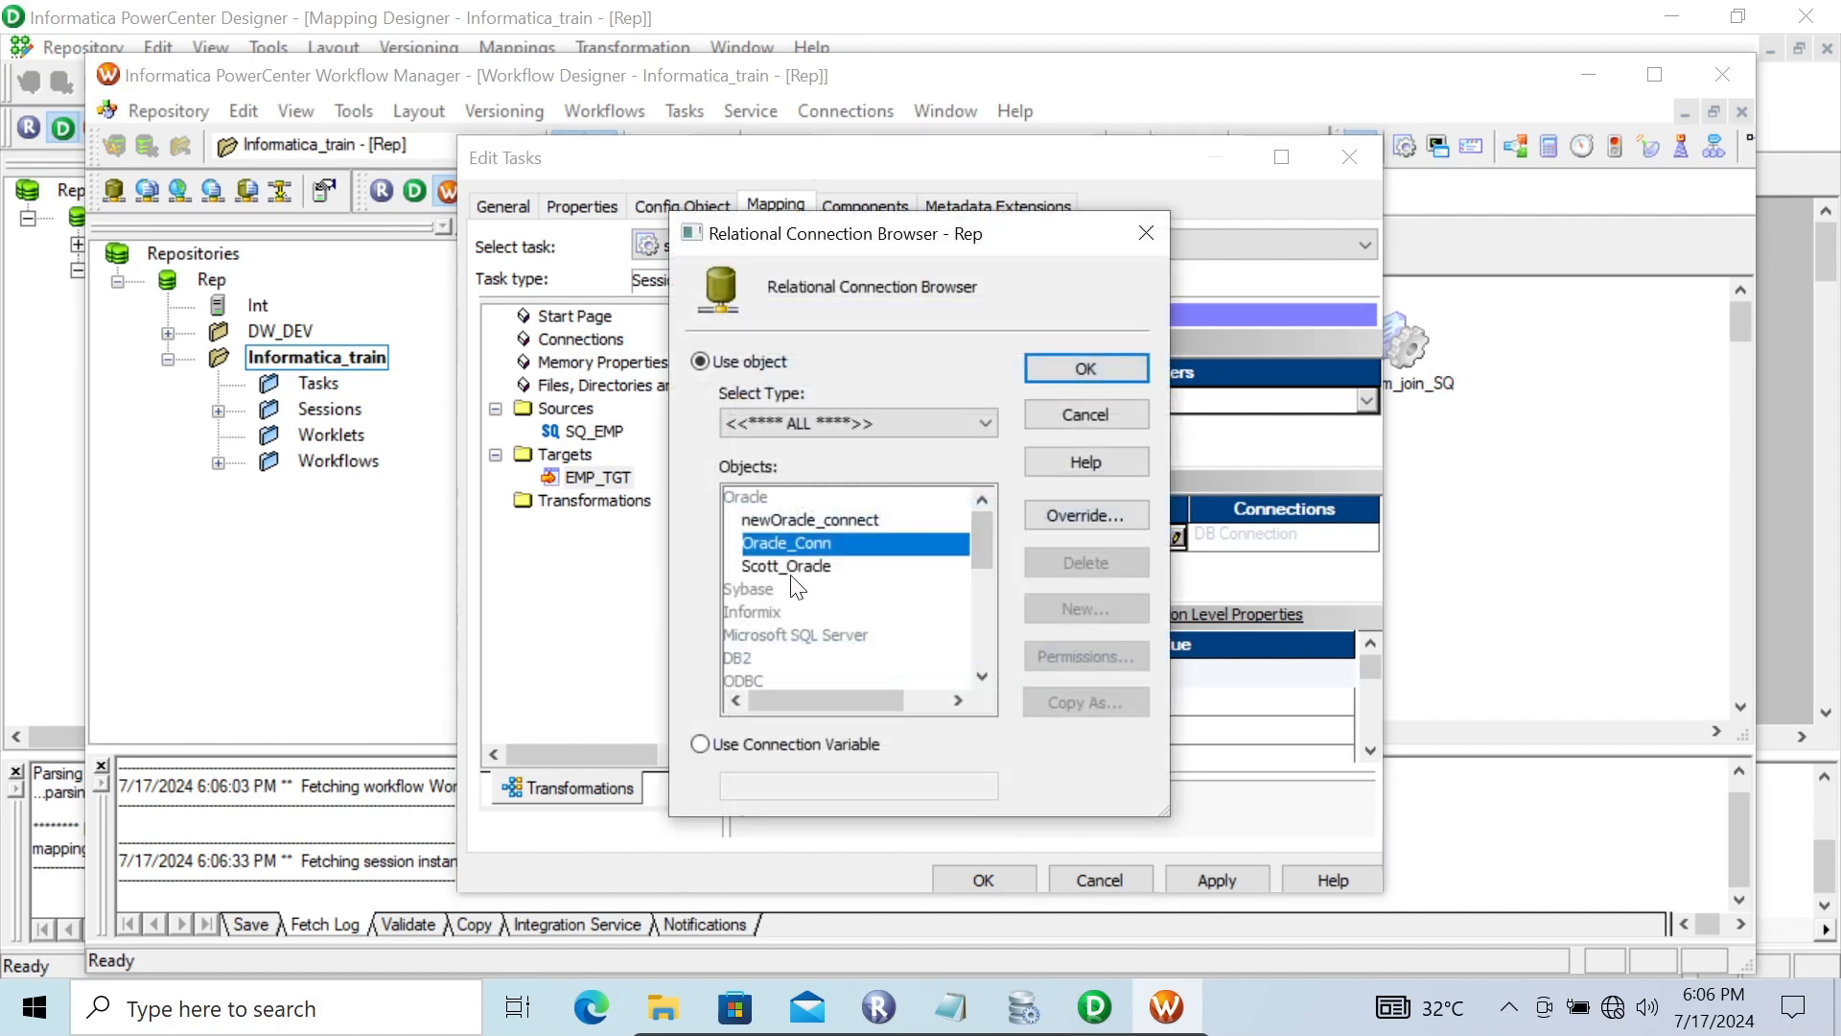
left_click(791, 566)
left_click(1050, 366)
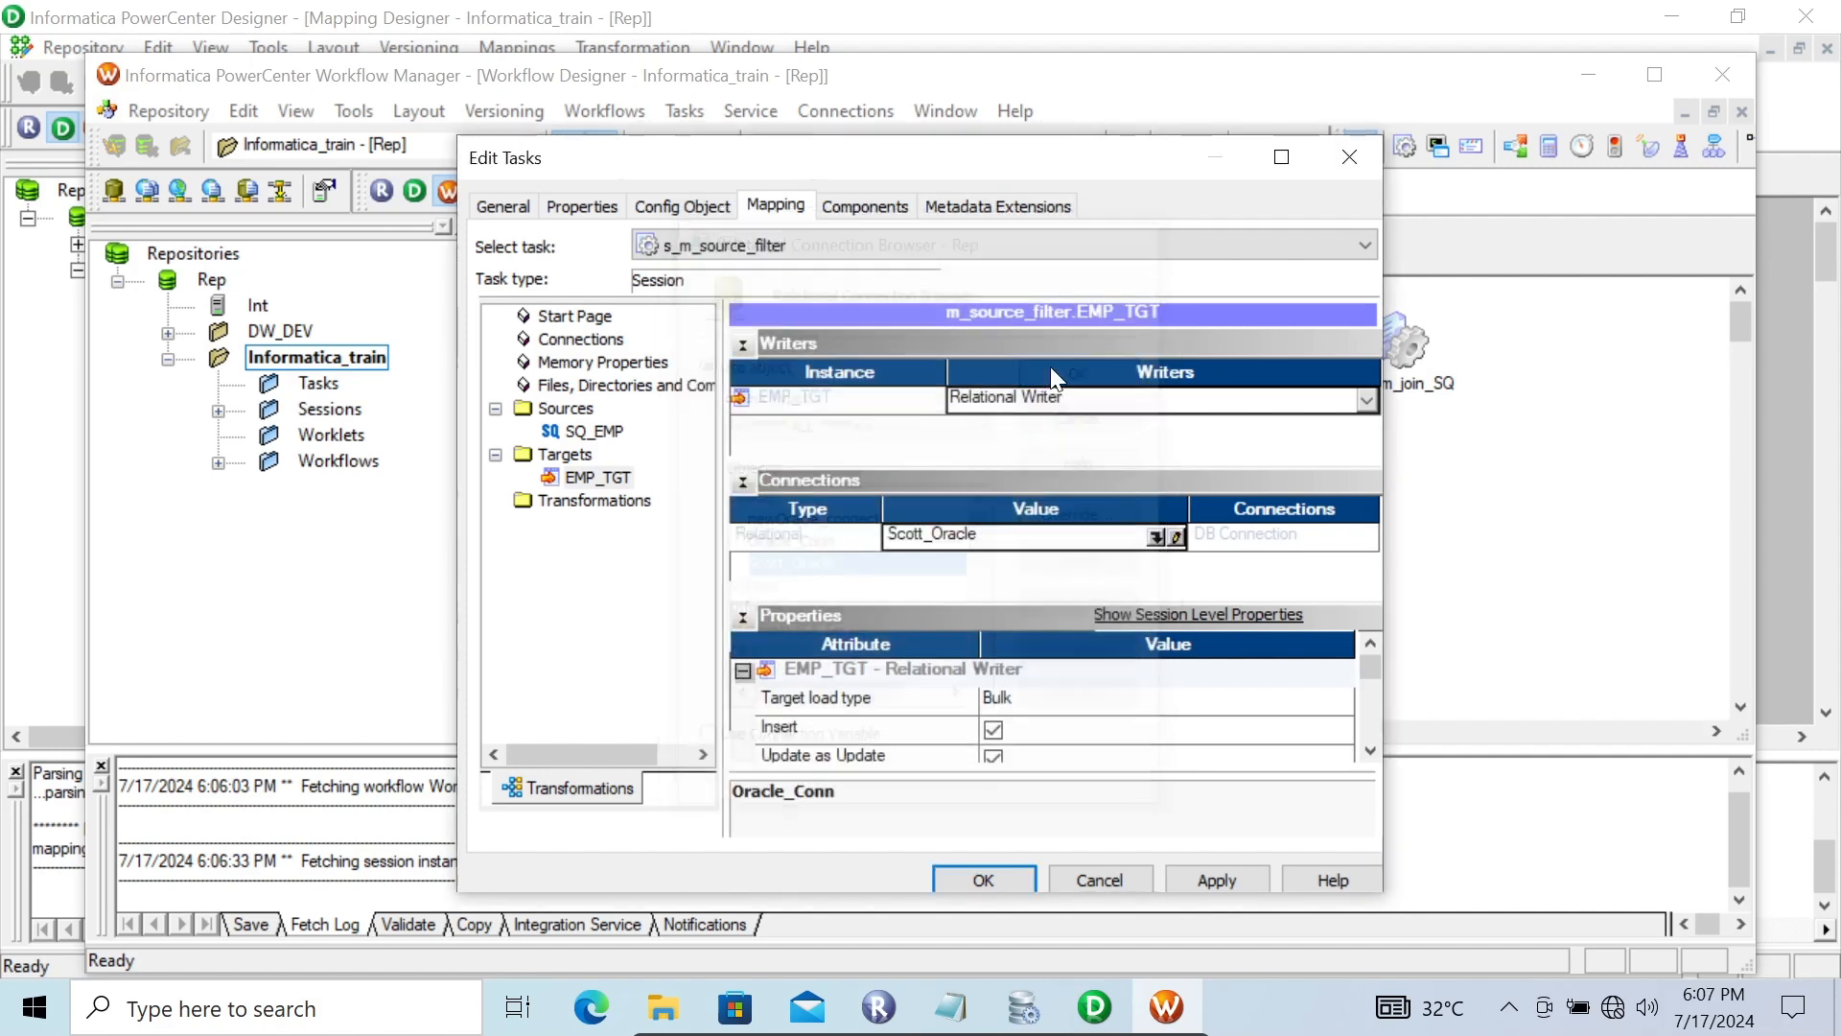
Set the EMP_TGT target load type to Normal and apply and close the session edits
left_click(1025, 701)
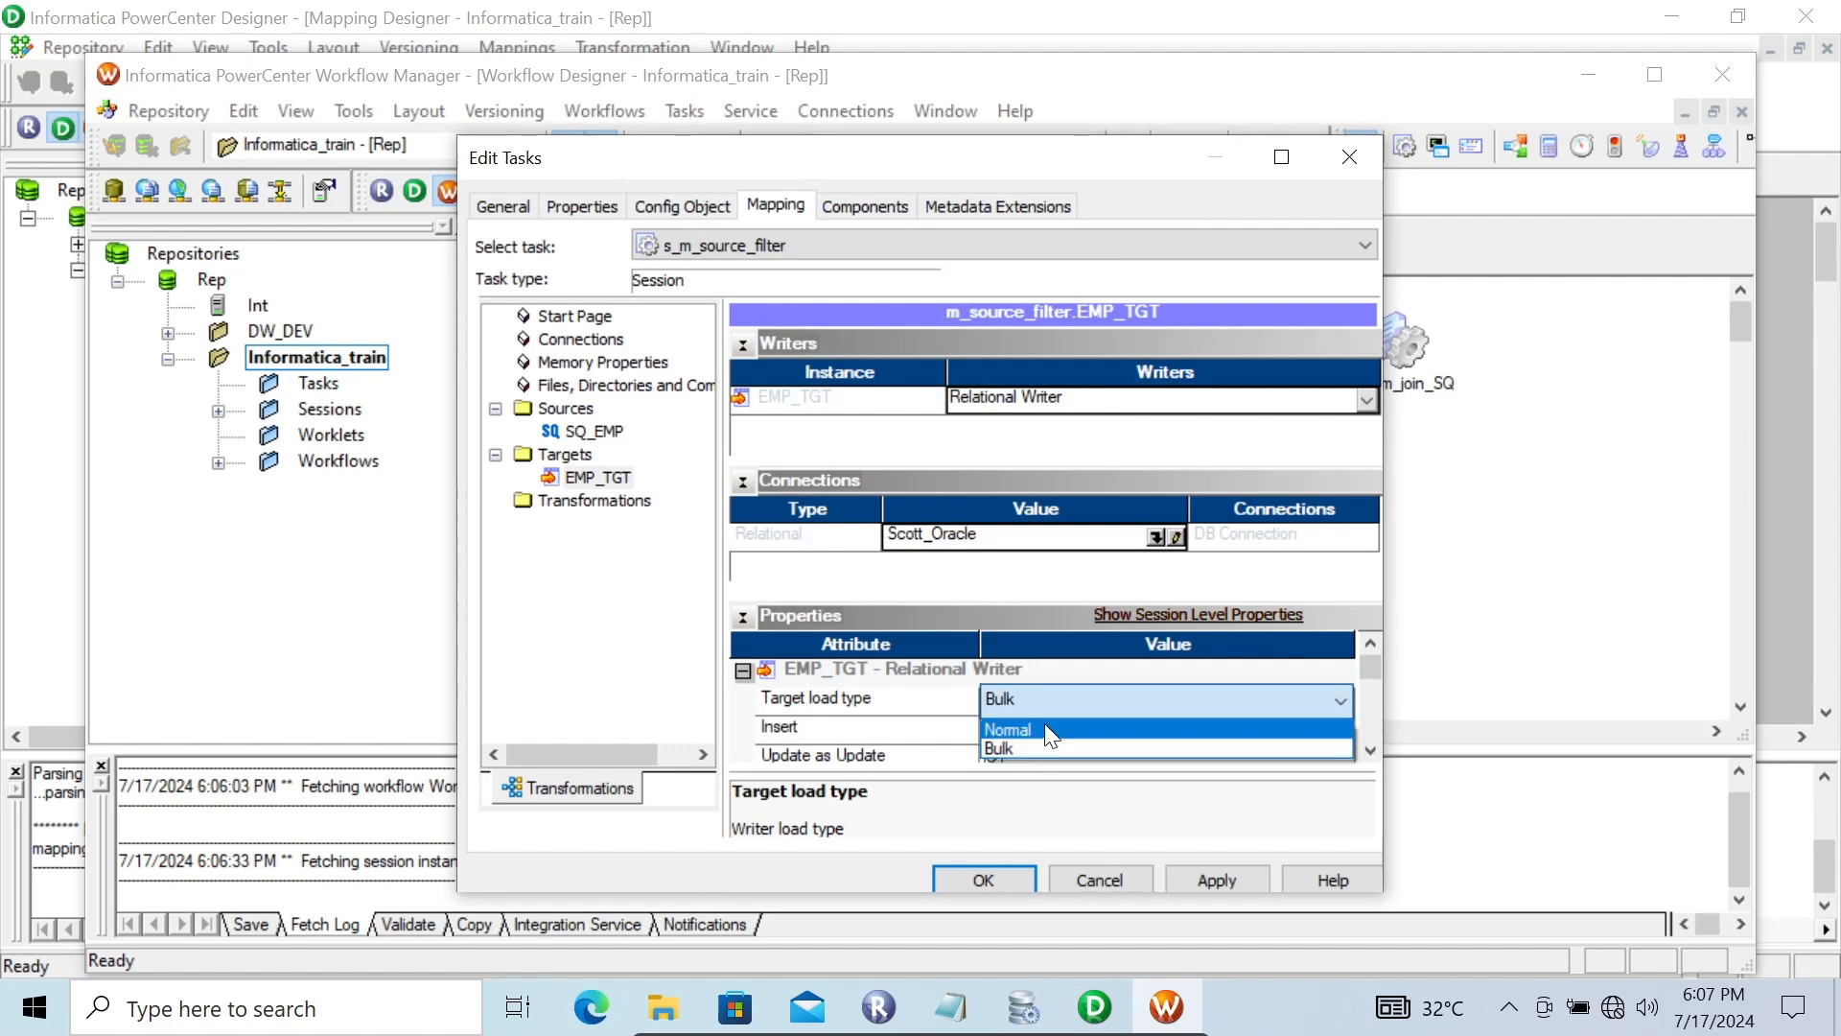
left_click(1007, 728)
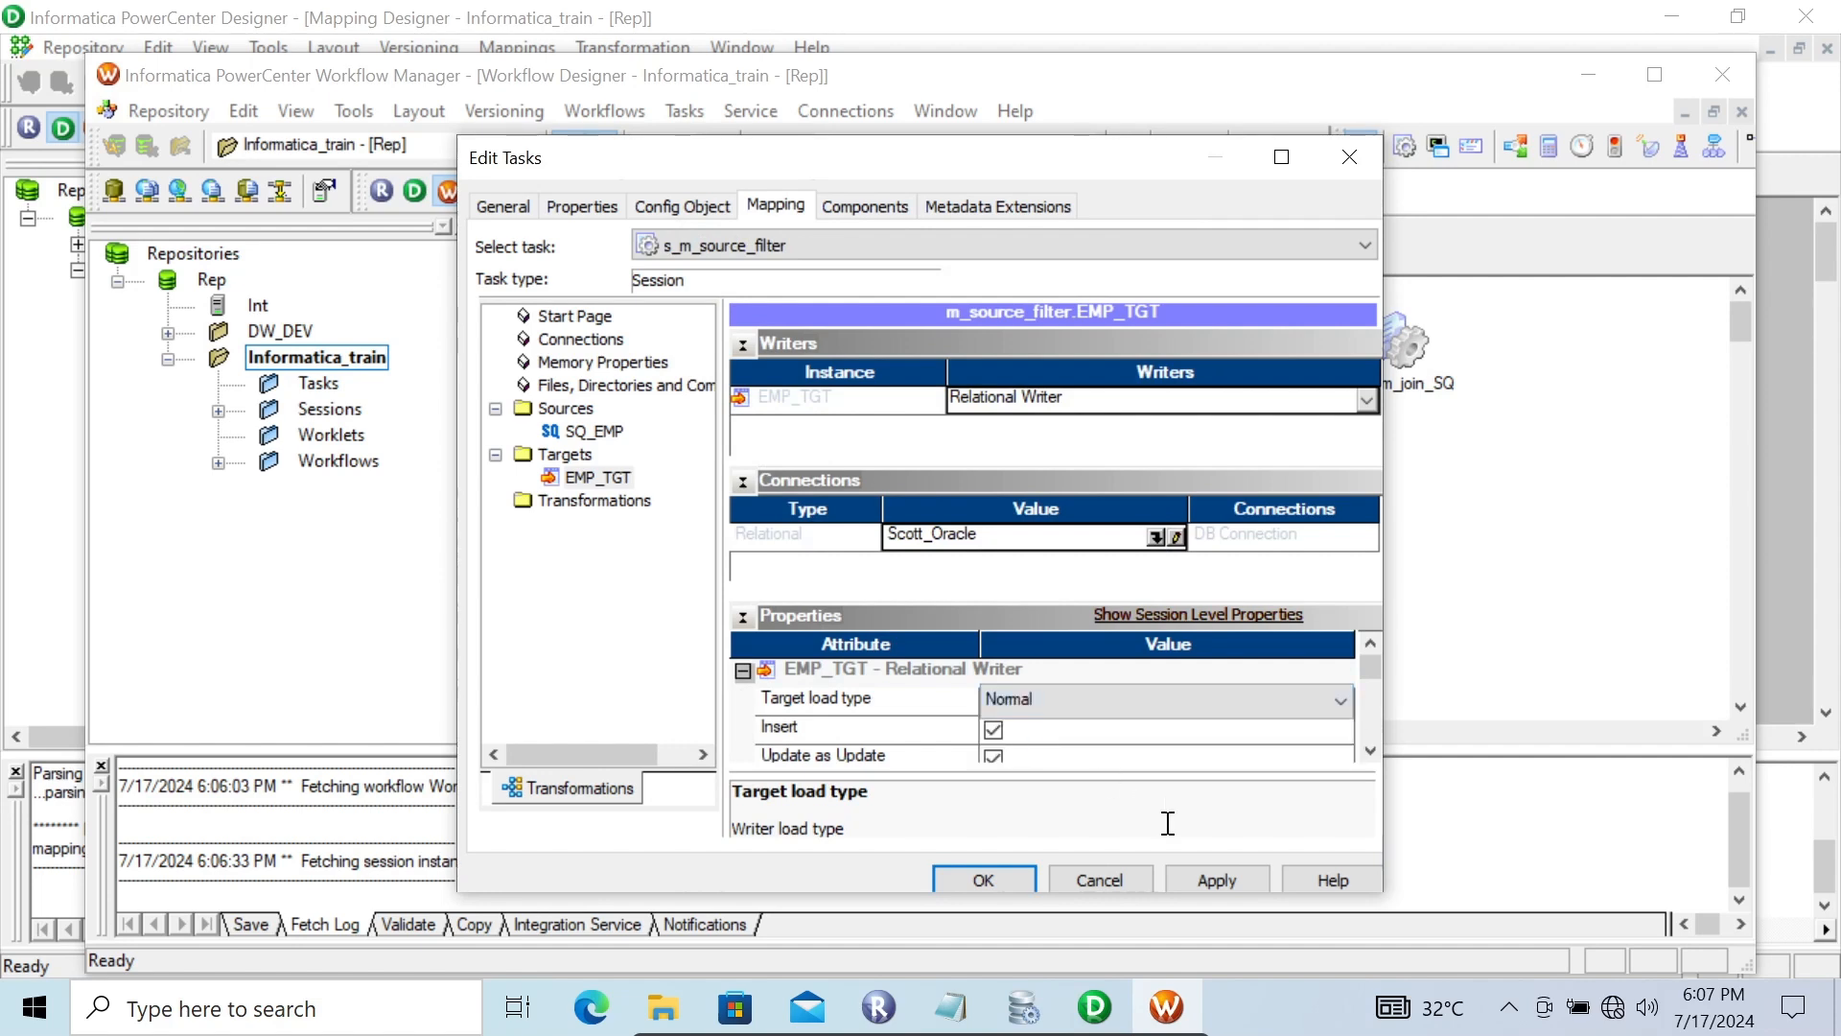
left_click(1218, 883)
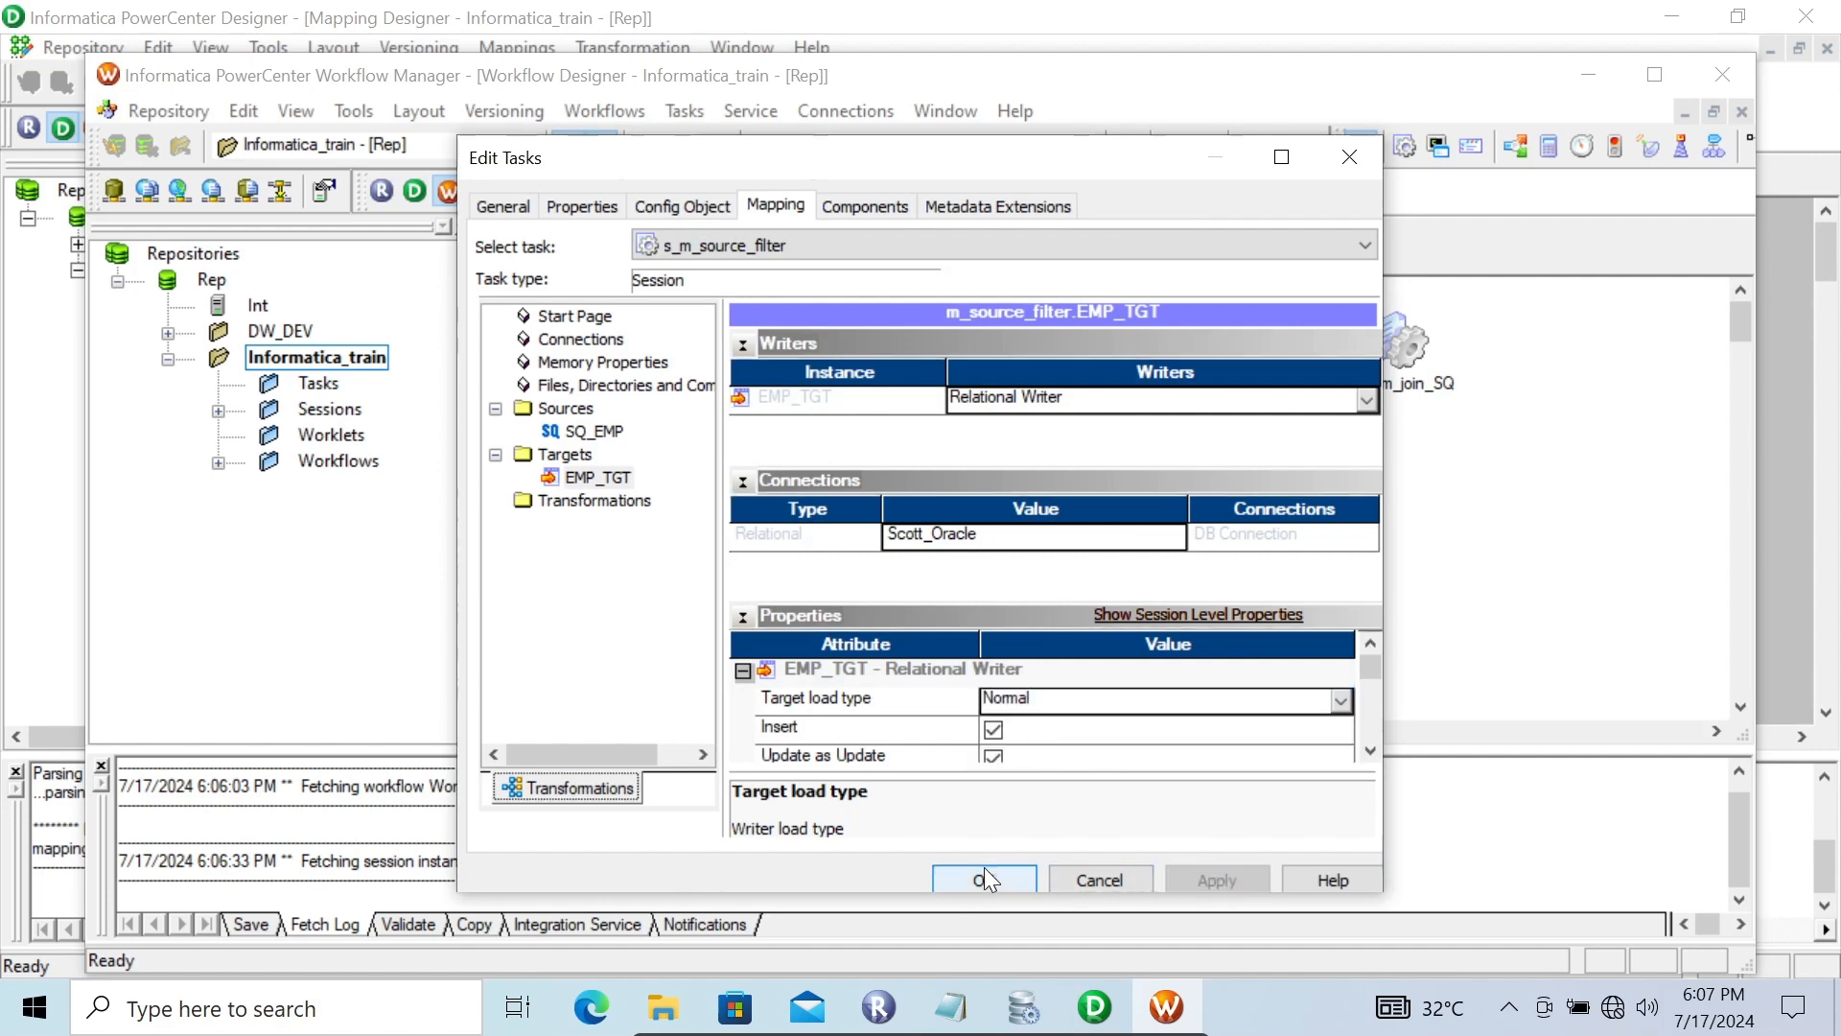
left_click(962, 881)
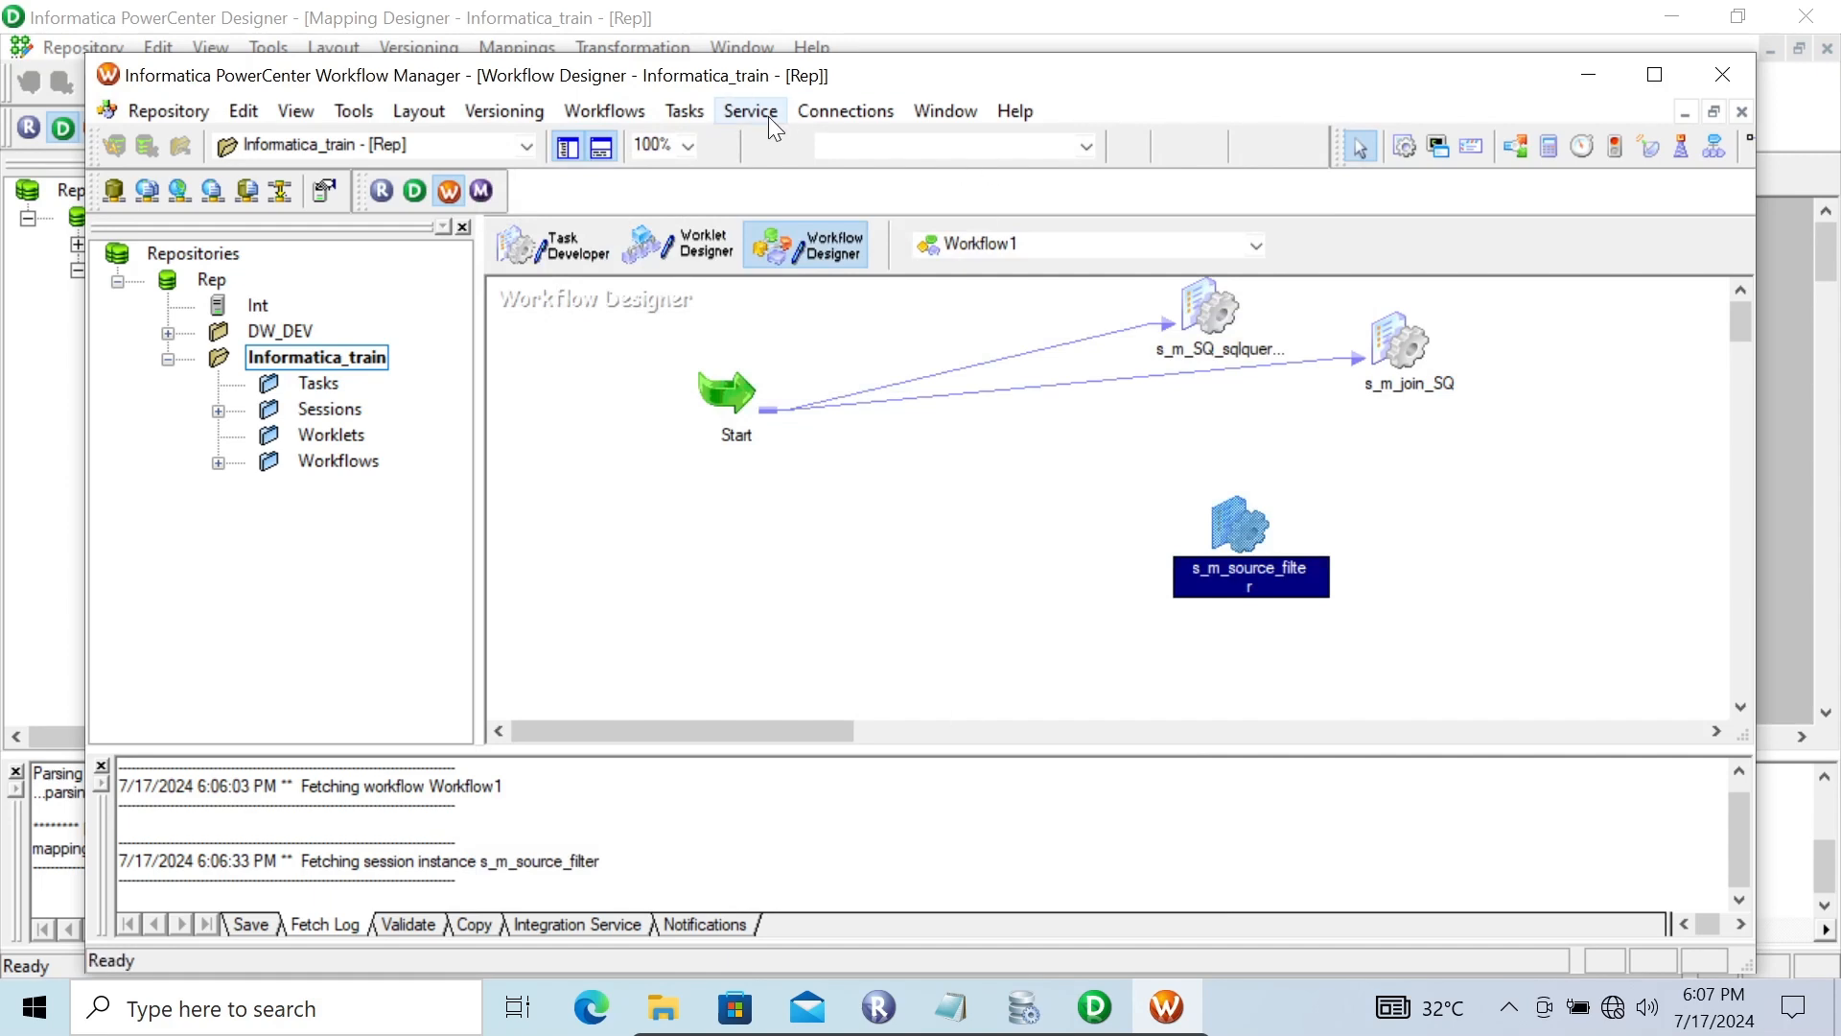
Link the Start task to the s_m_source_filter session in Workflow1 and save the workflow
left_click(684, 111)
left_click(724, 282)
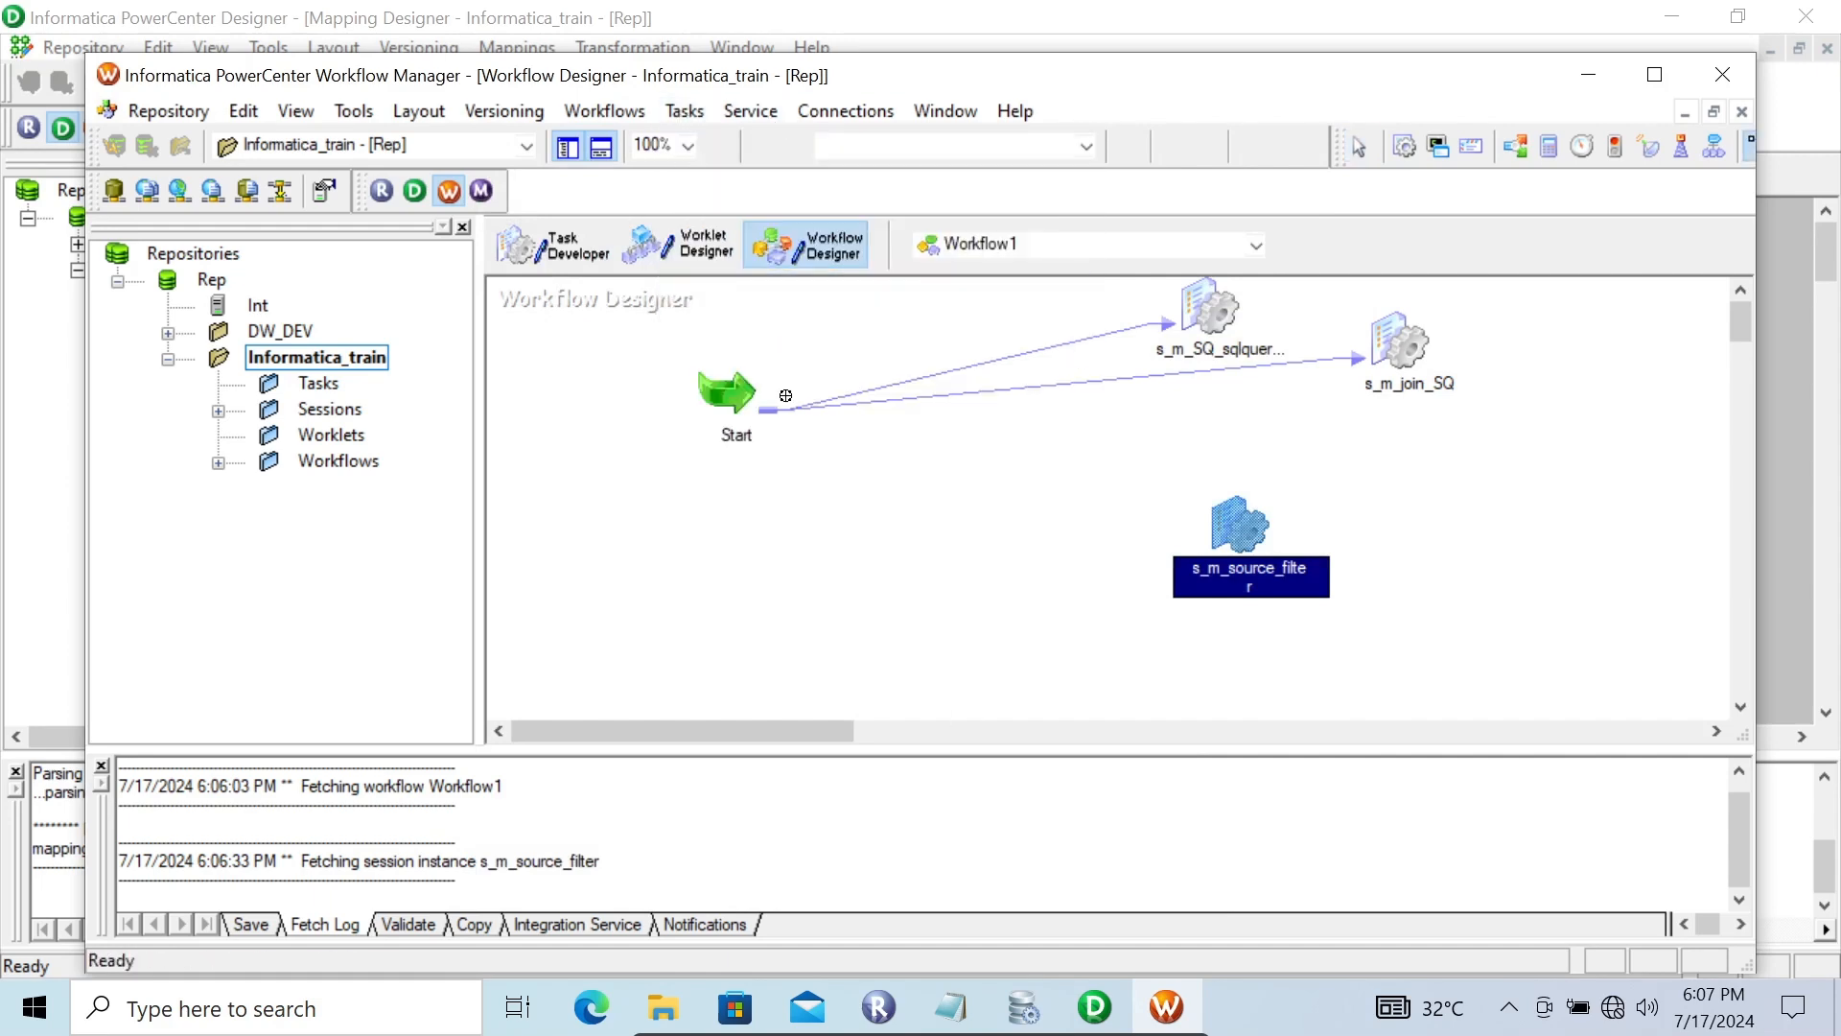
left_click_drag(734, 408, 1227, 513)
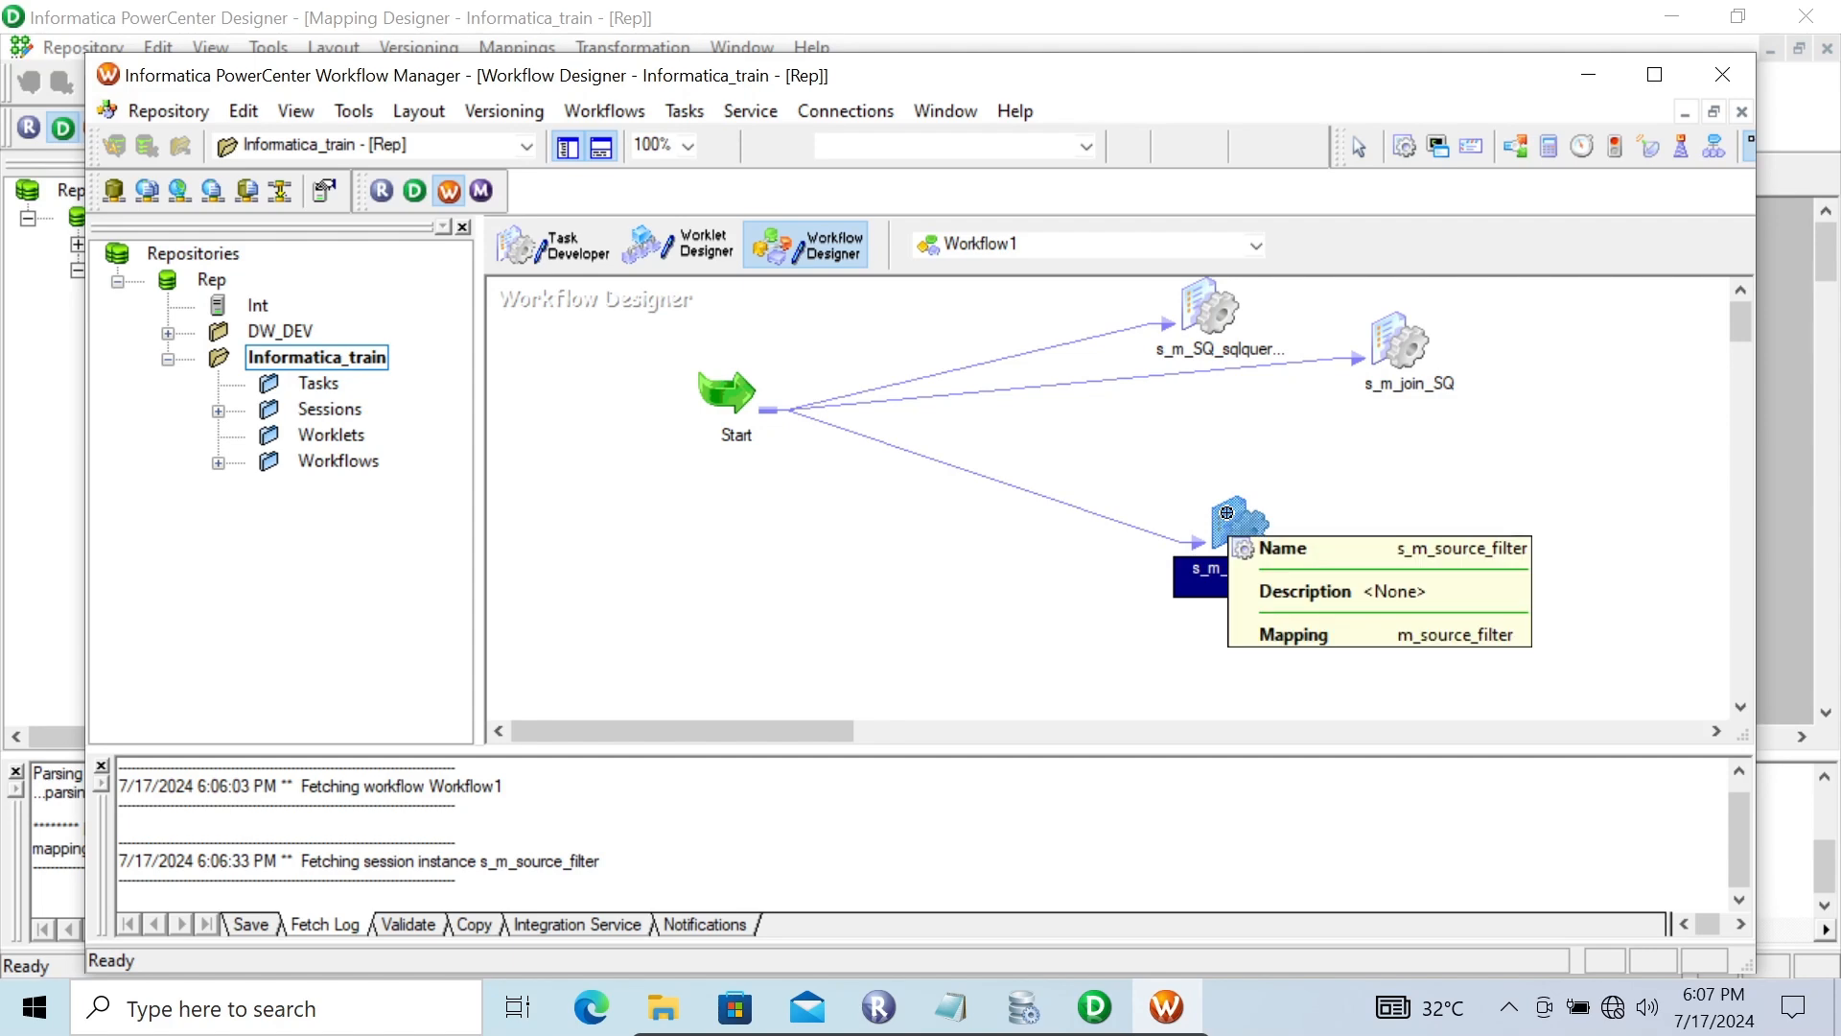
key("ctrl+s")
key("Escape")
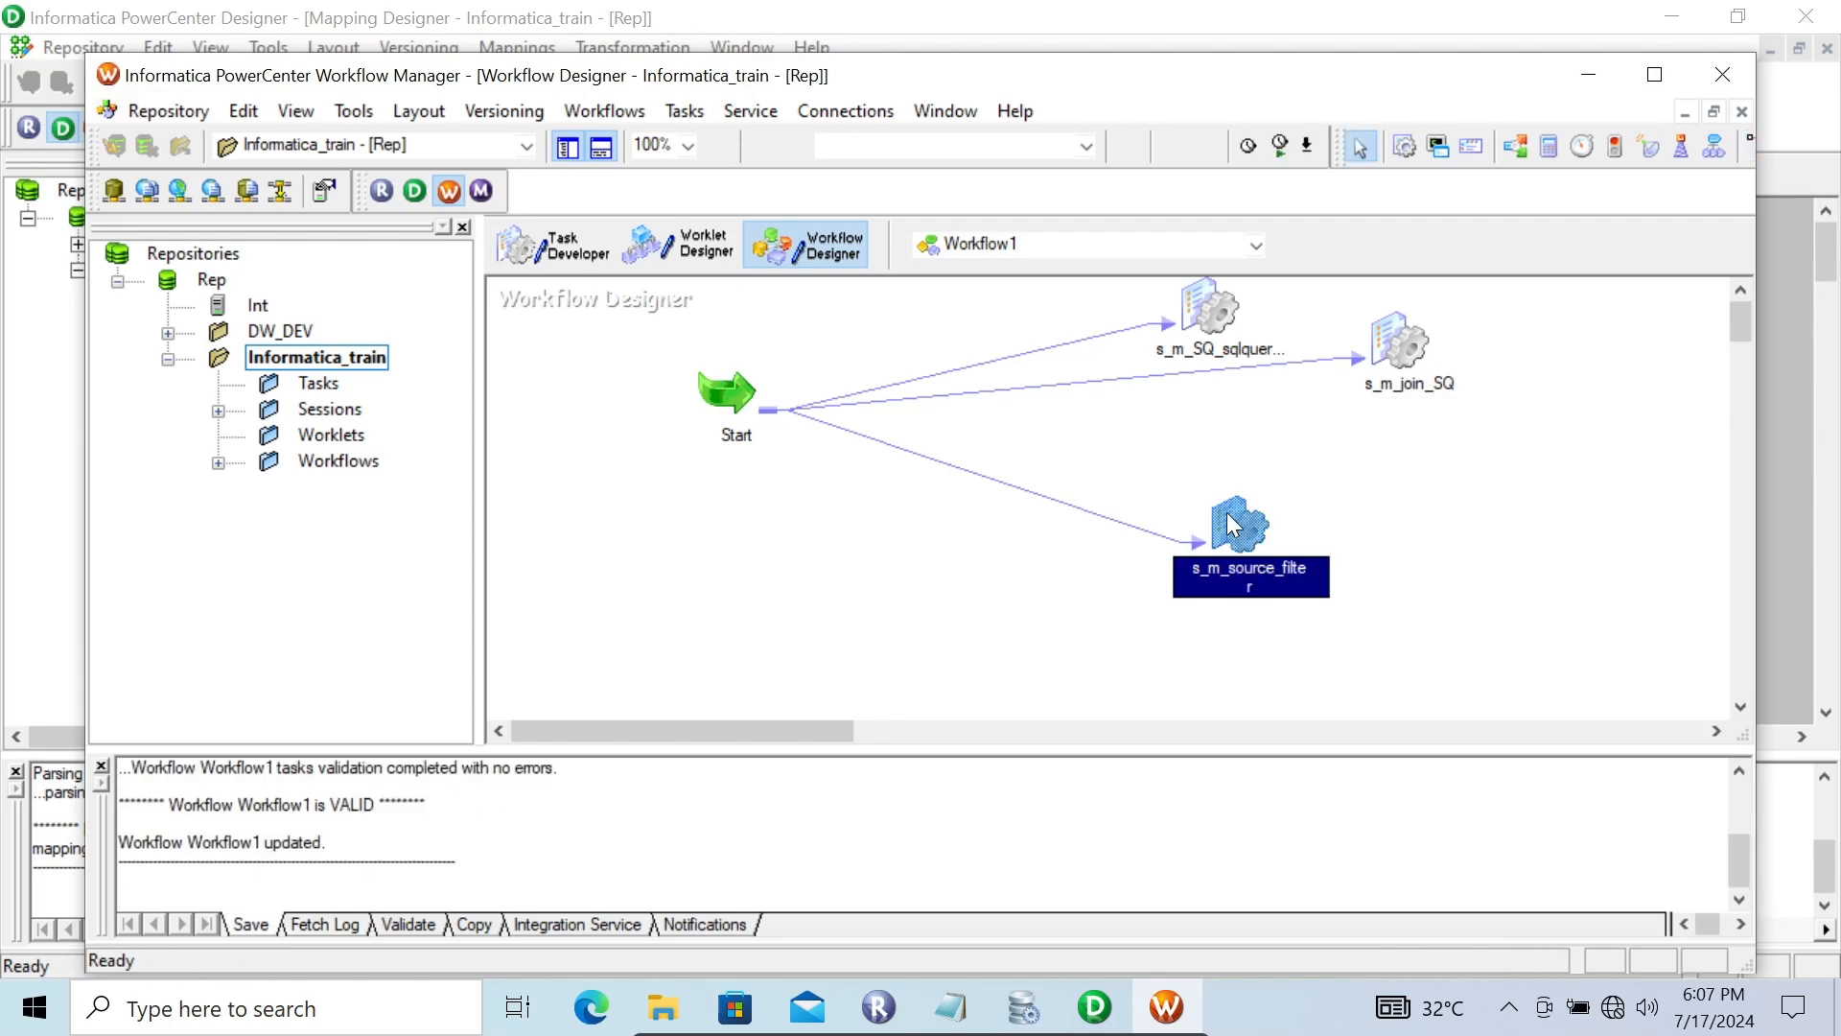
Start the s_m_source_filter session task
right_click(1234, 525)
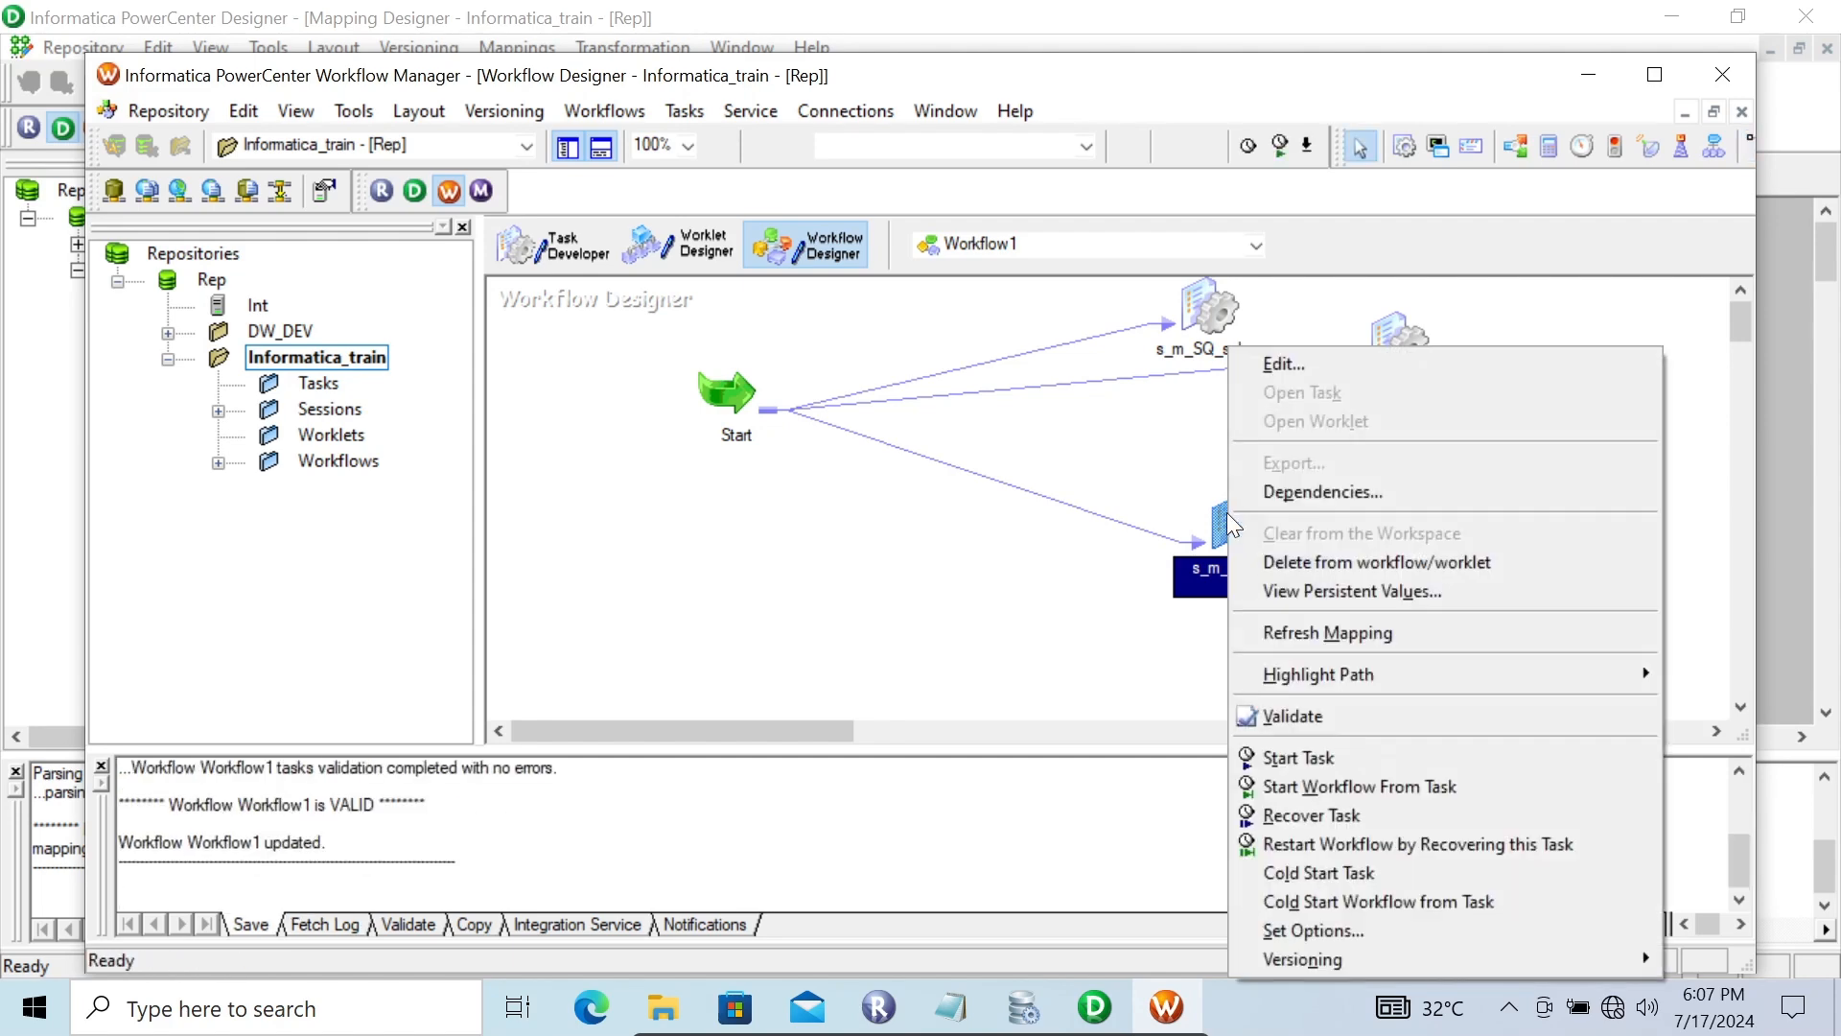
left_click(1291, 758)
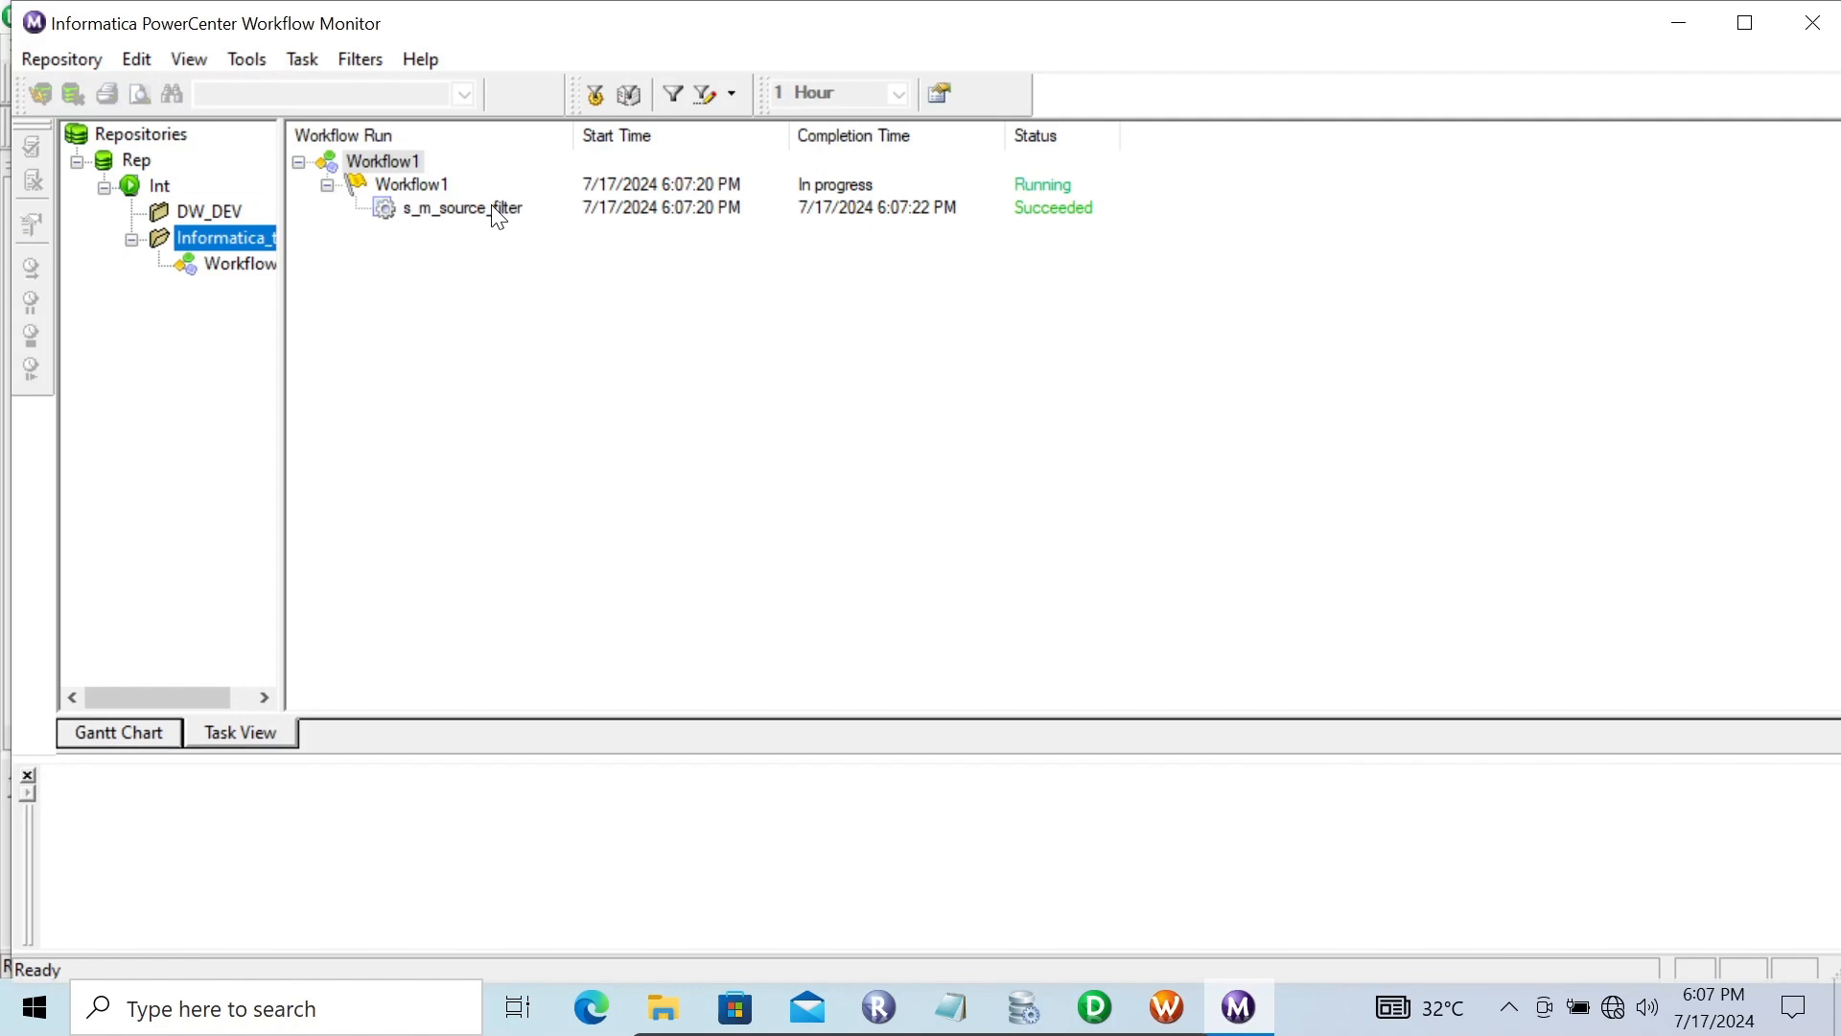
Open the s_m_source_filter session log and examine the SQ_EMP SQL query and the load summary entries
right_click(493, 206)
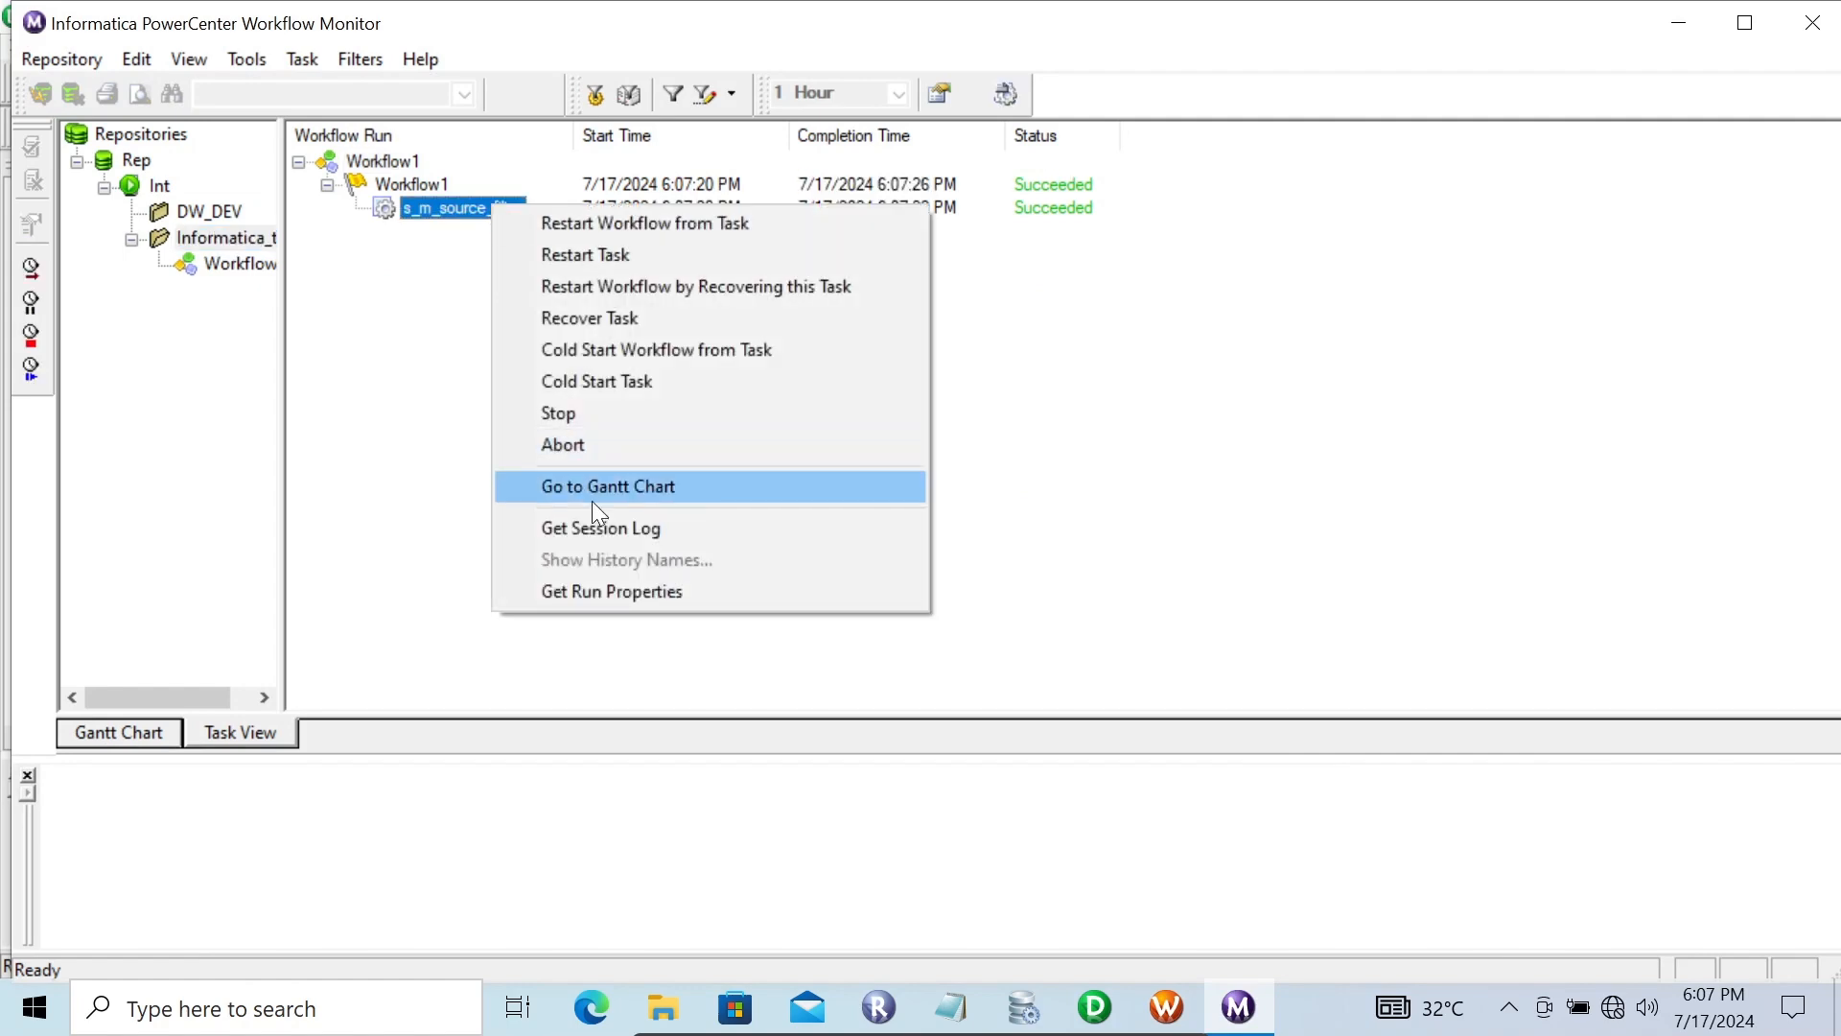
left_click(557, 526)
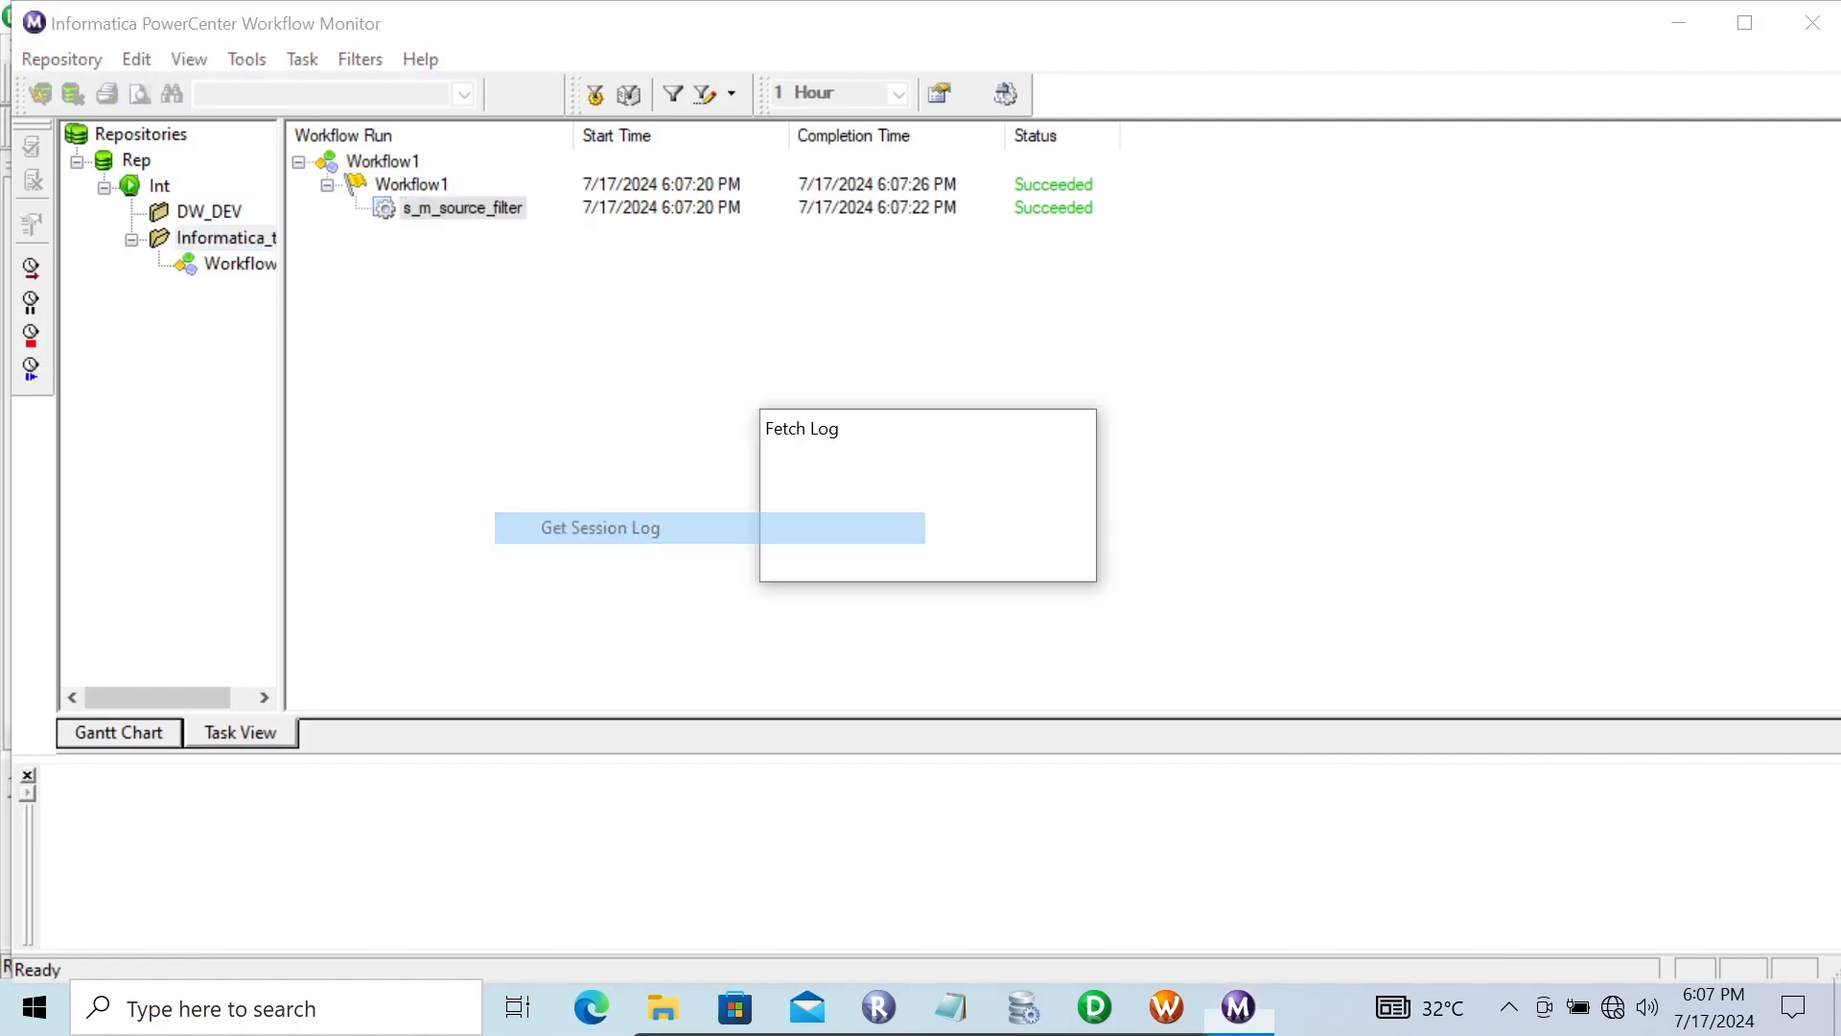
left_click(971, 108)
left_click_drag(1837, 199, 1837, 477)
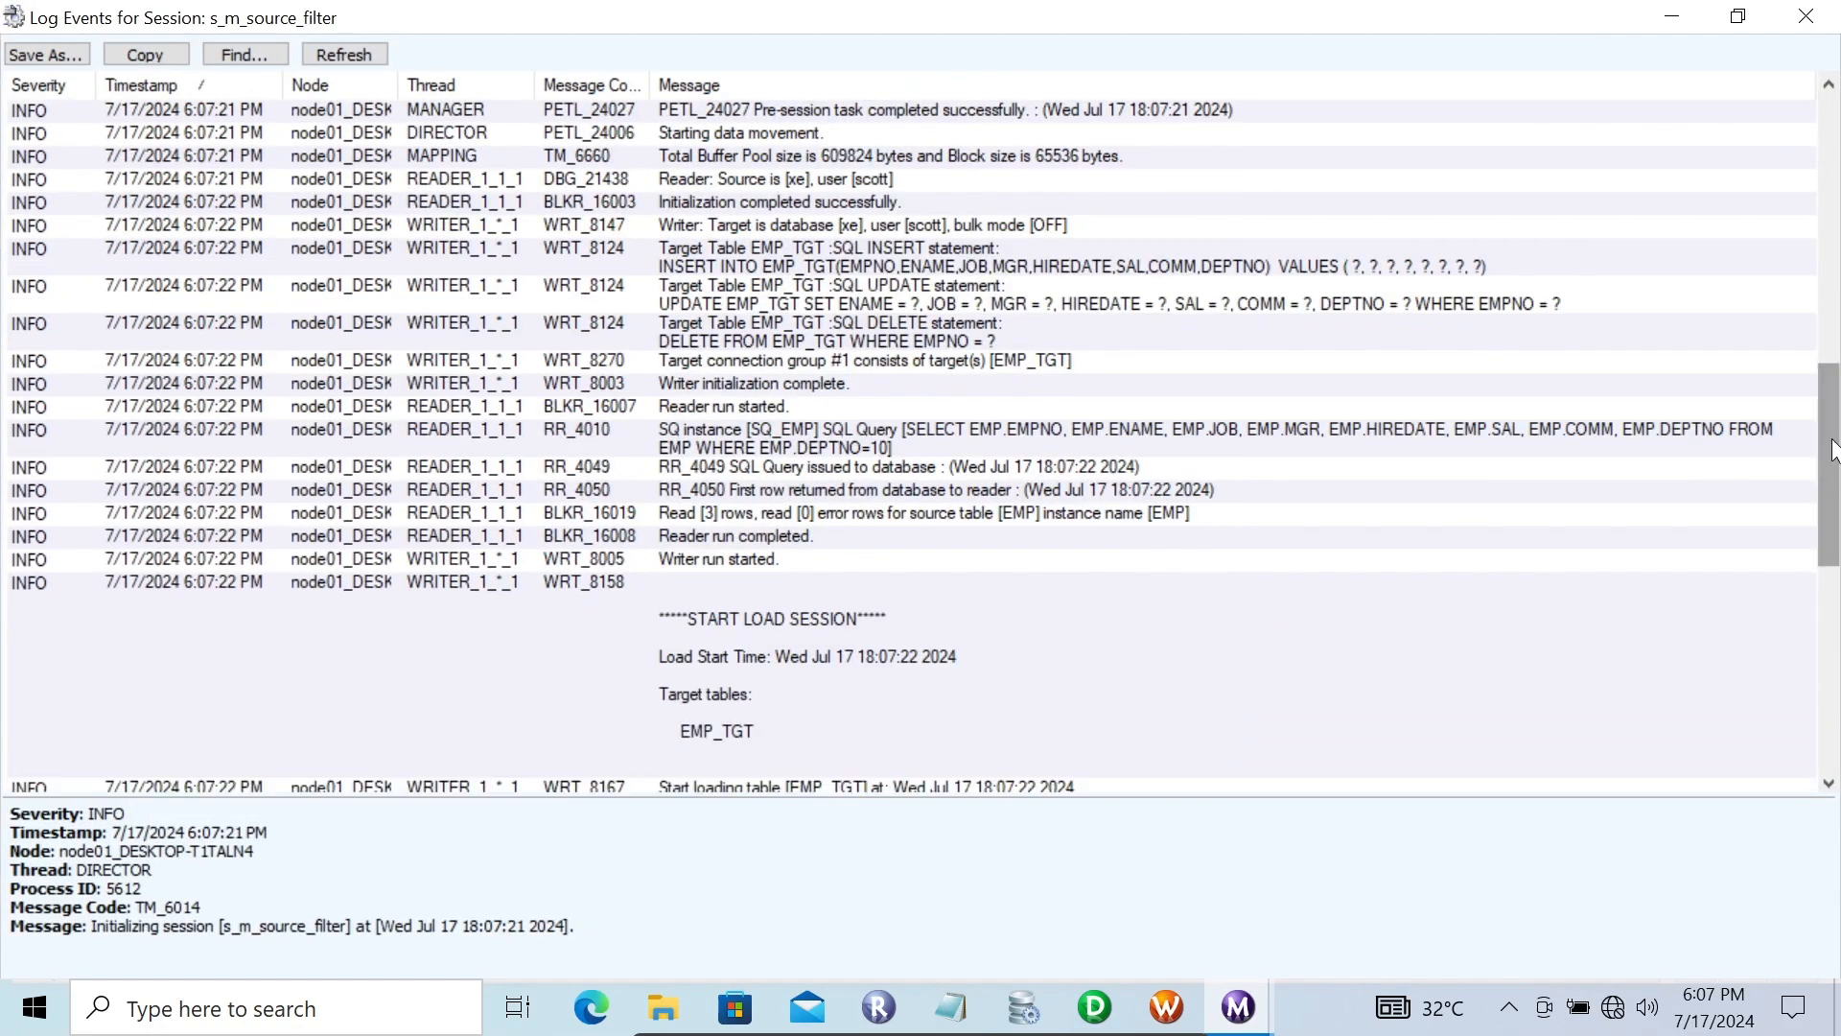
left_click(901, 444)
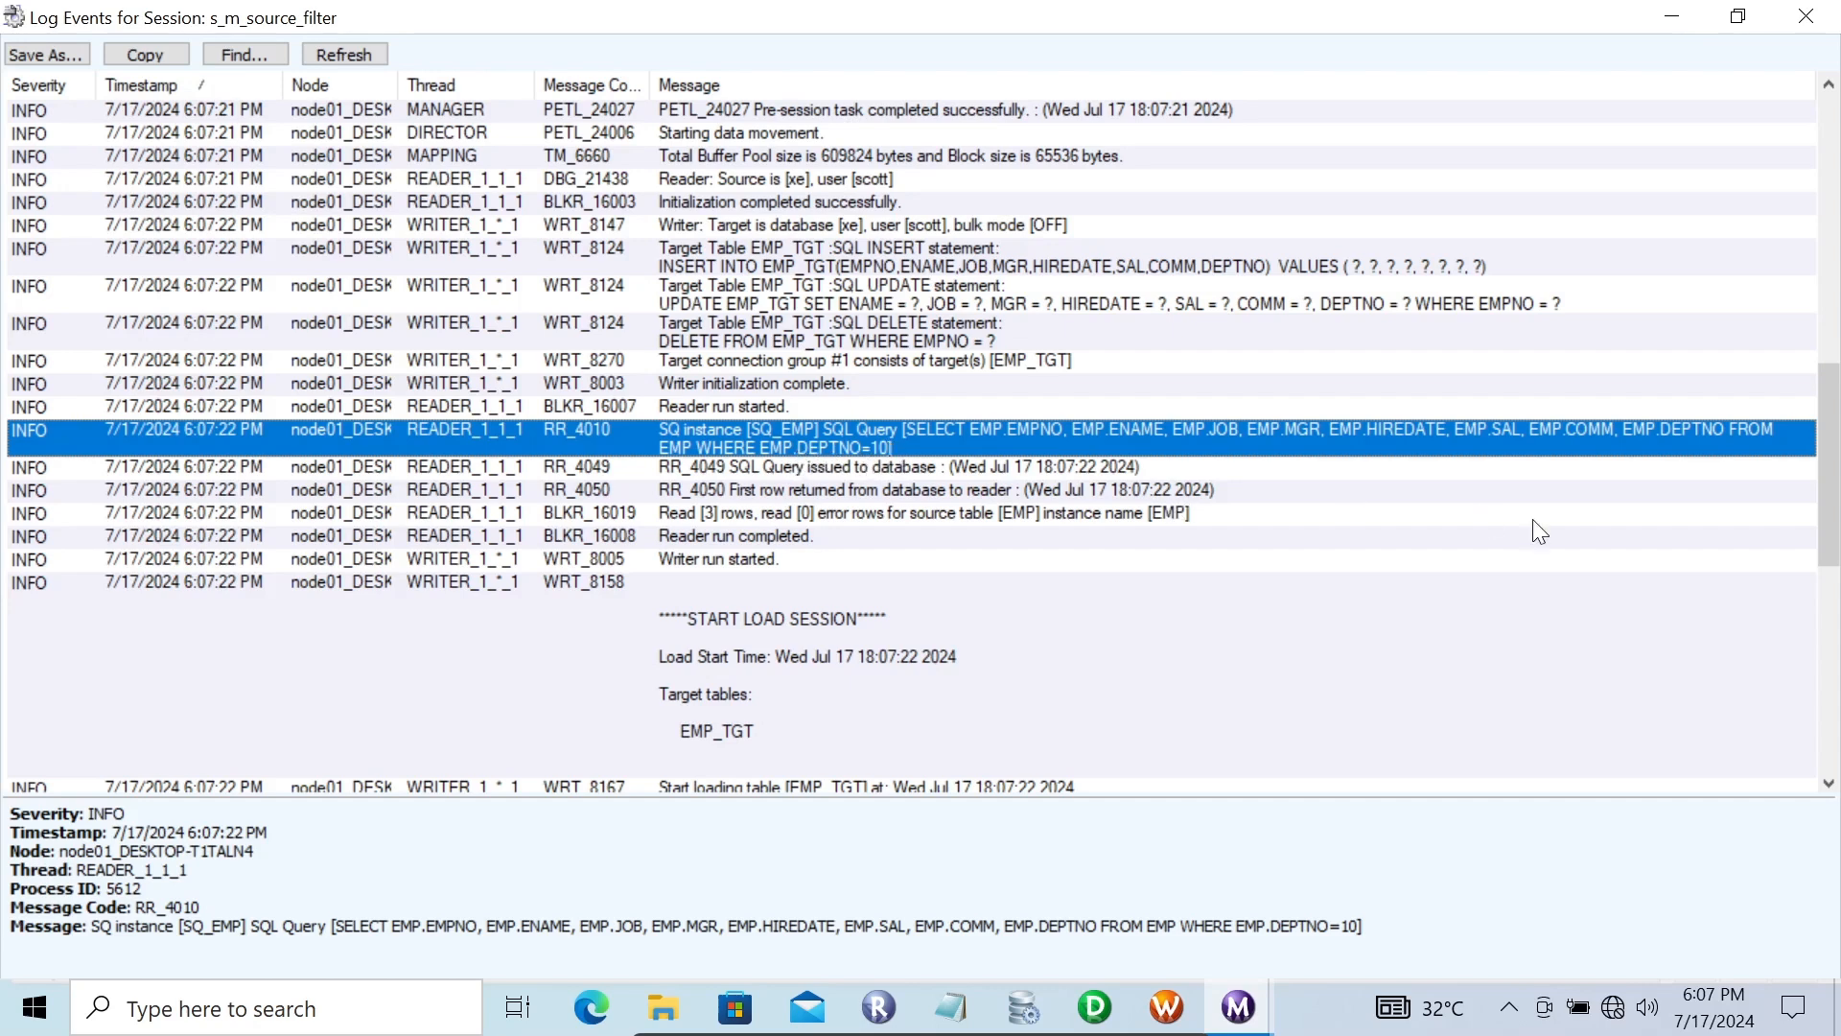
left_click_drag(1837, 535, 1837, 588)
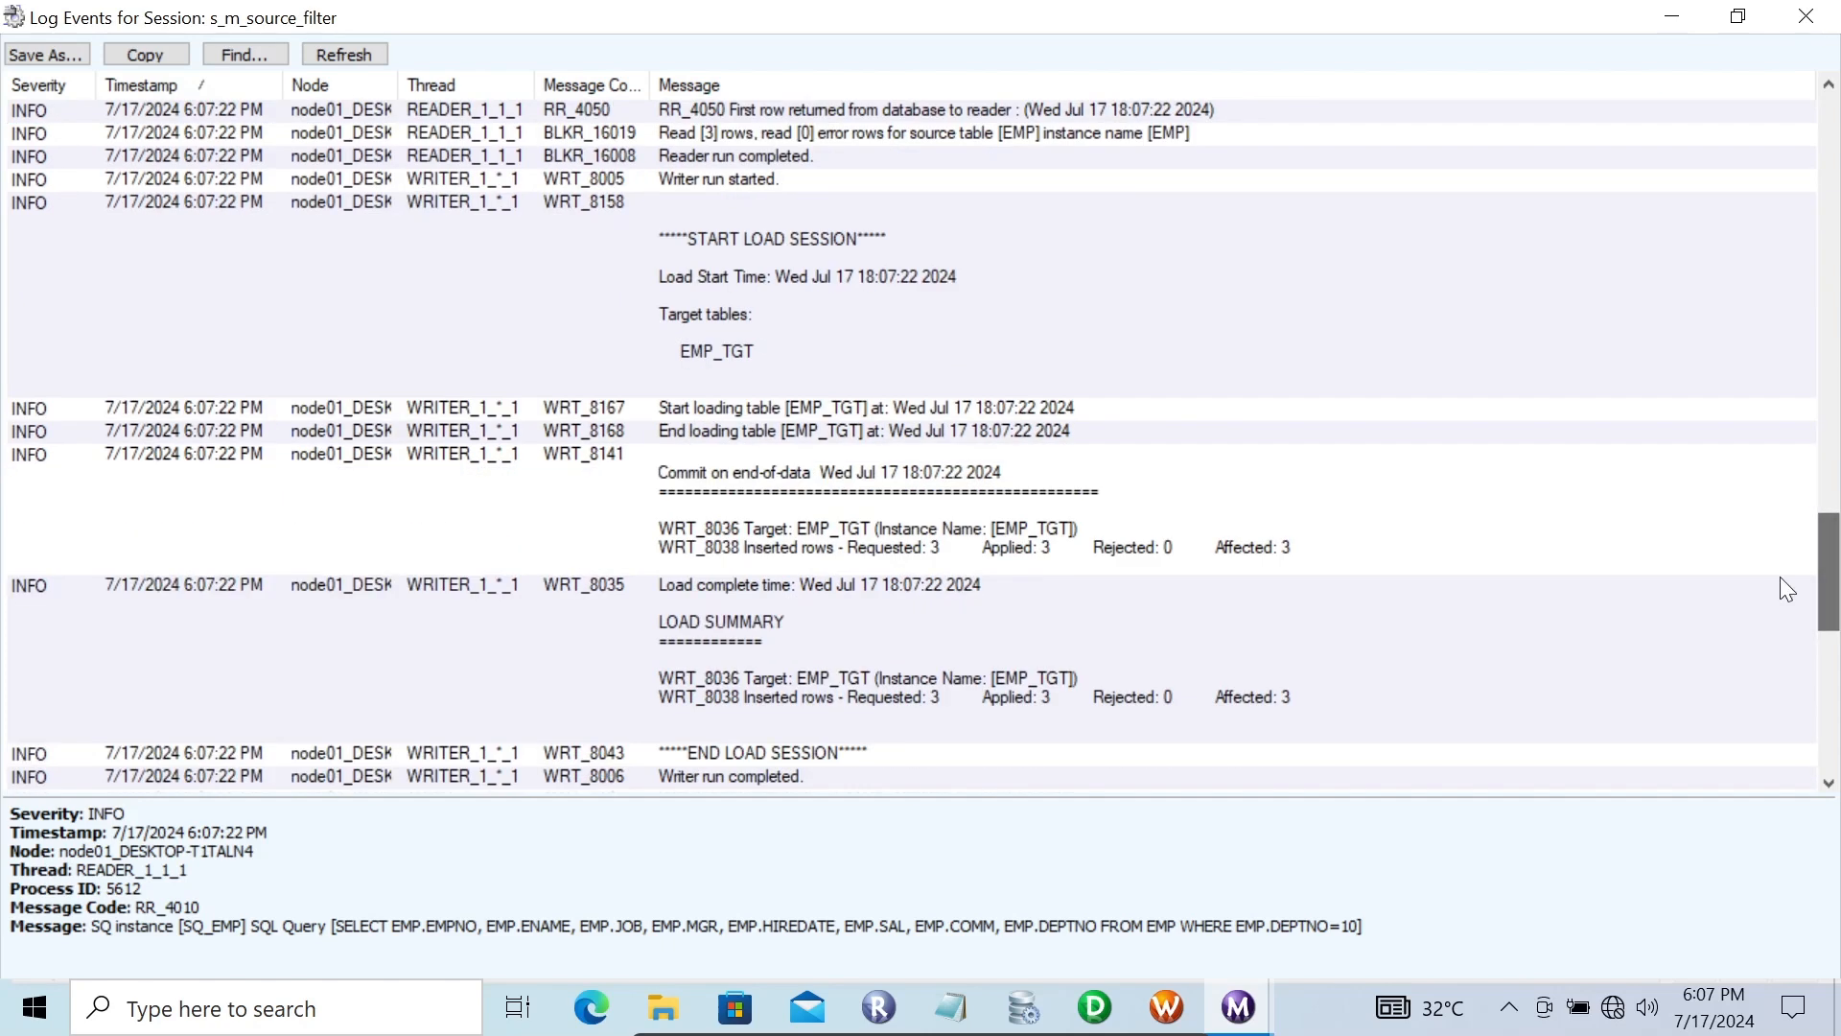
left_click(964, 549)
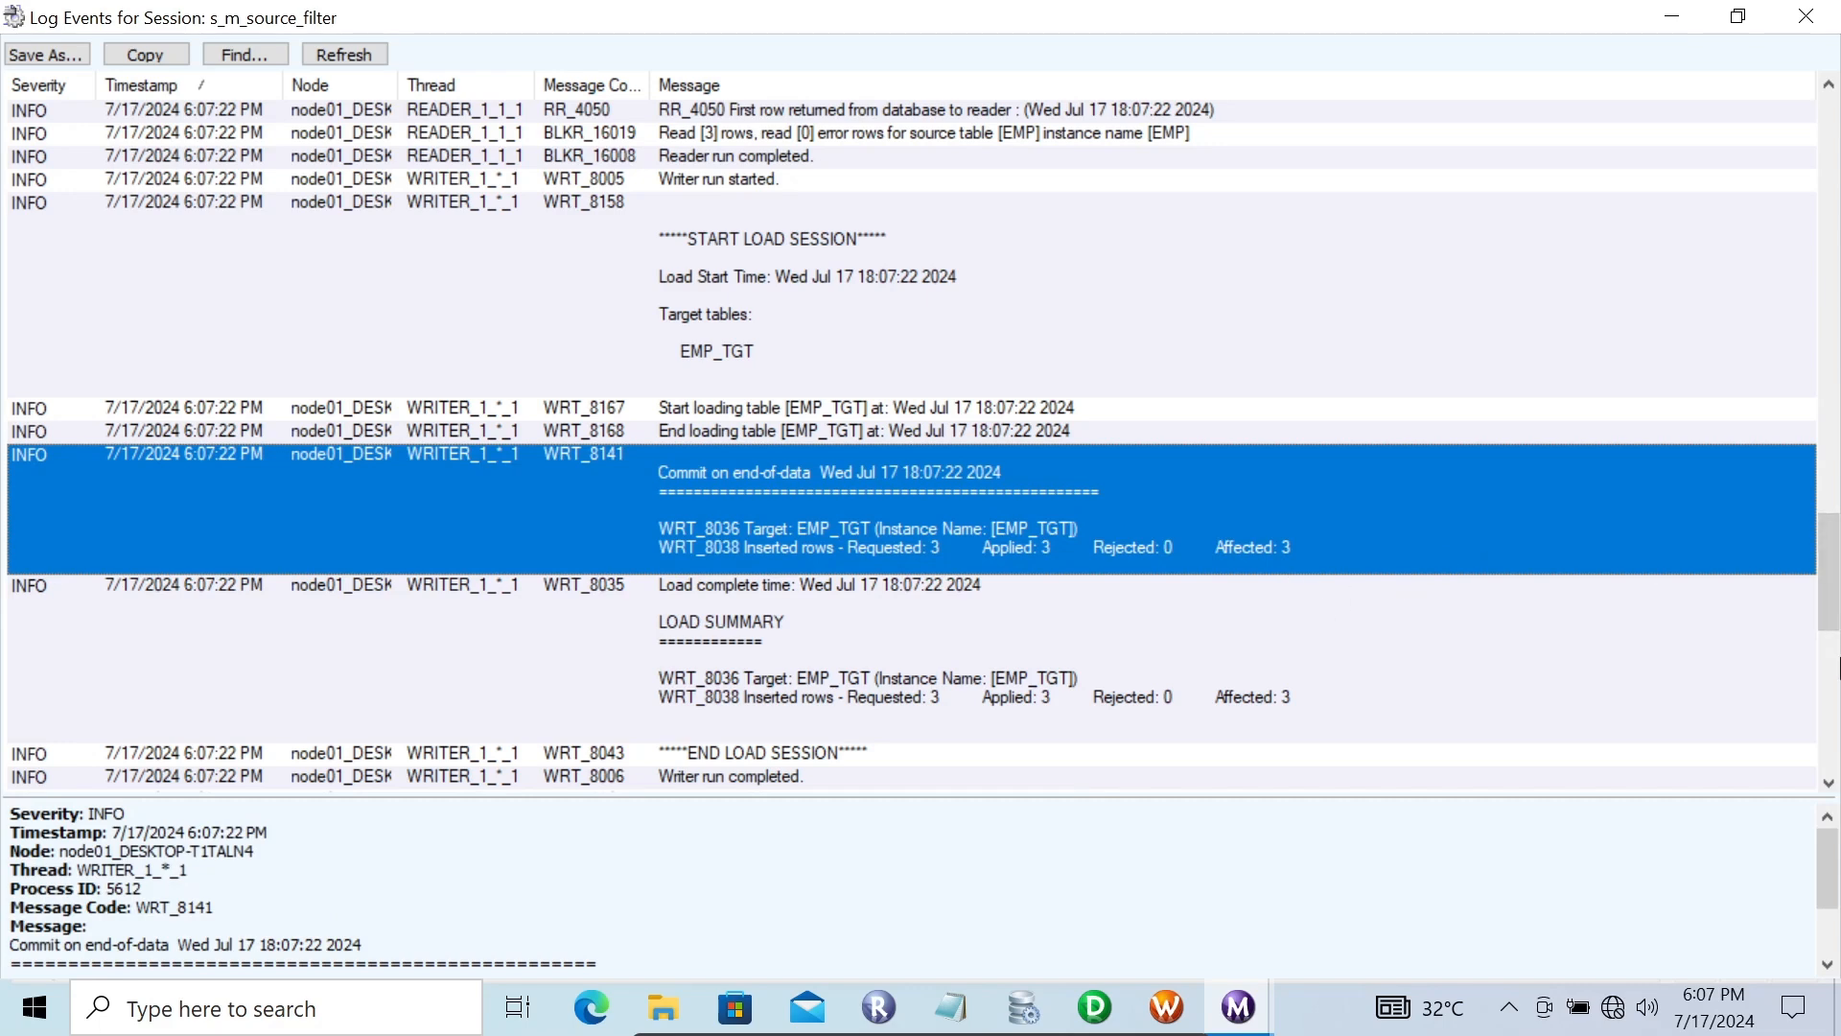
Preview the EMP_TGT target data through the Scott_Conn data source, entering the database username and password
left_click(1092, 1012)
left_click(1324, 386)
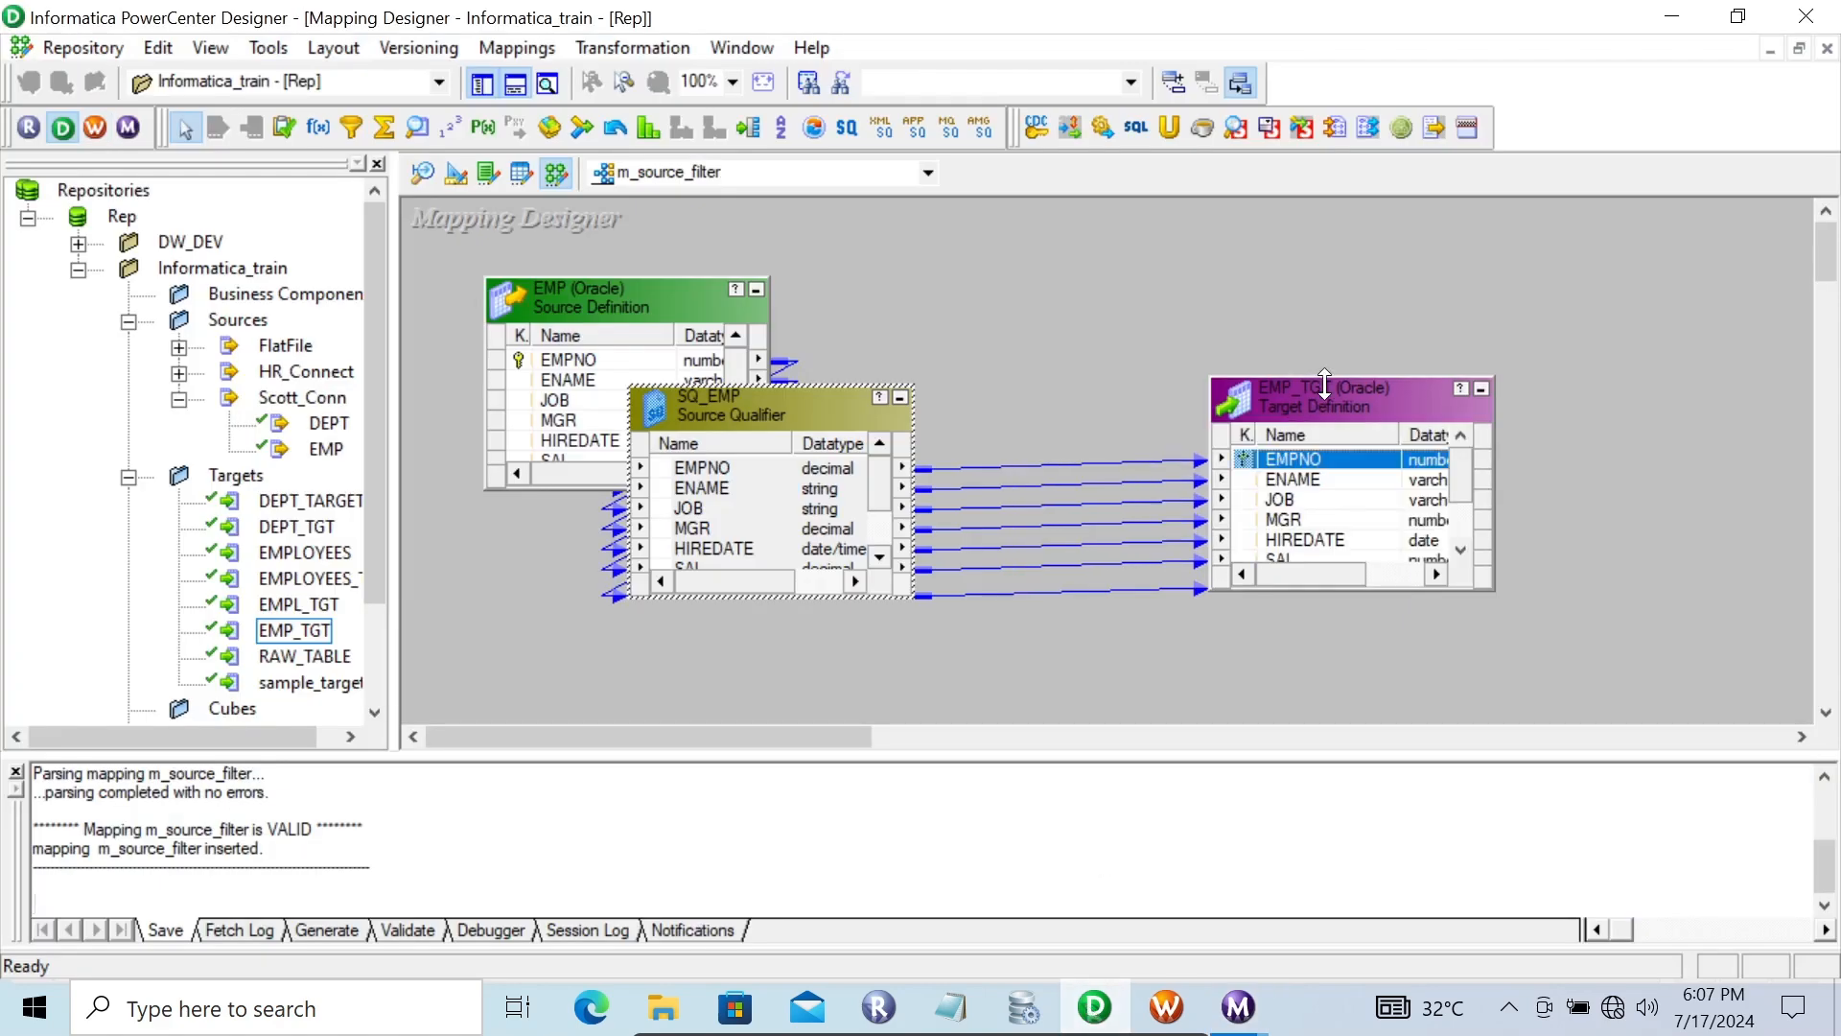
right_click(1315, 388)
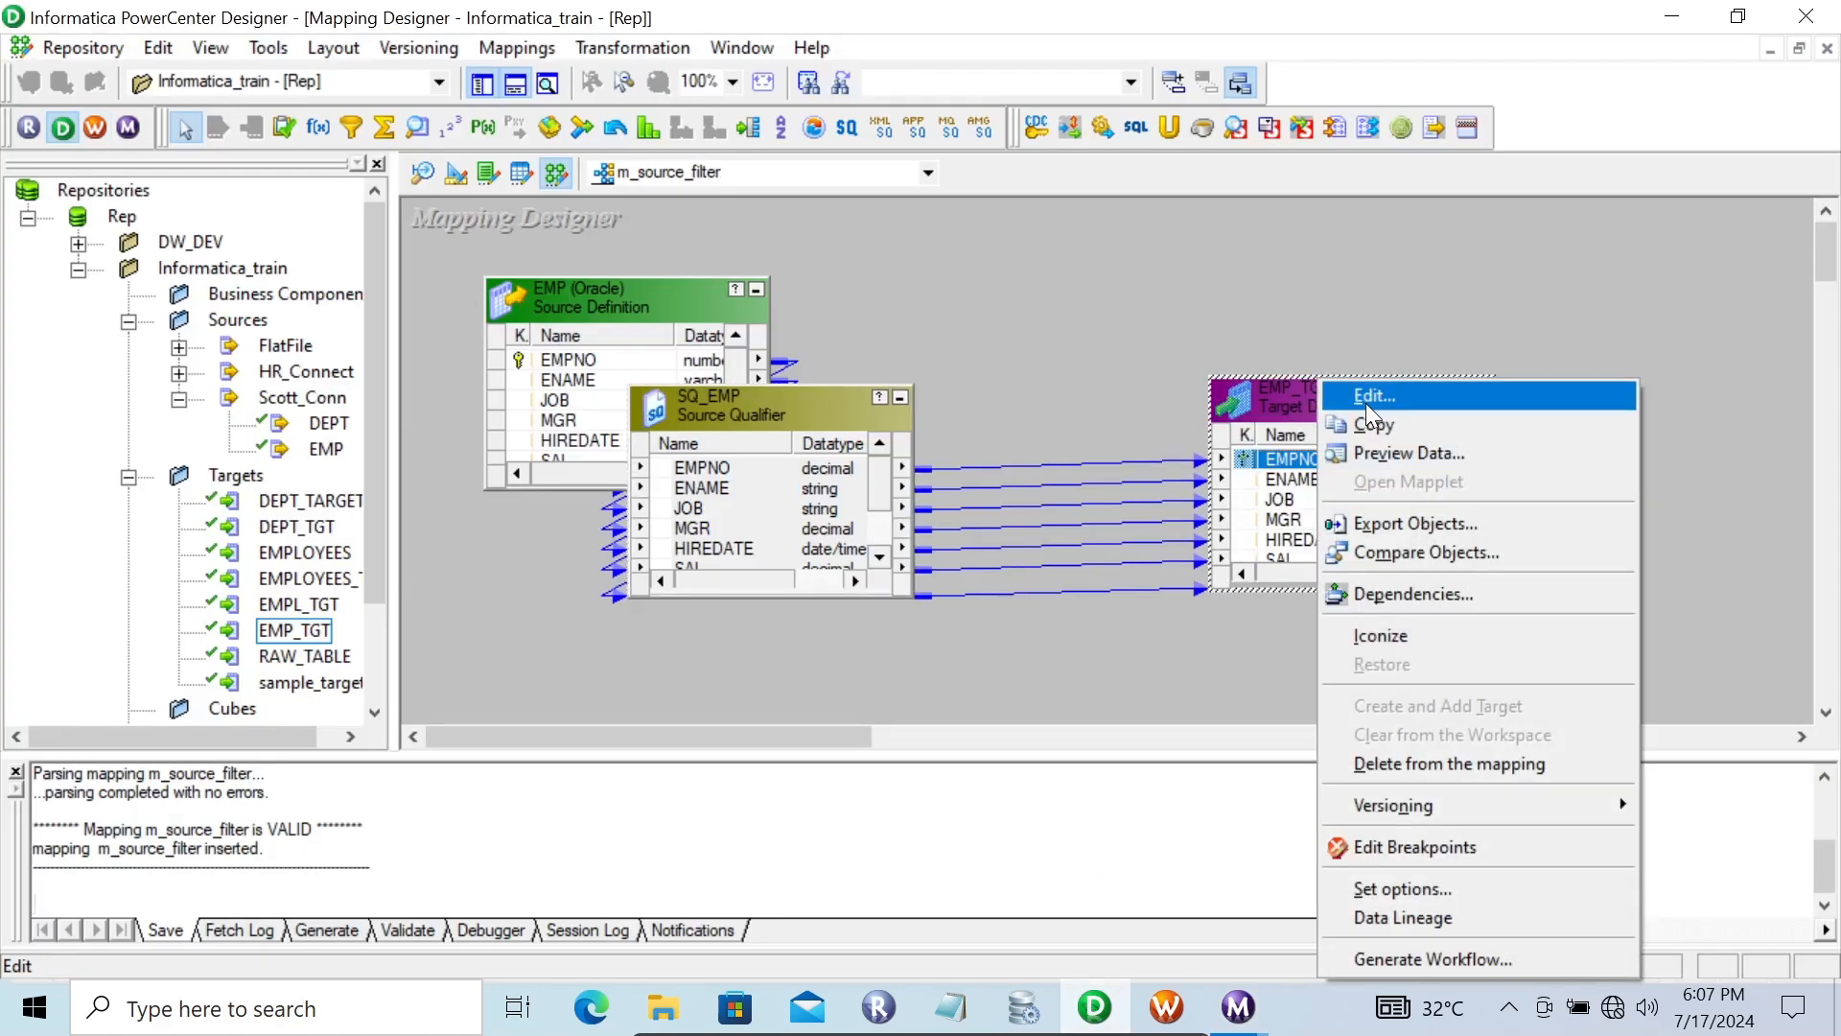
left_click(1379, 447)
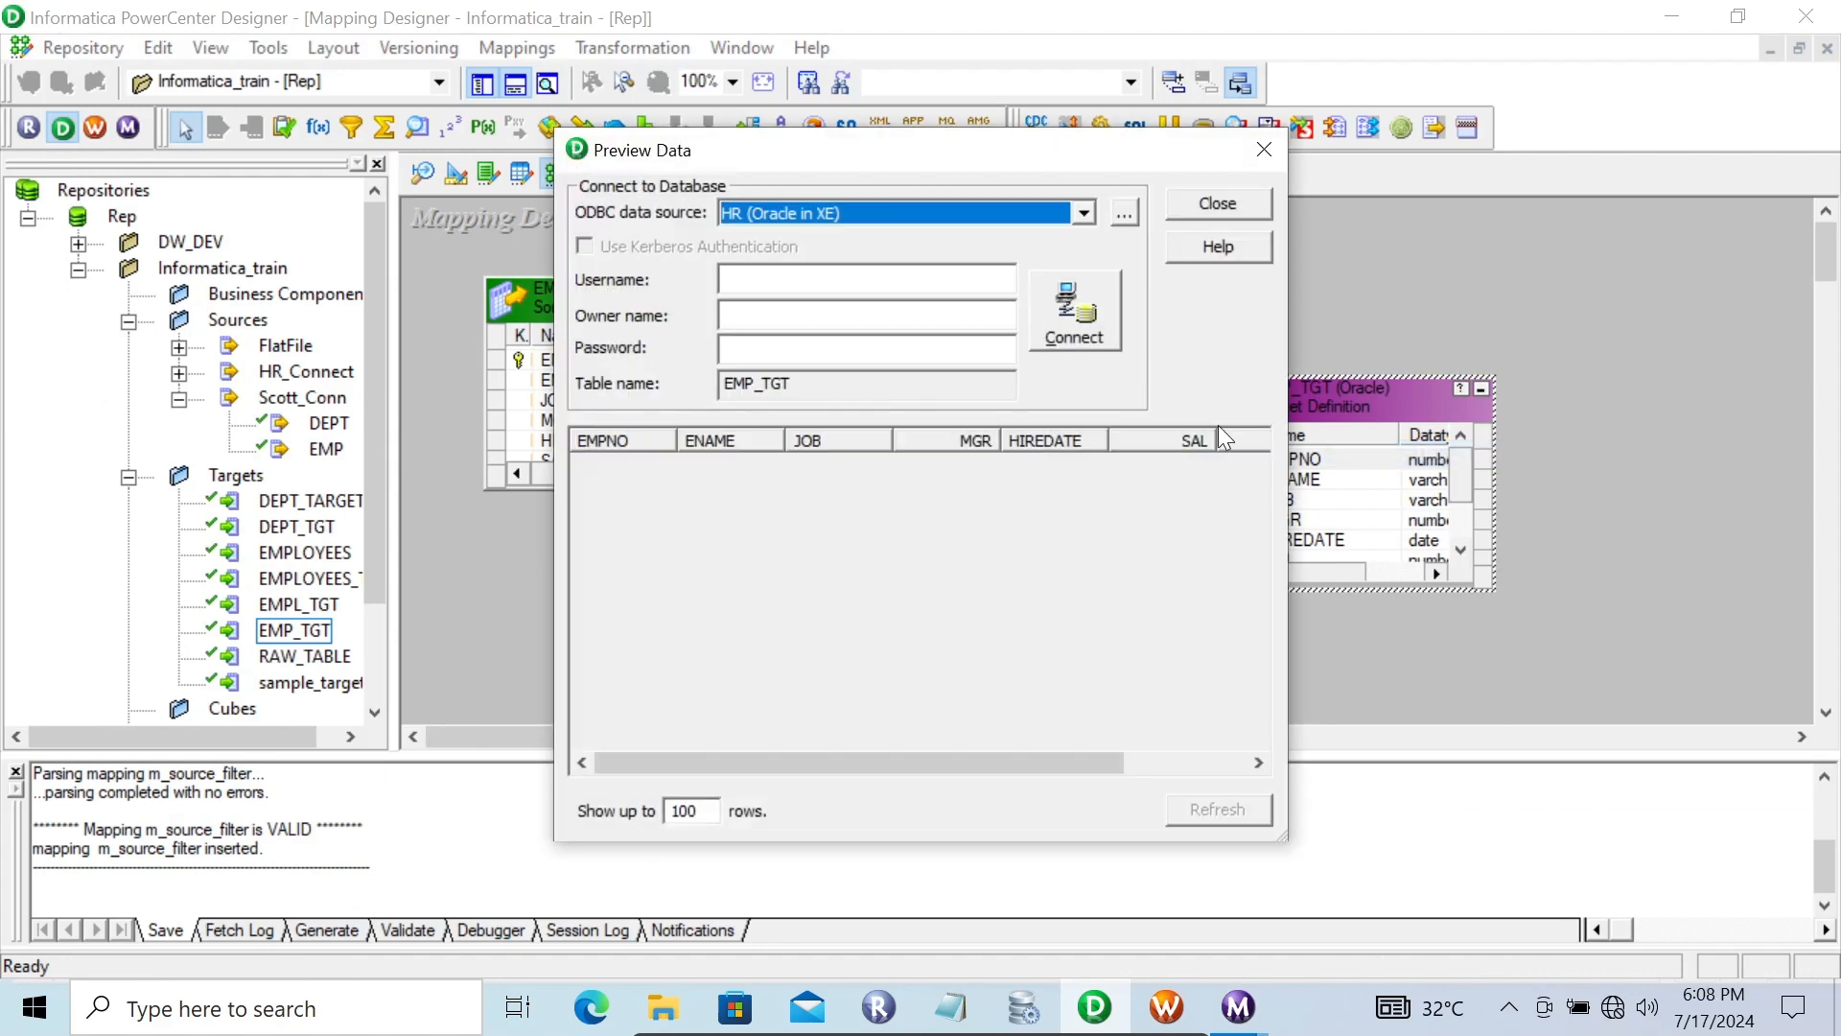
left_click(884, 211)
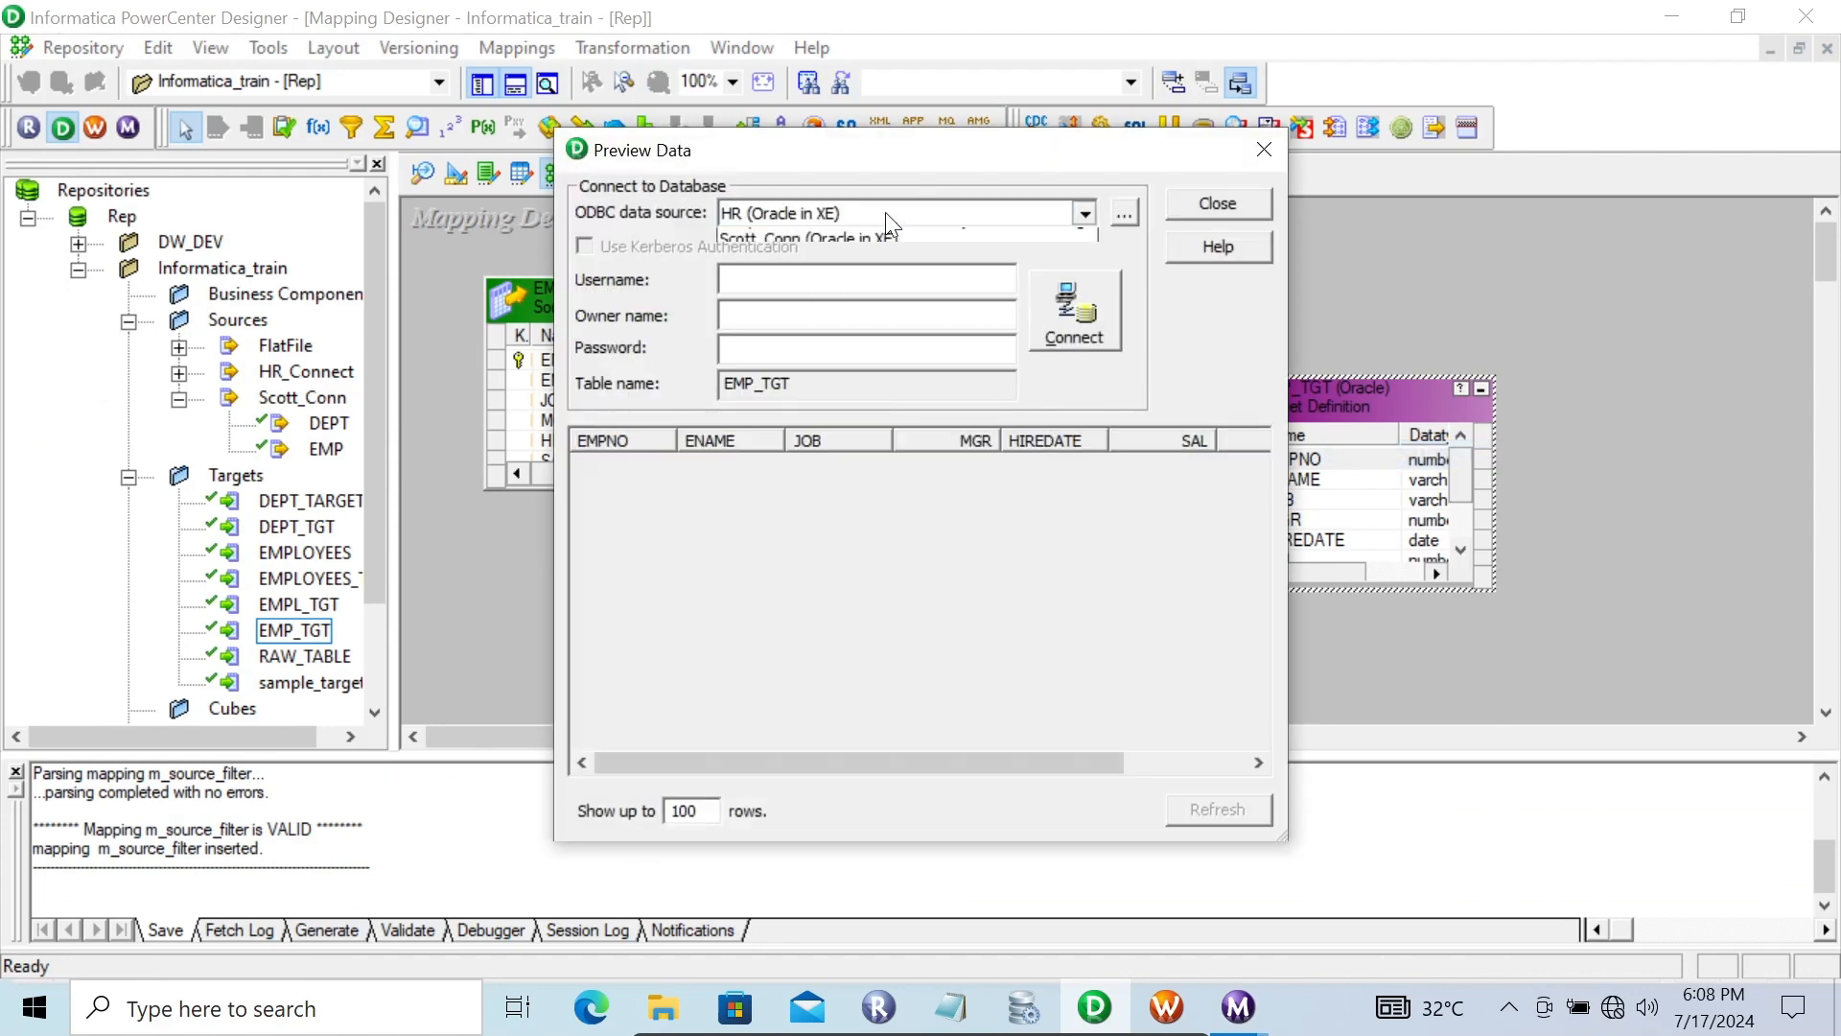
left_click(787, 293)
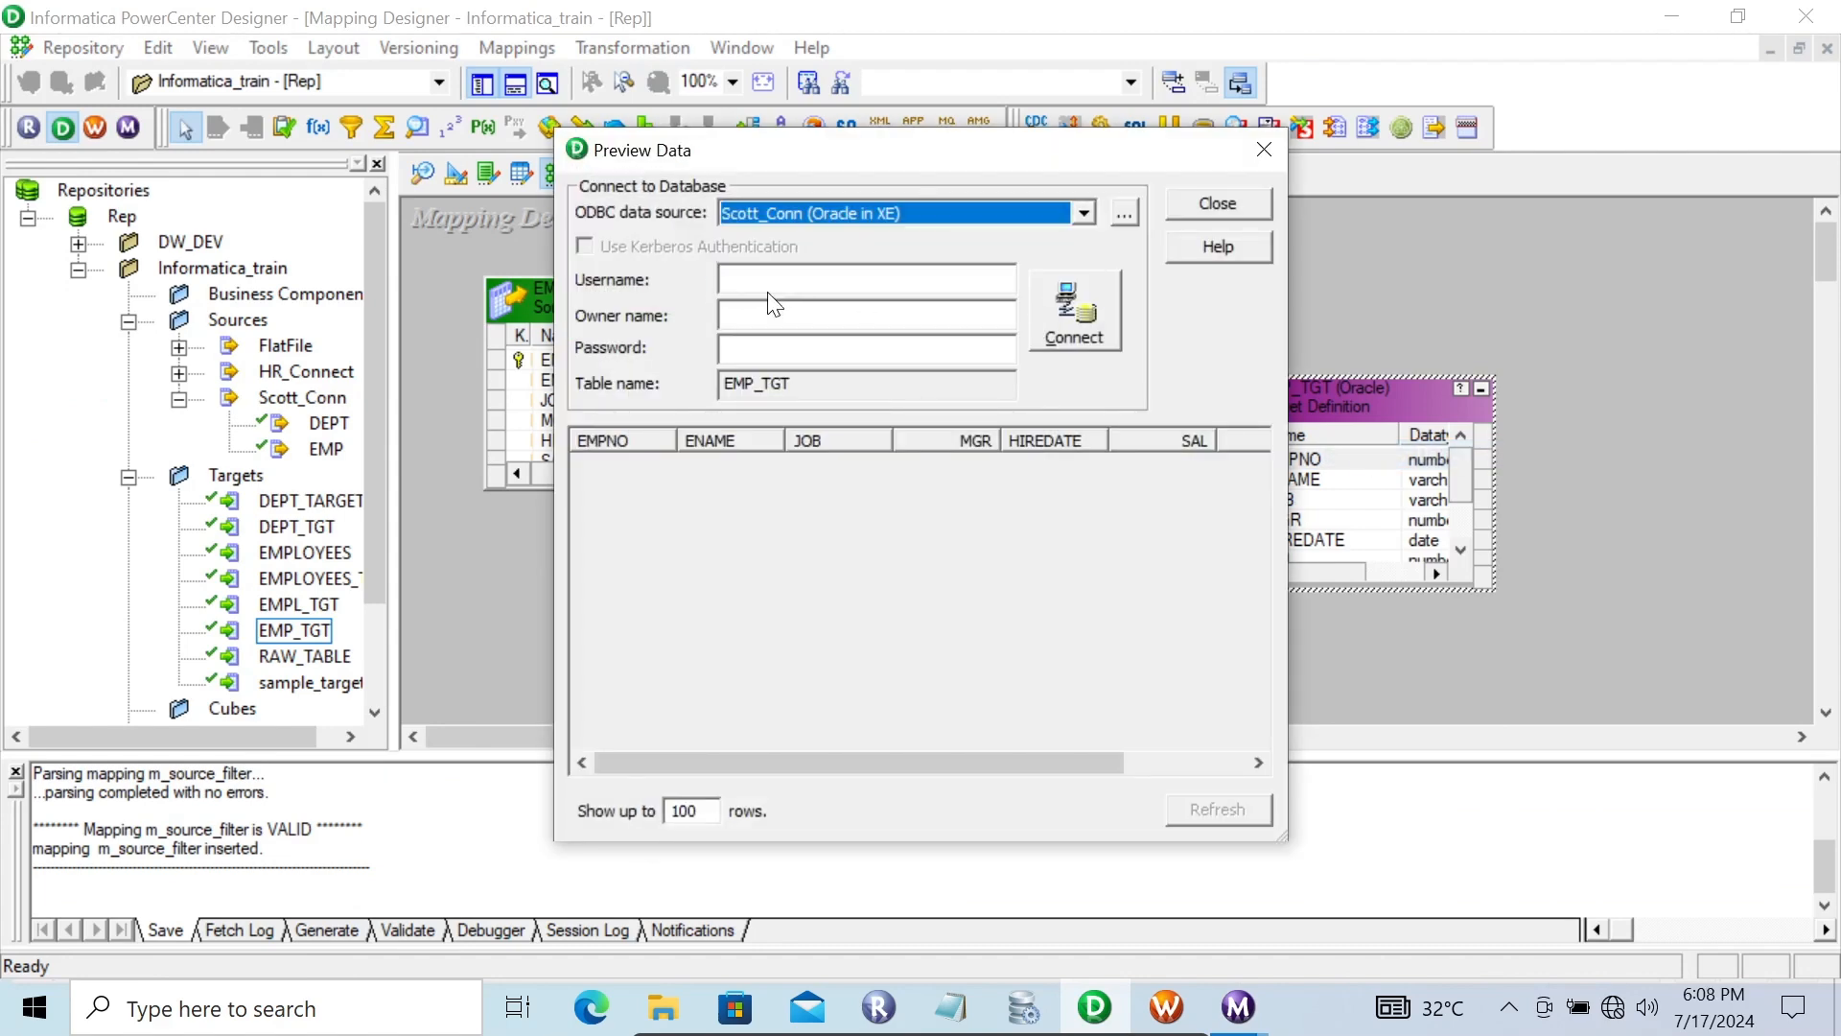
type("scott")
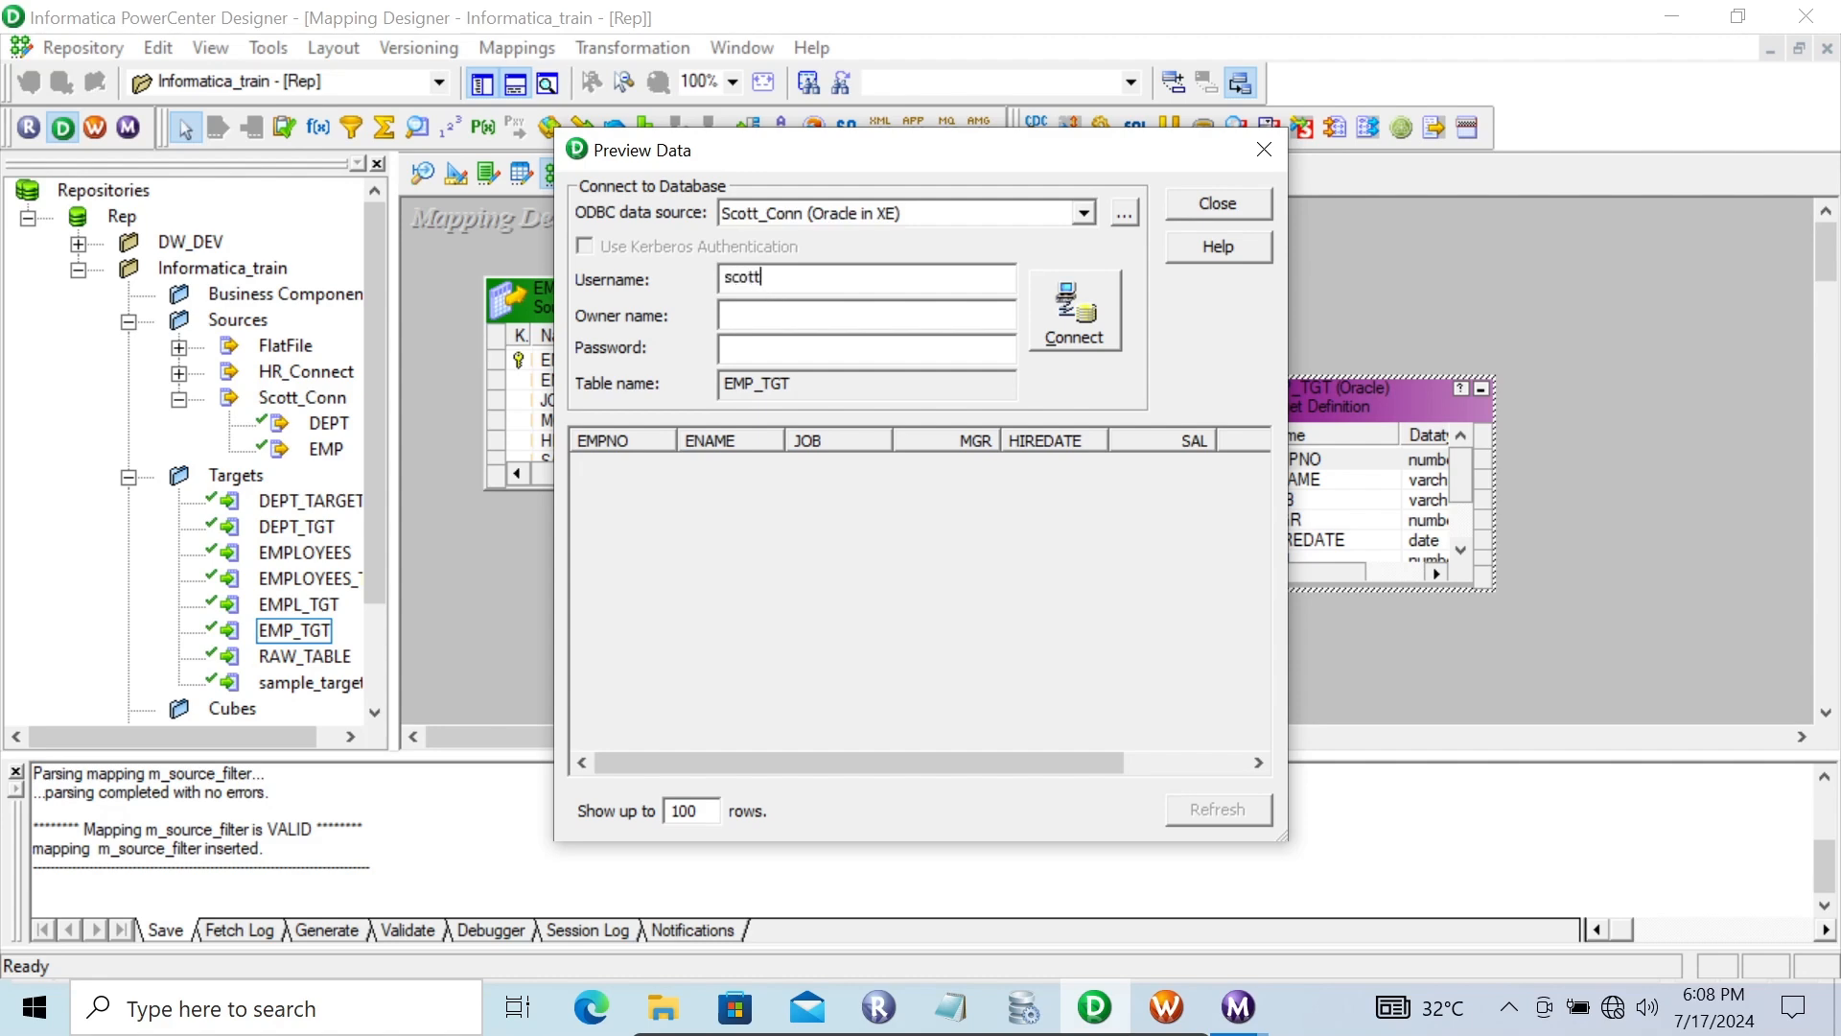
key("Tab")
type("*****")
key("Return")
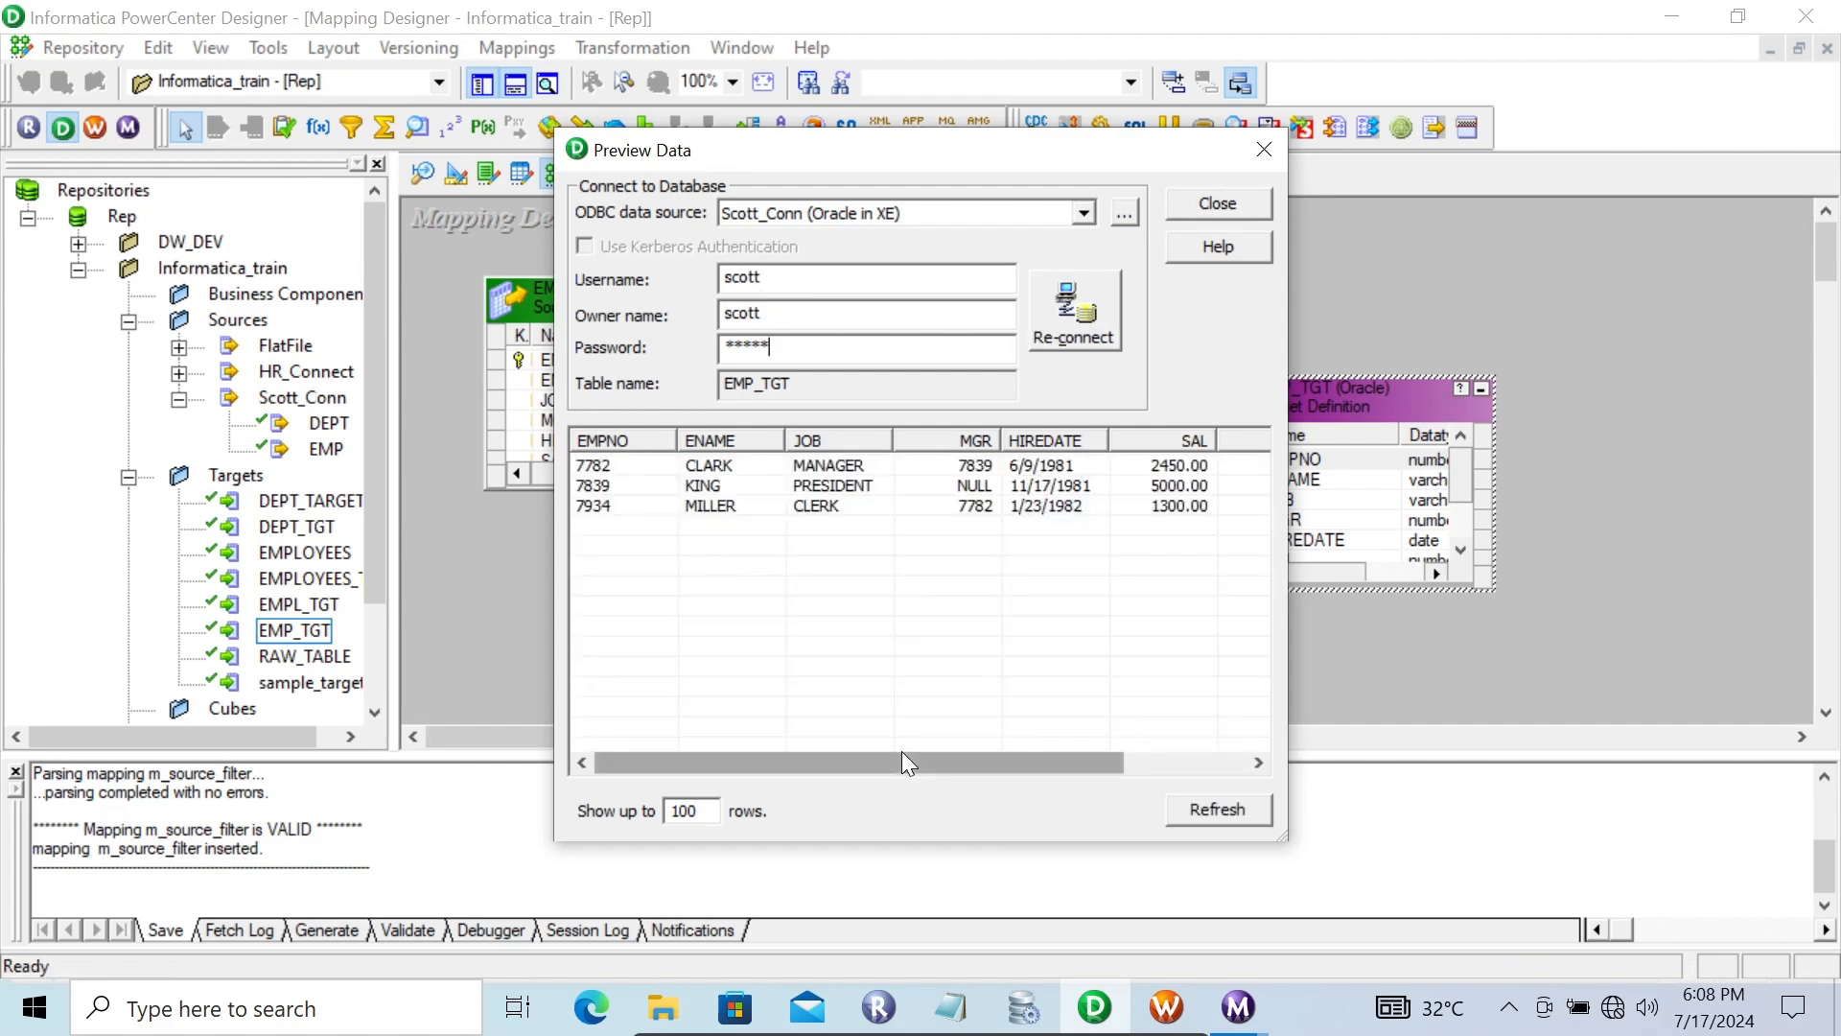
left_click_drag(888, 760, 1165, 791)
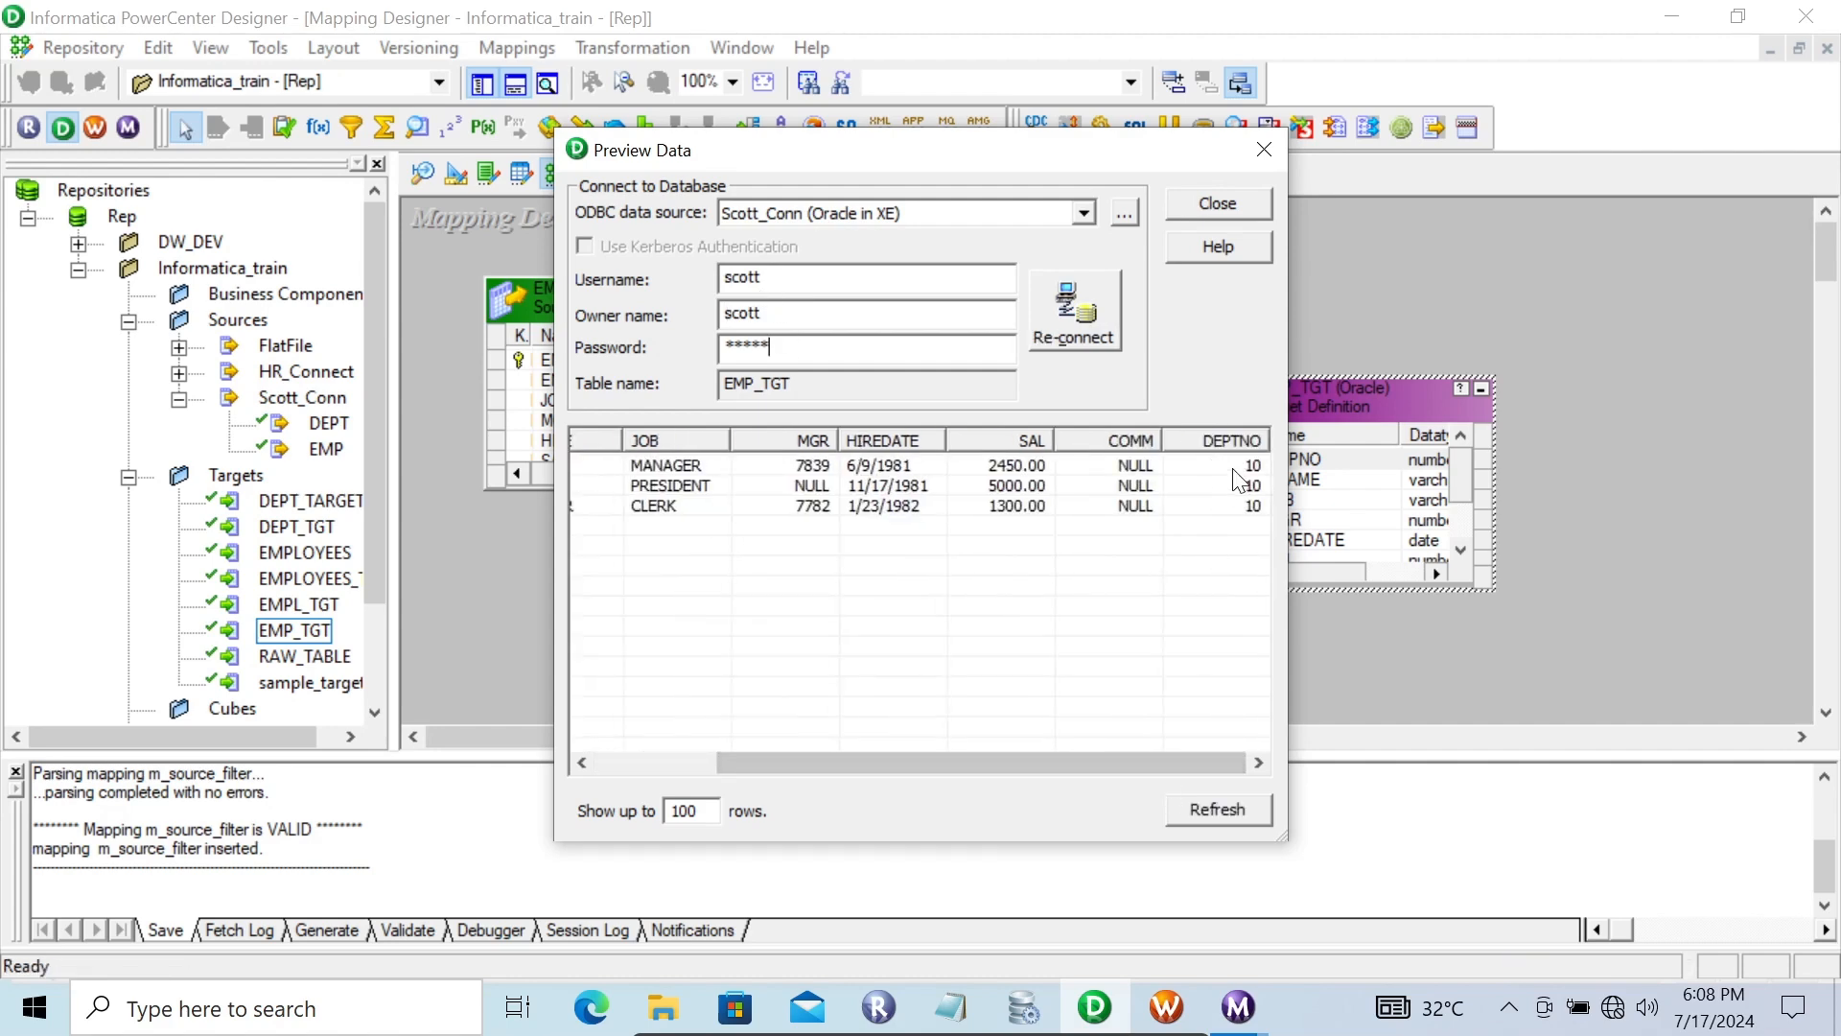
left_click(1223, 204)
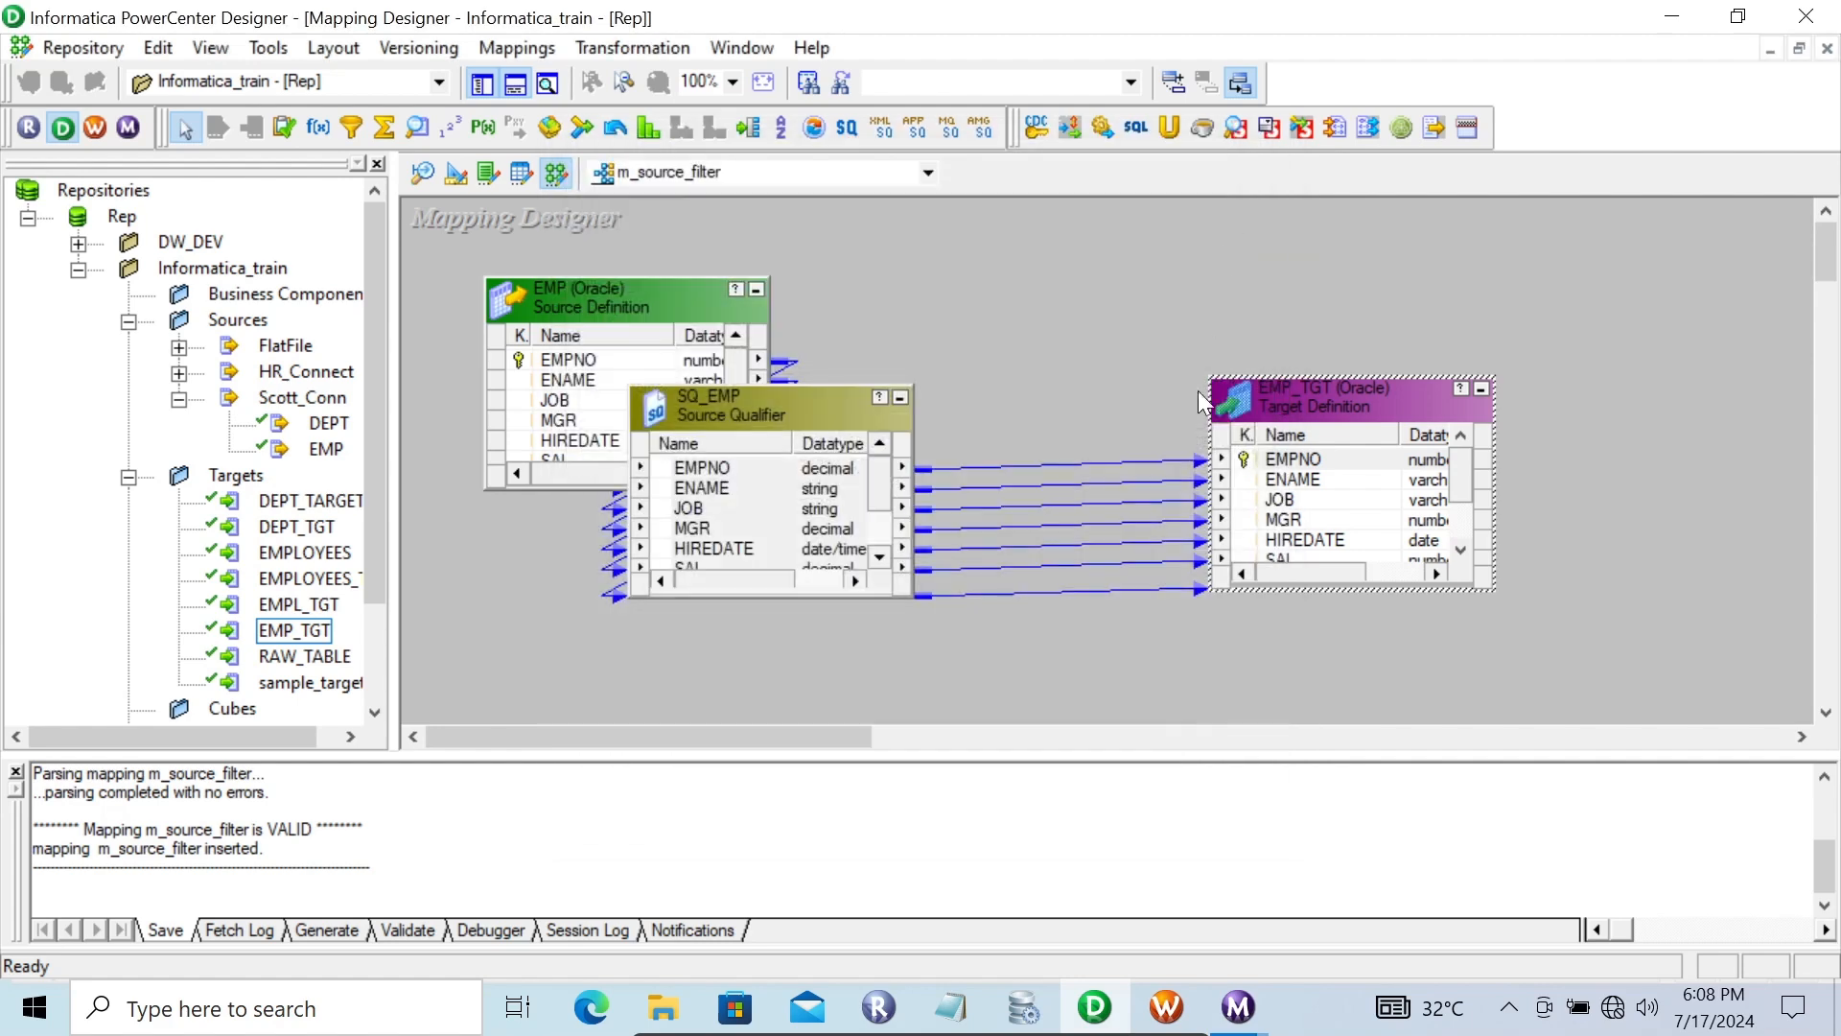
Preview the EMP source table data through Scott_Conn, entering the database password
right_click(765, 401)
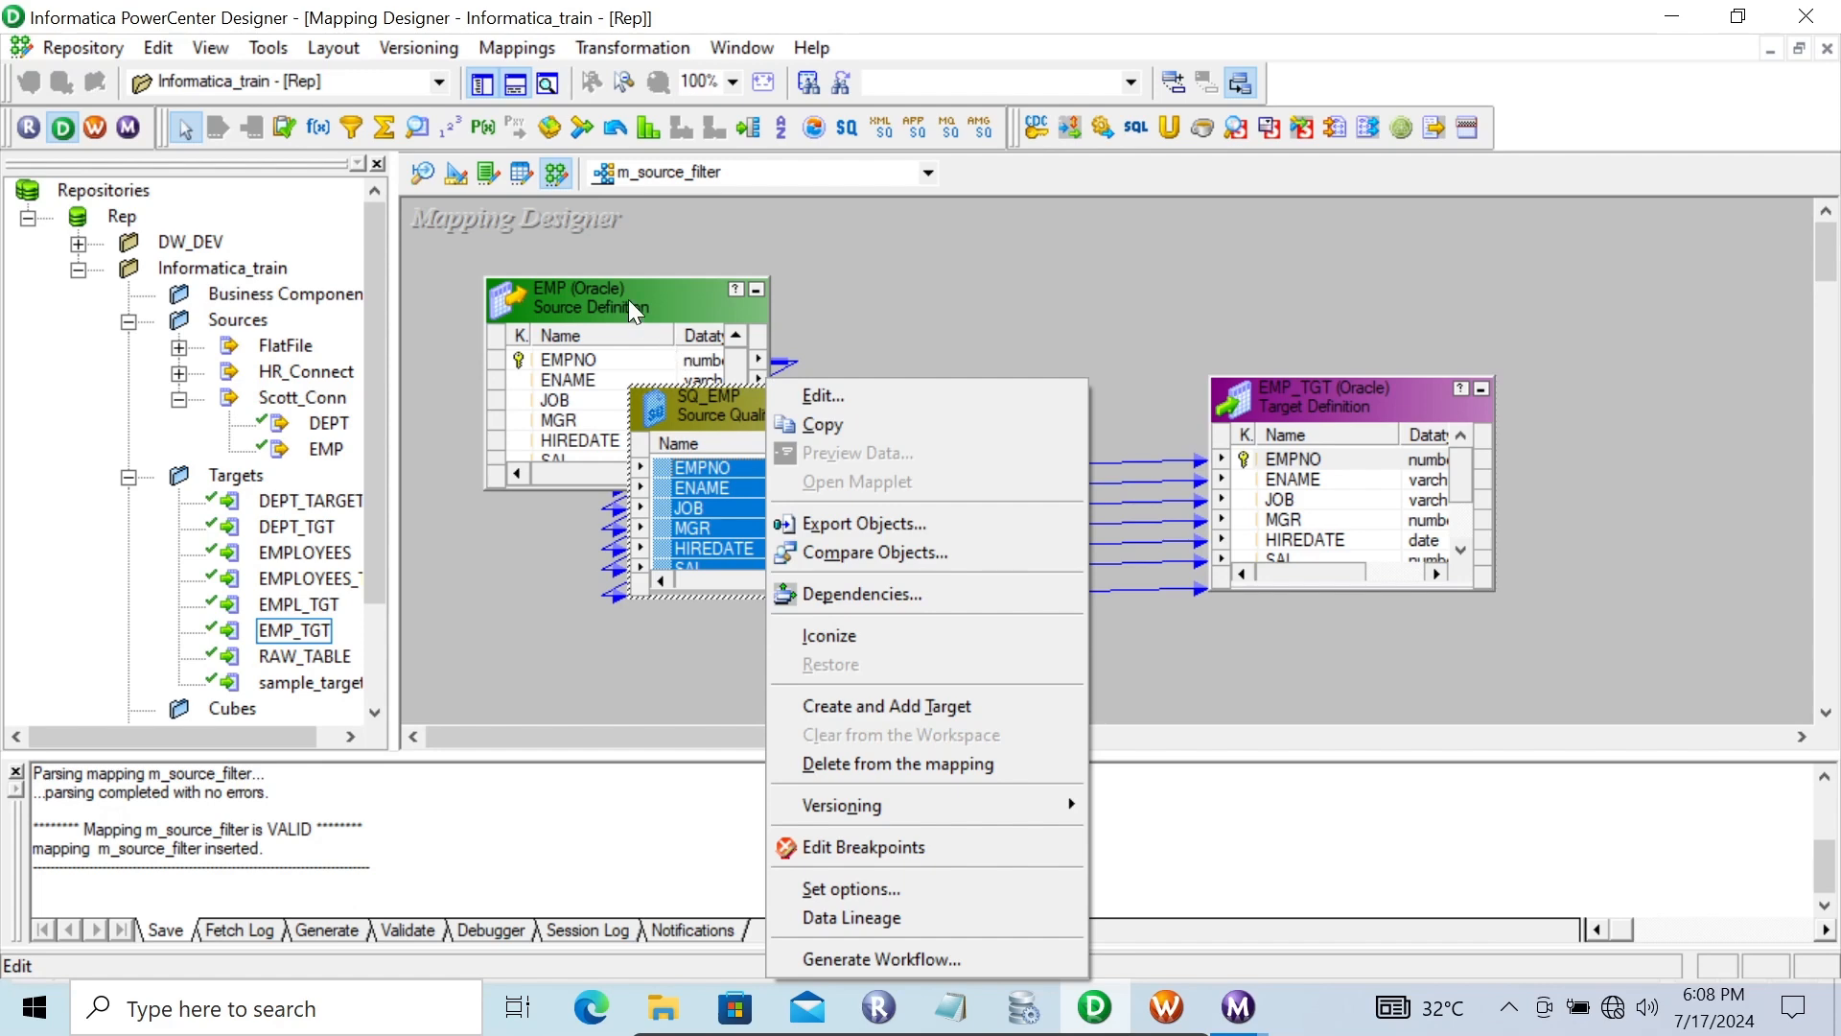
left_click(625, 295)
right_click(625, 295)
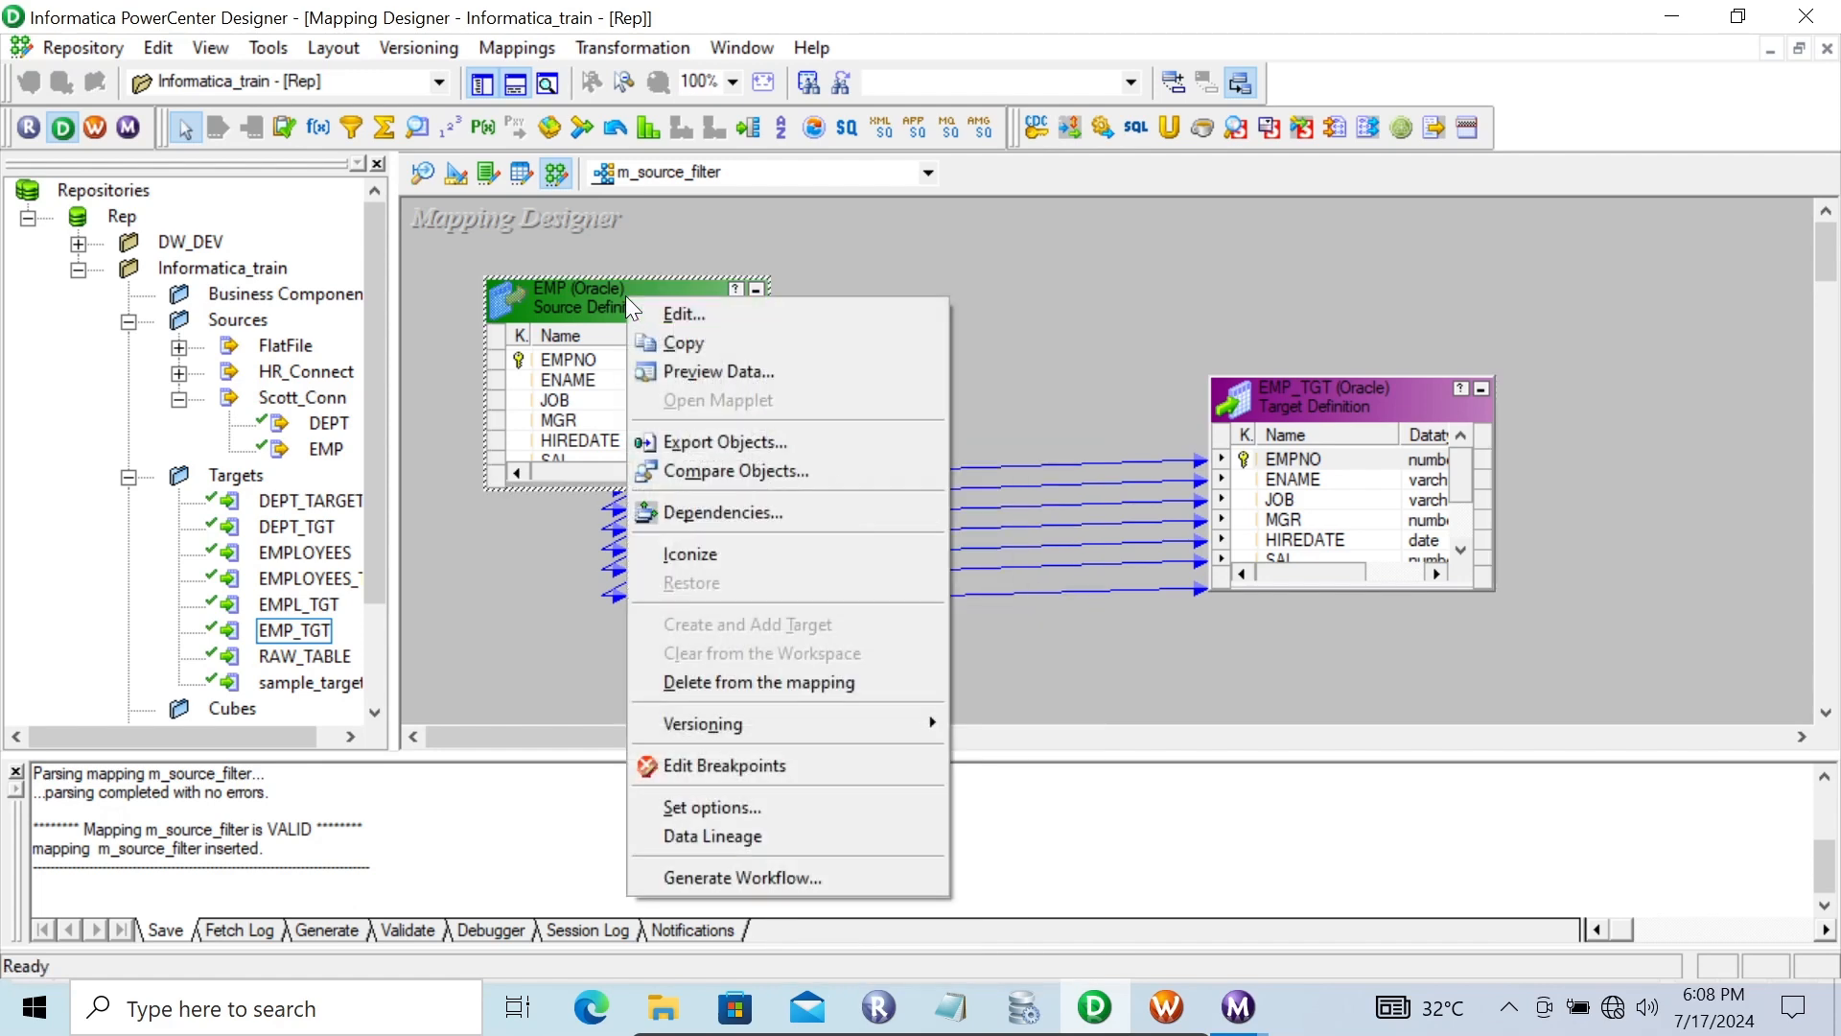
left_click(682, 376)
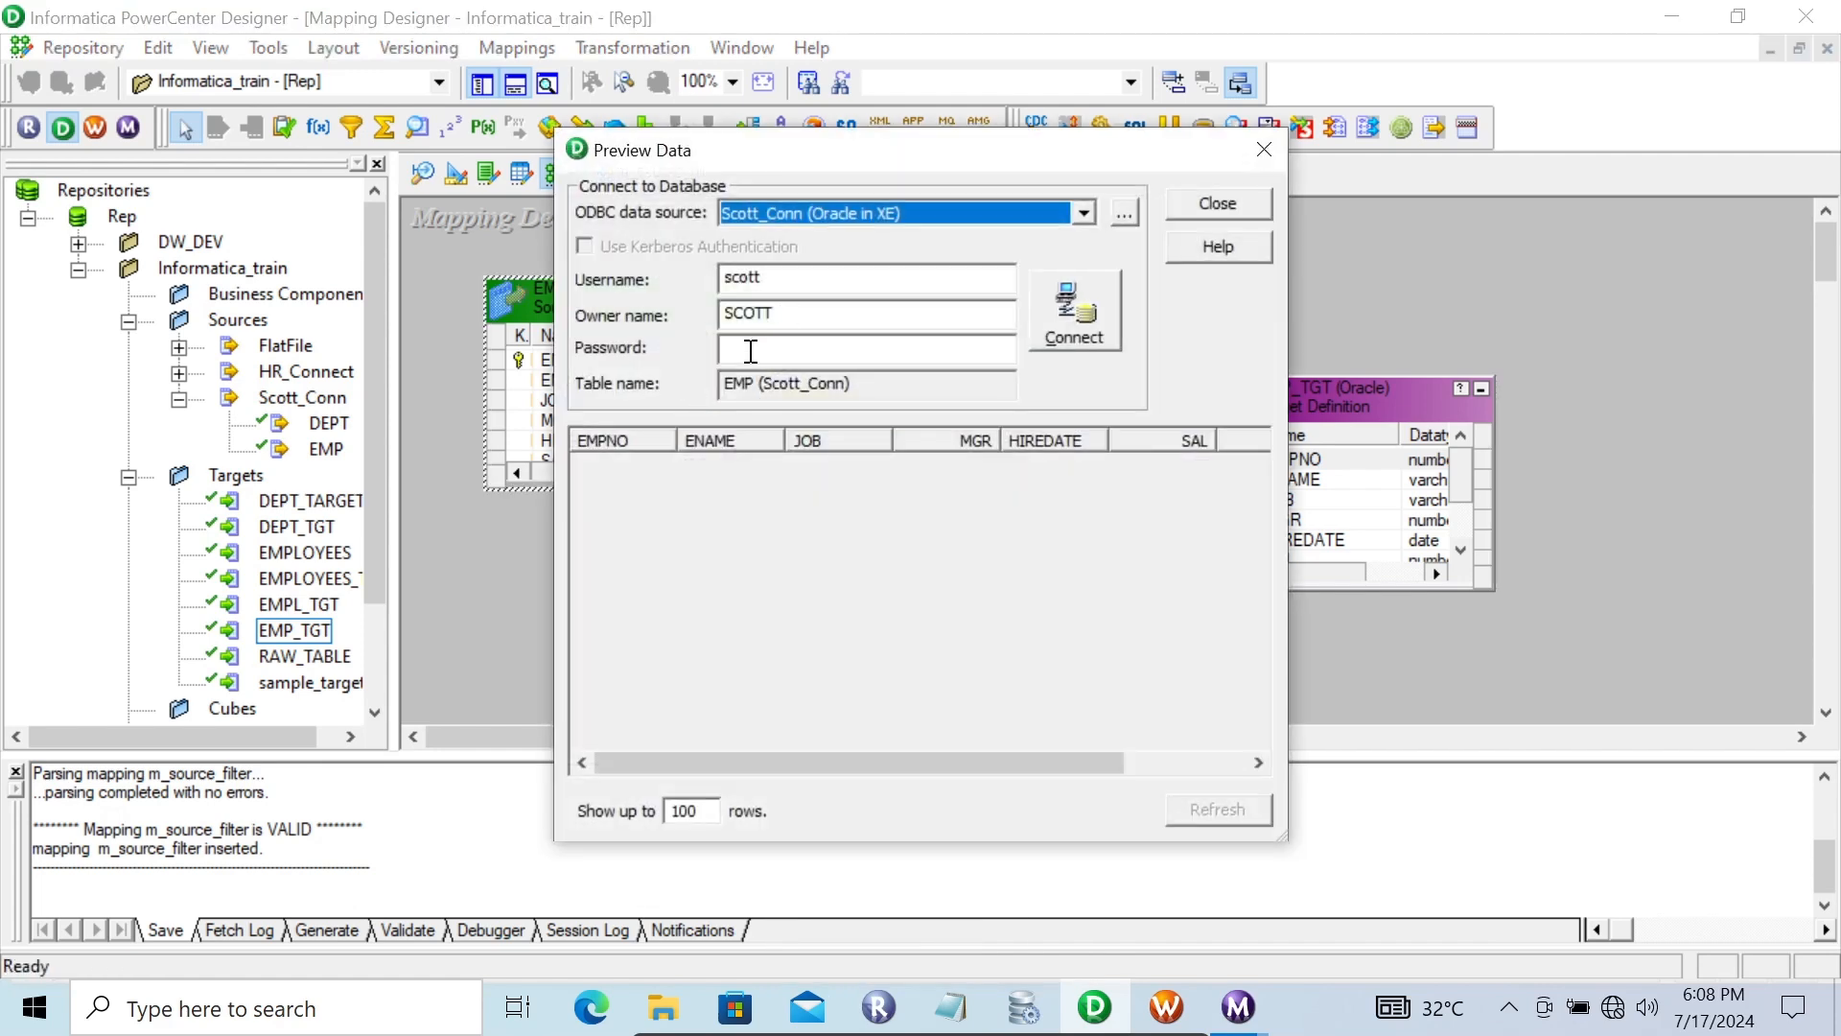
left_click(751, 351)
type("tiger")
key("Return")
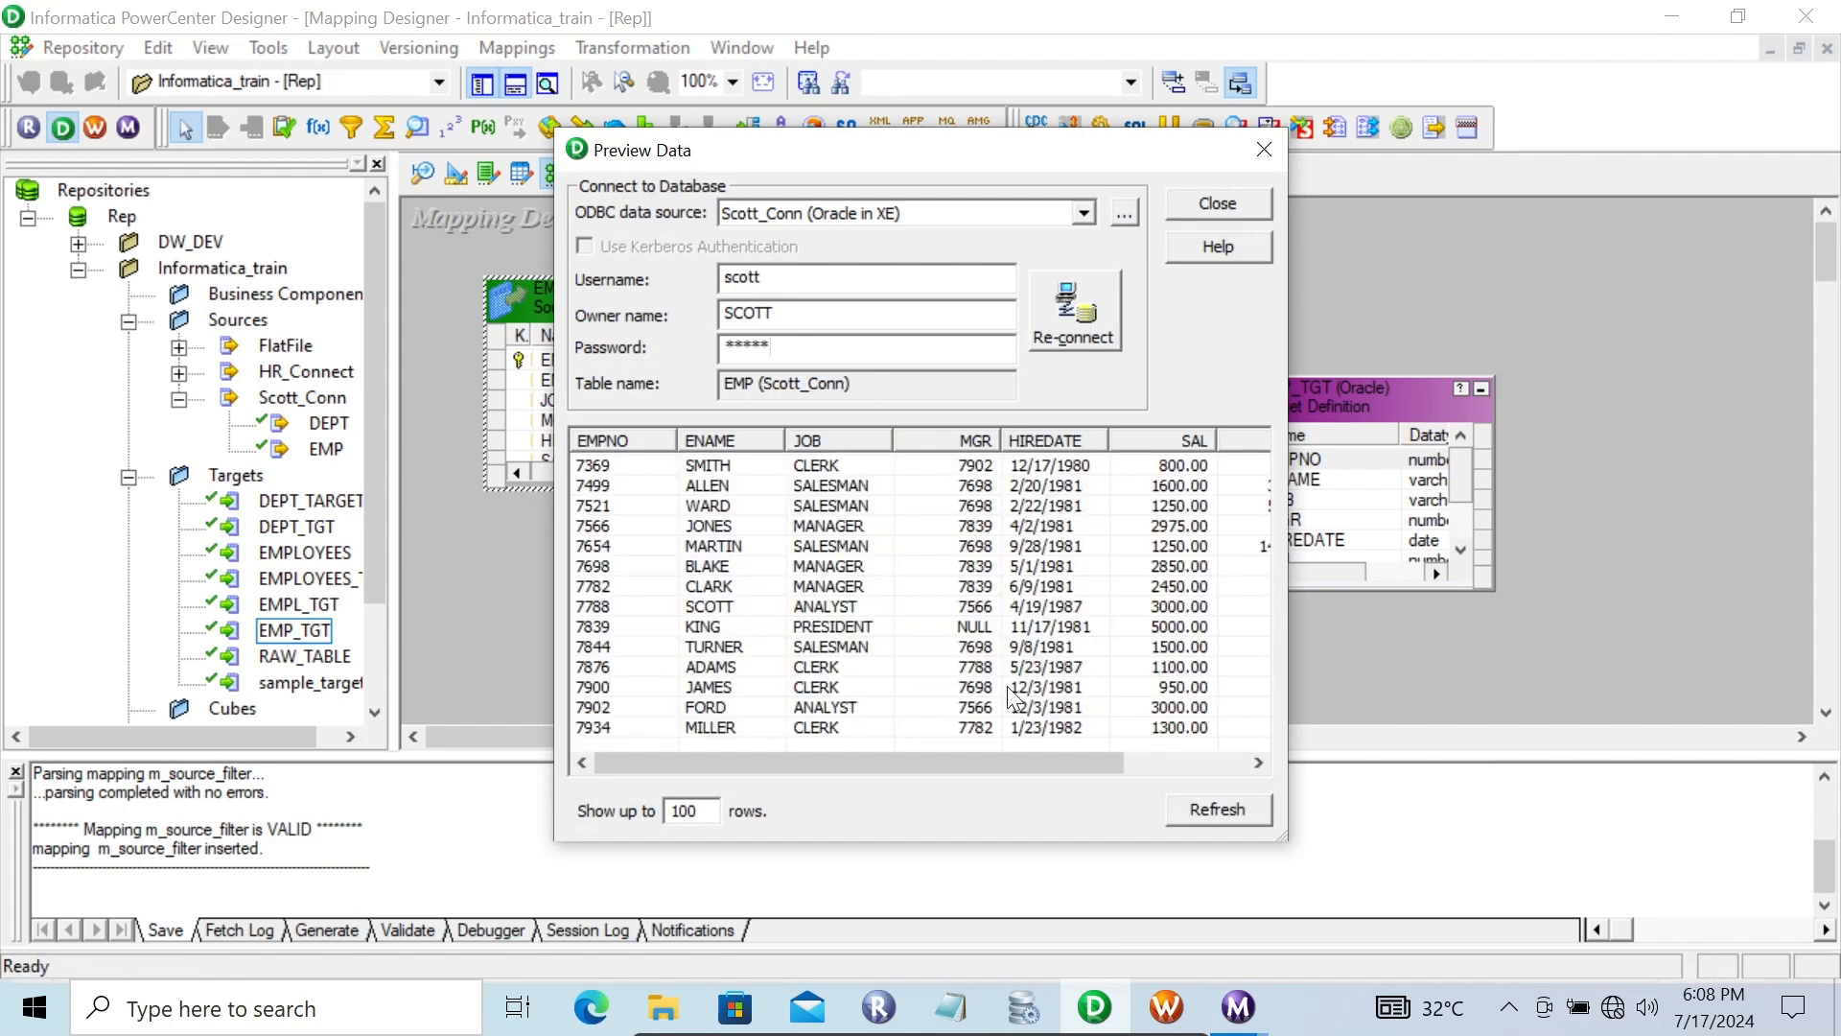
left_click_drag(923, 757, 1172, 774)
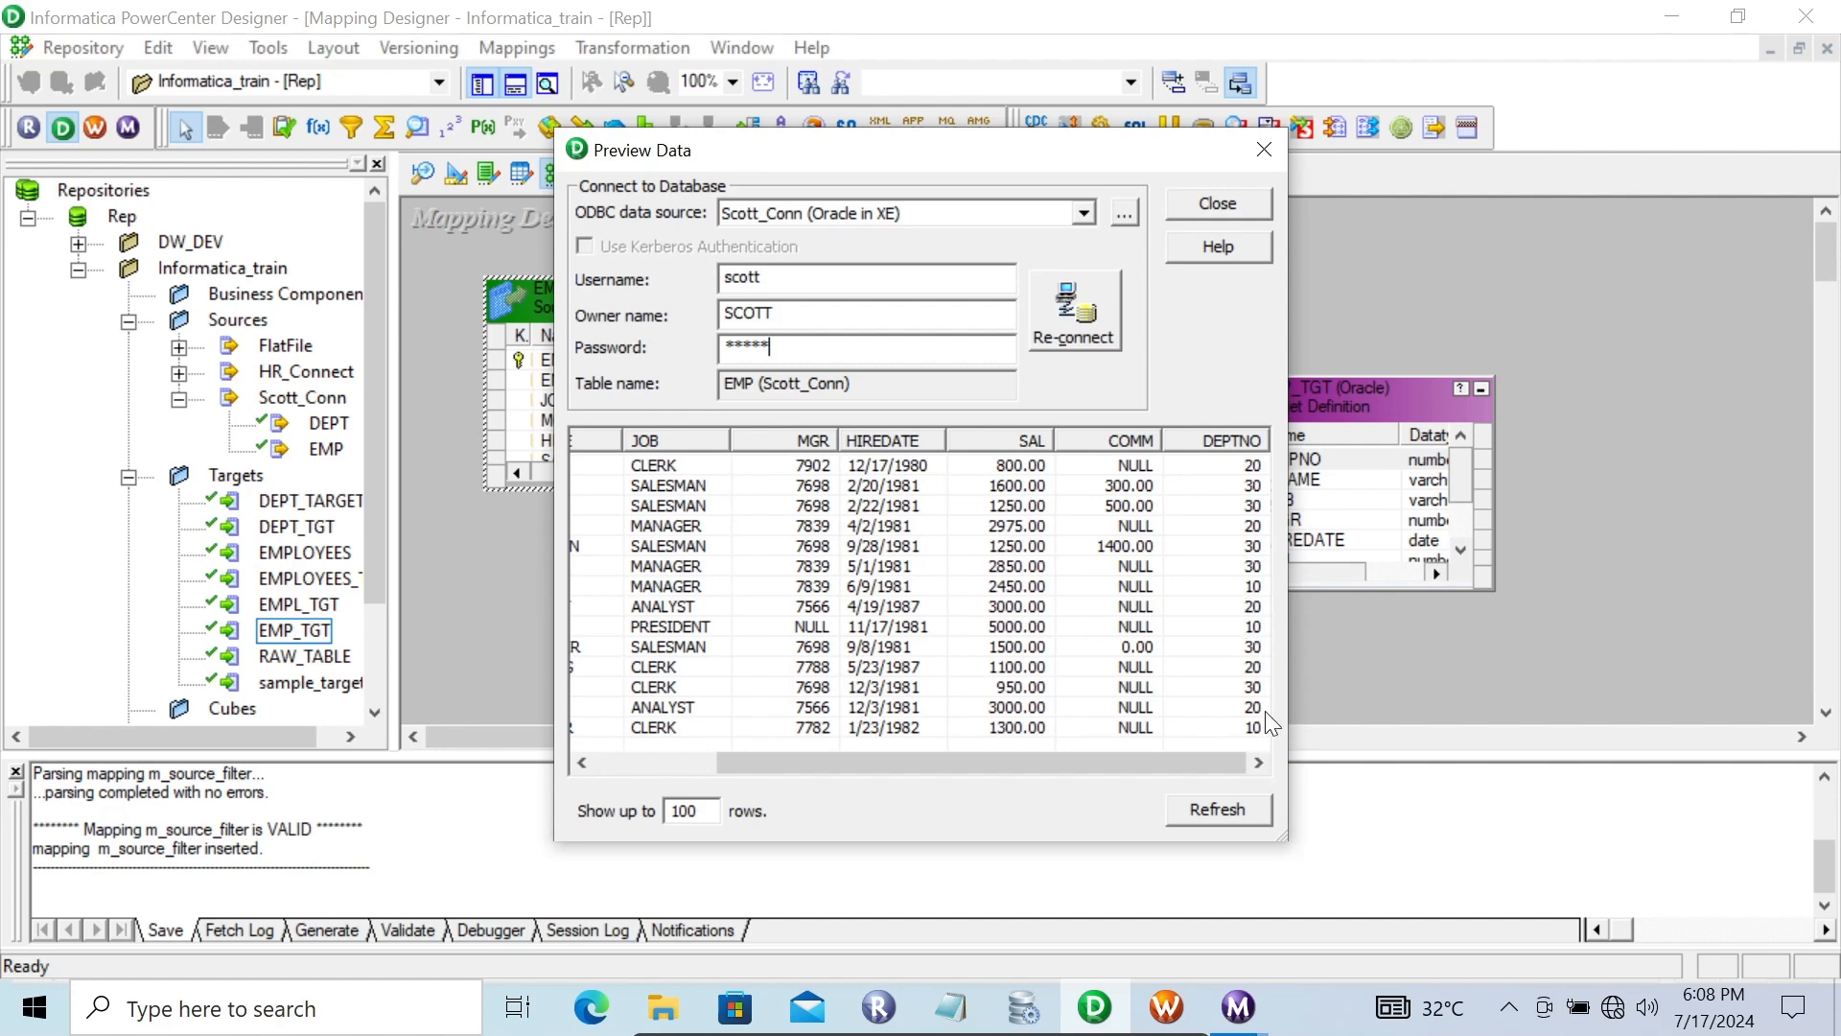
left_click(1229, 211)
Close the data preview and open the SQ_EMP Source Qualifier properties to review its source filter, then cancel
right_click(803, 401)
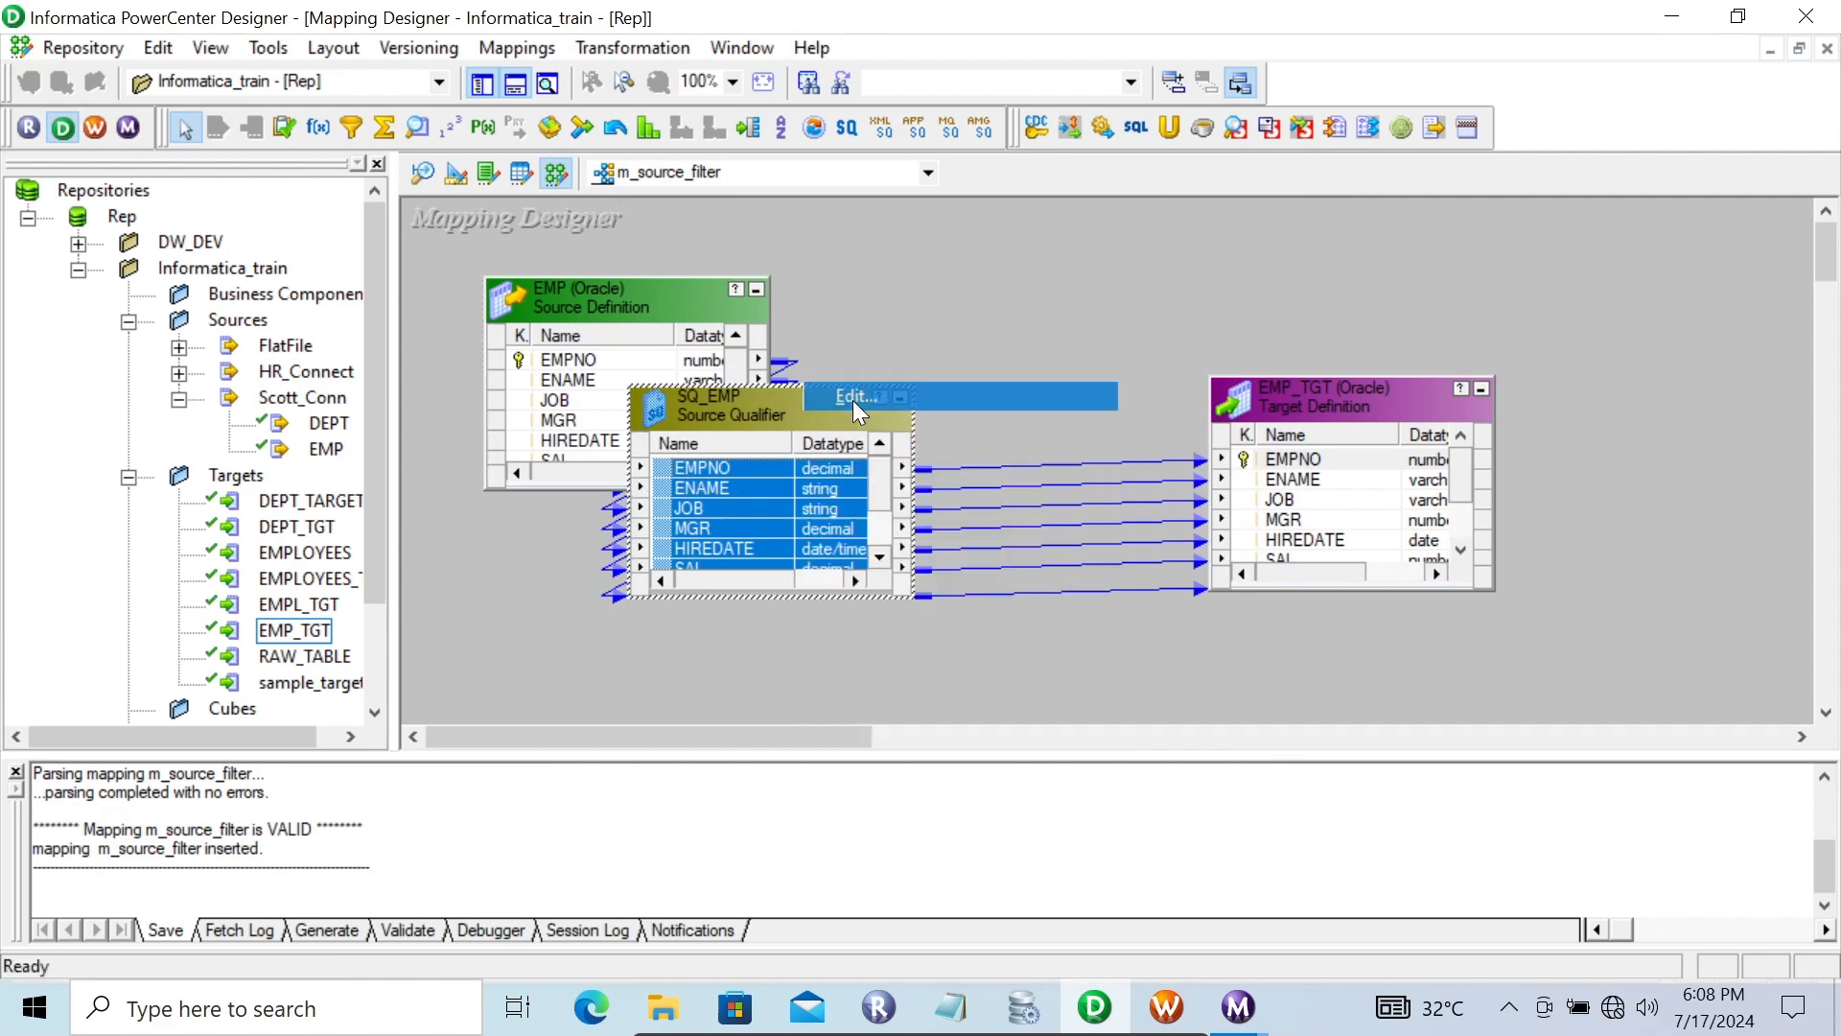
left_click(853, 400)
left_click(768, 309)
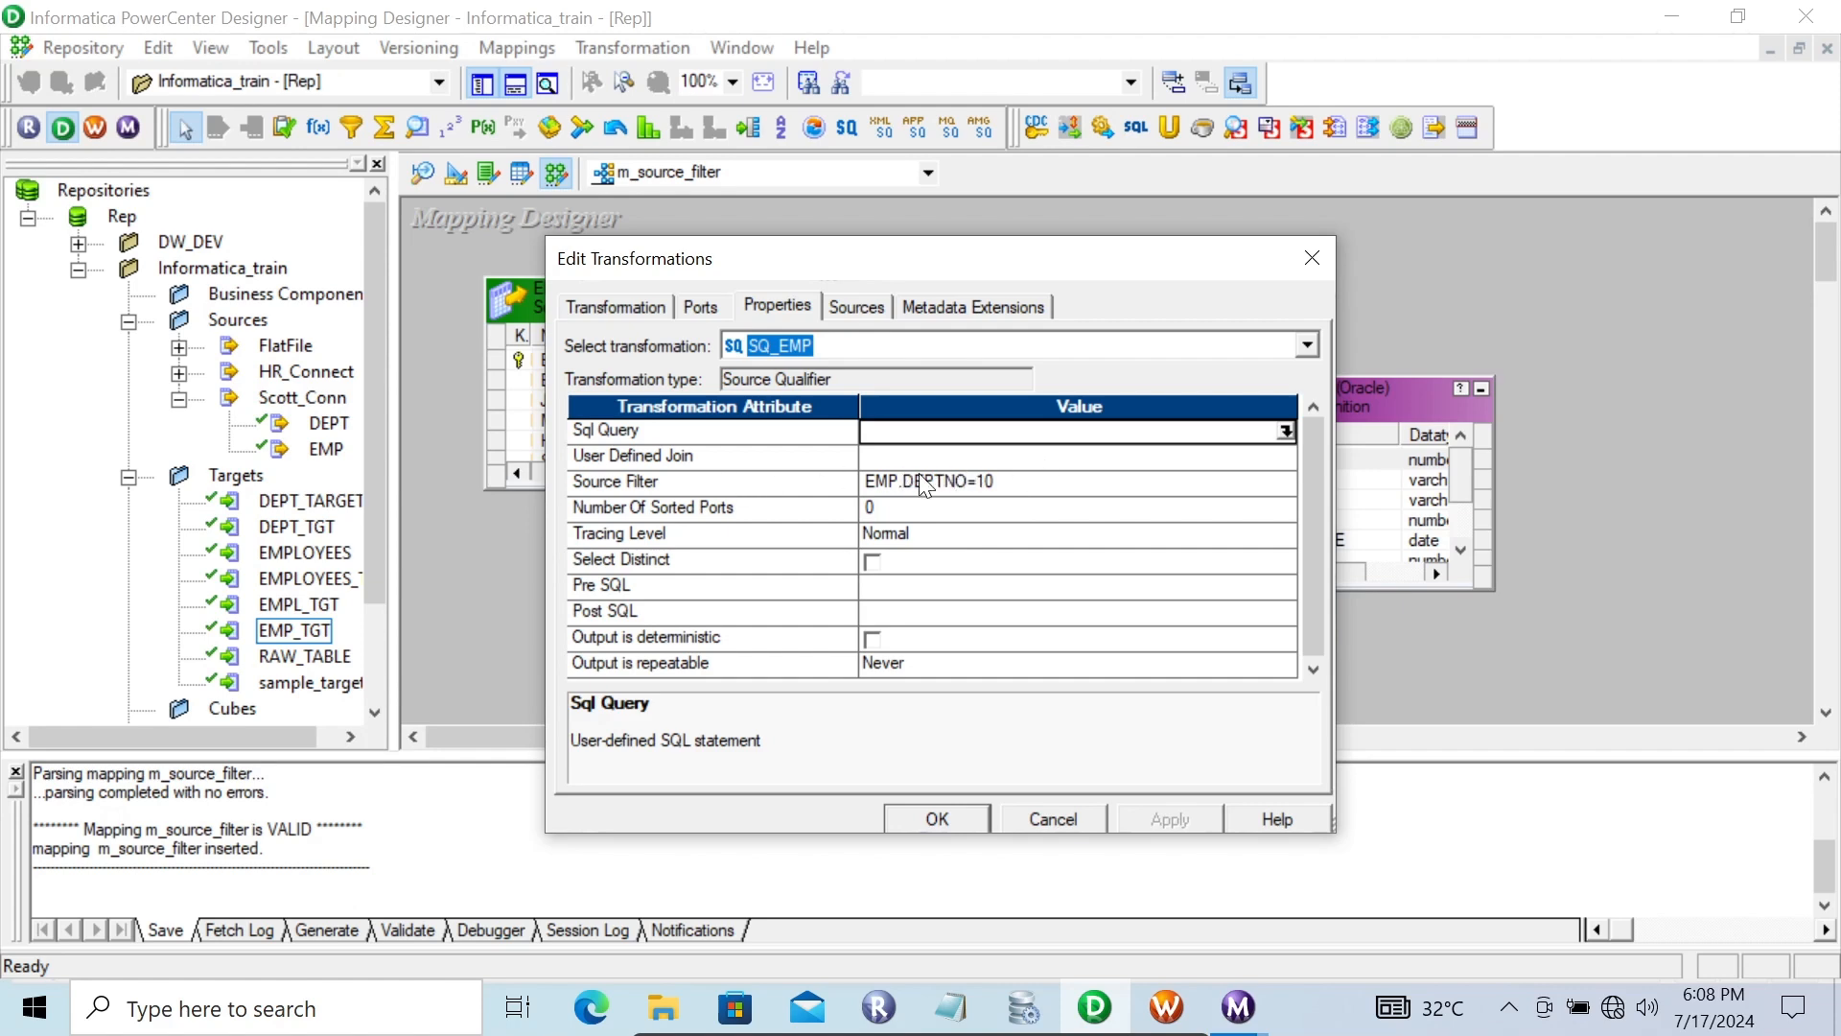
left_click(1037, 808)
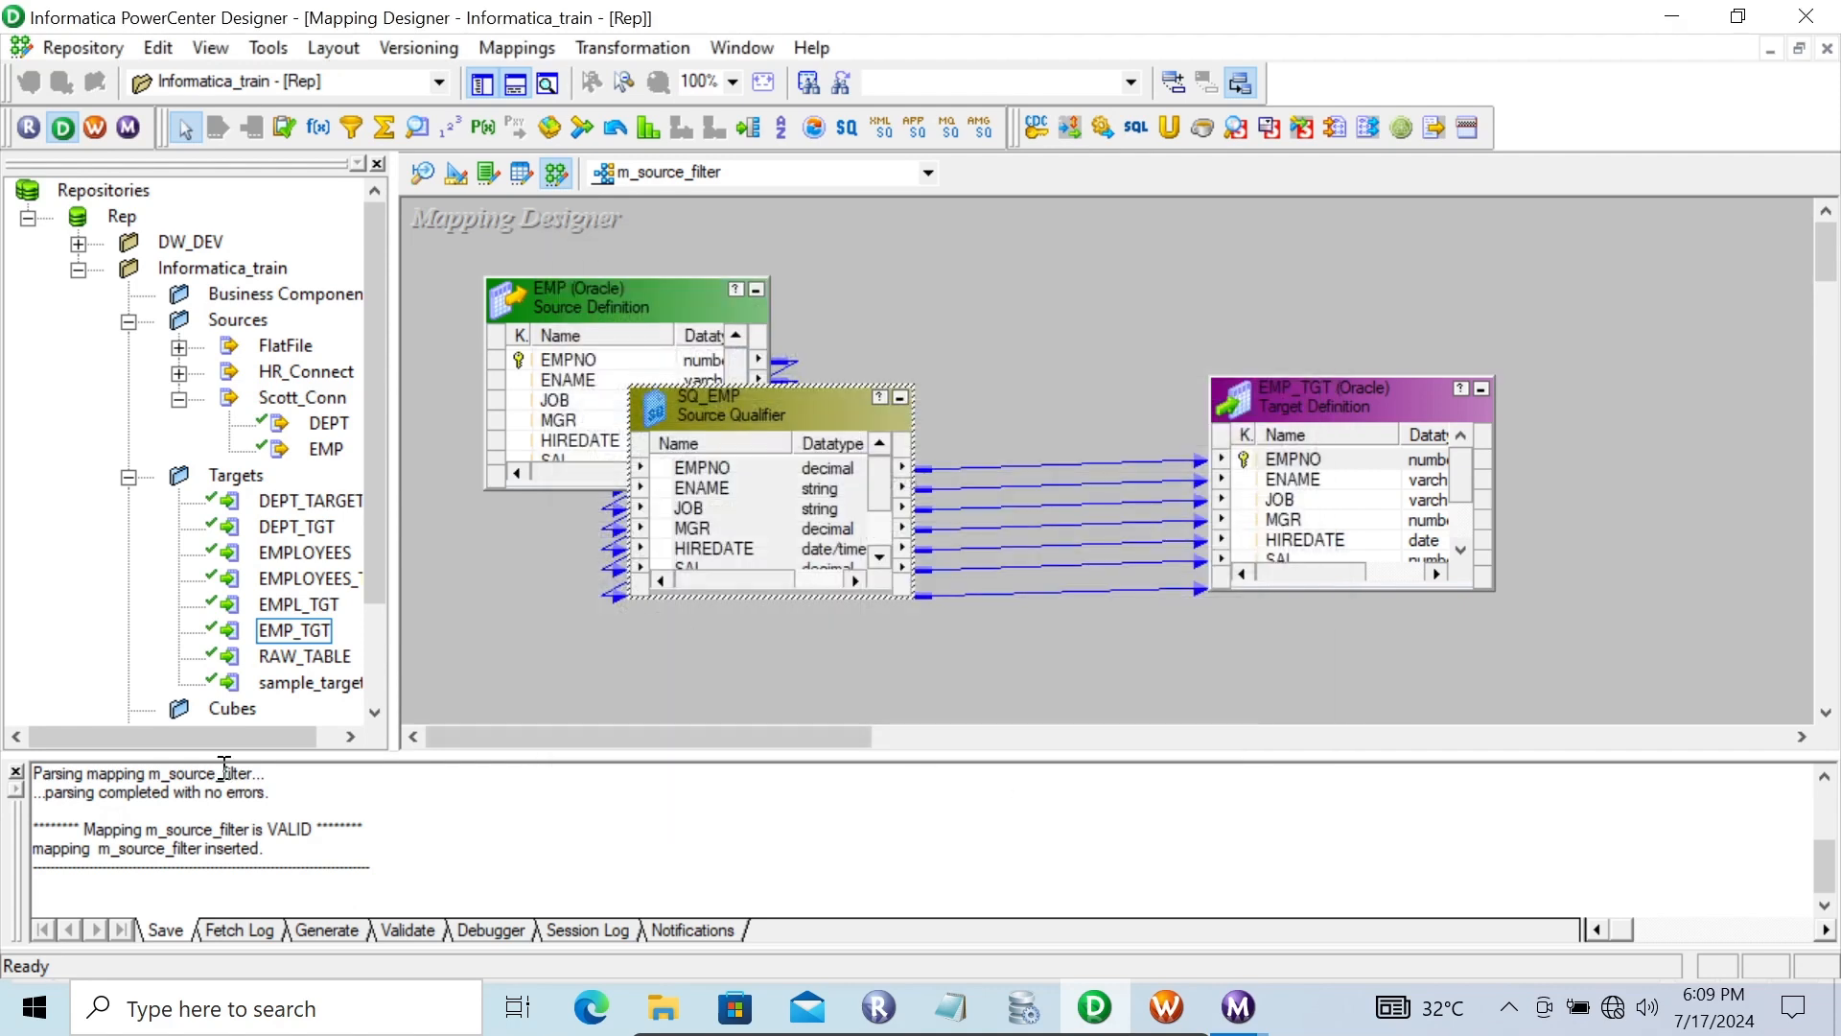
Add the Dept_Flat_File flat-file source definition from the FlatFile folder into the mapping
left_click(15, 772)
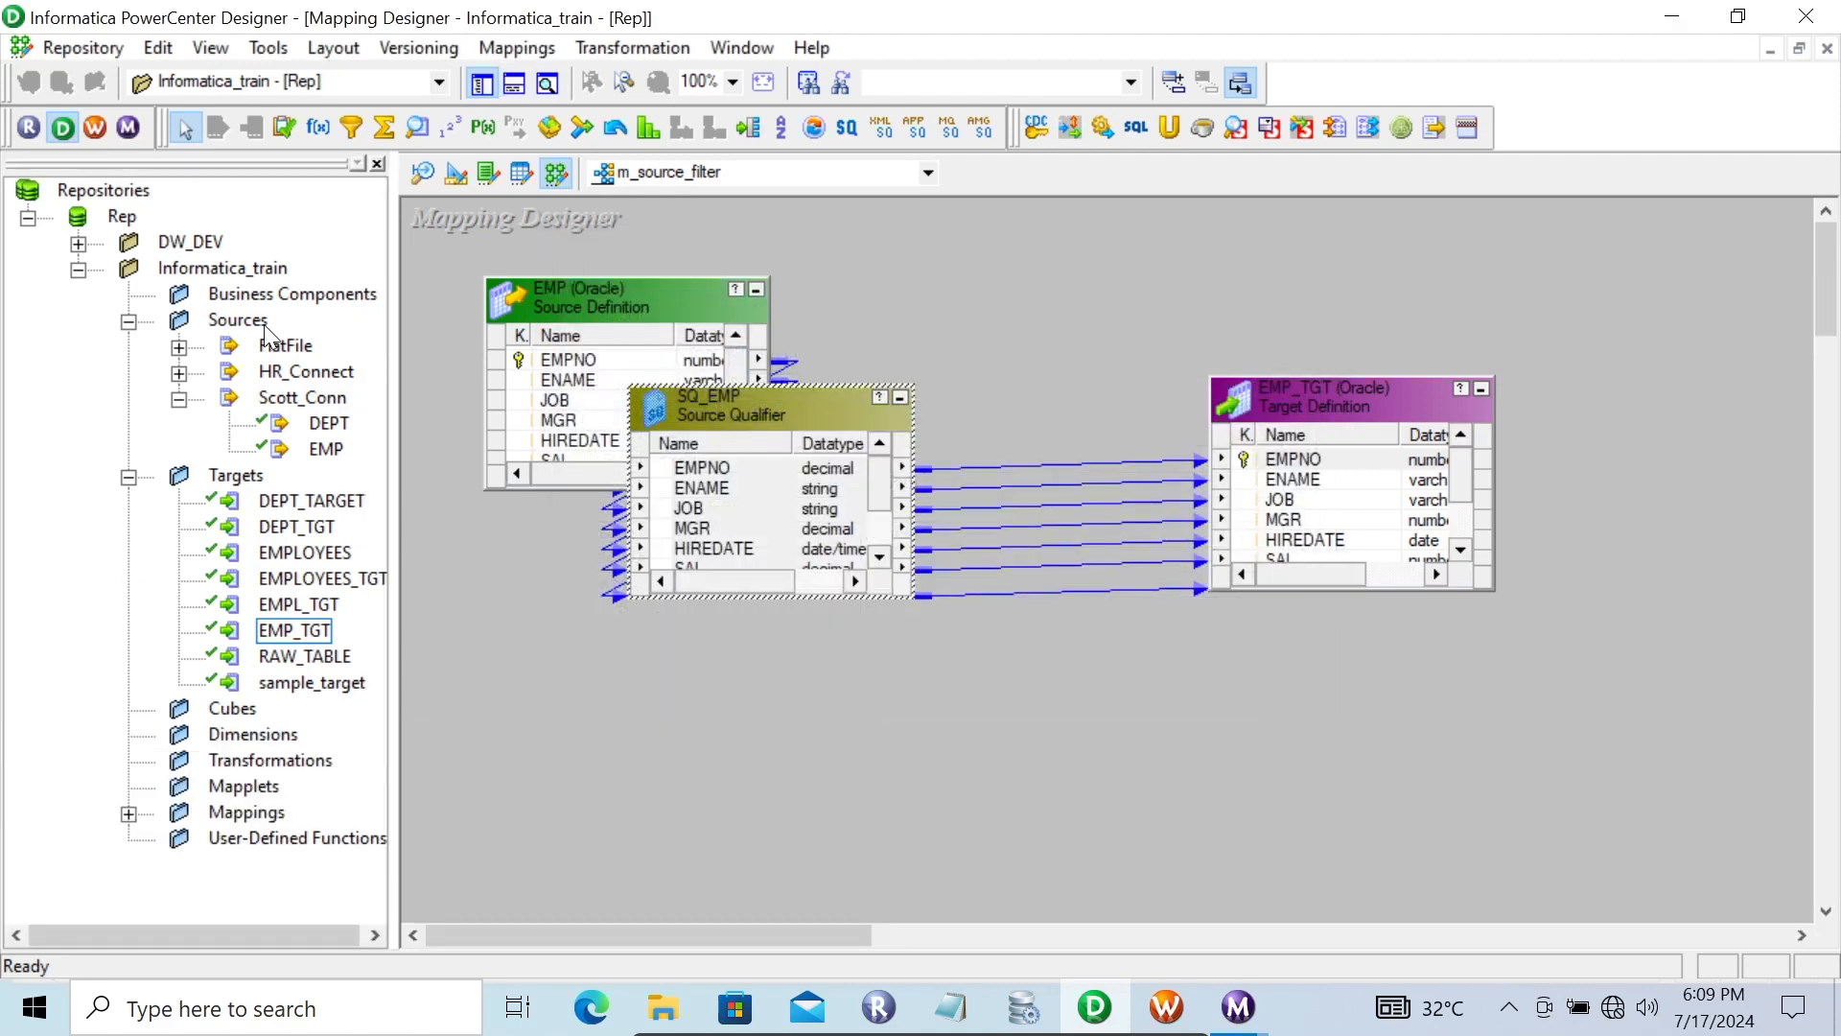
left_click(180, 347)
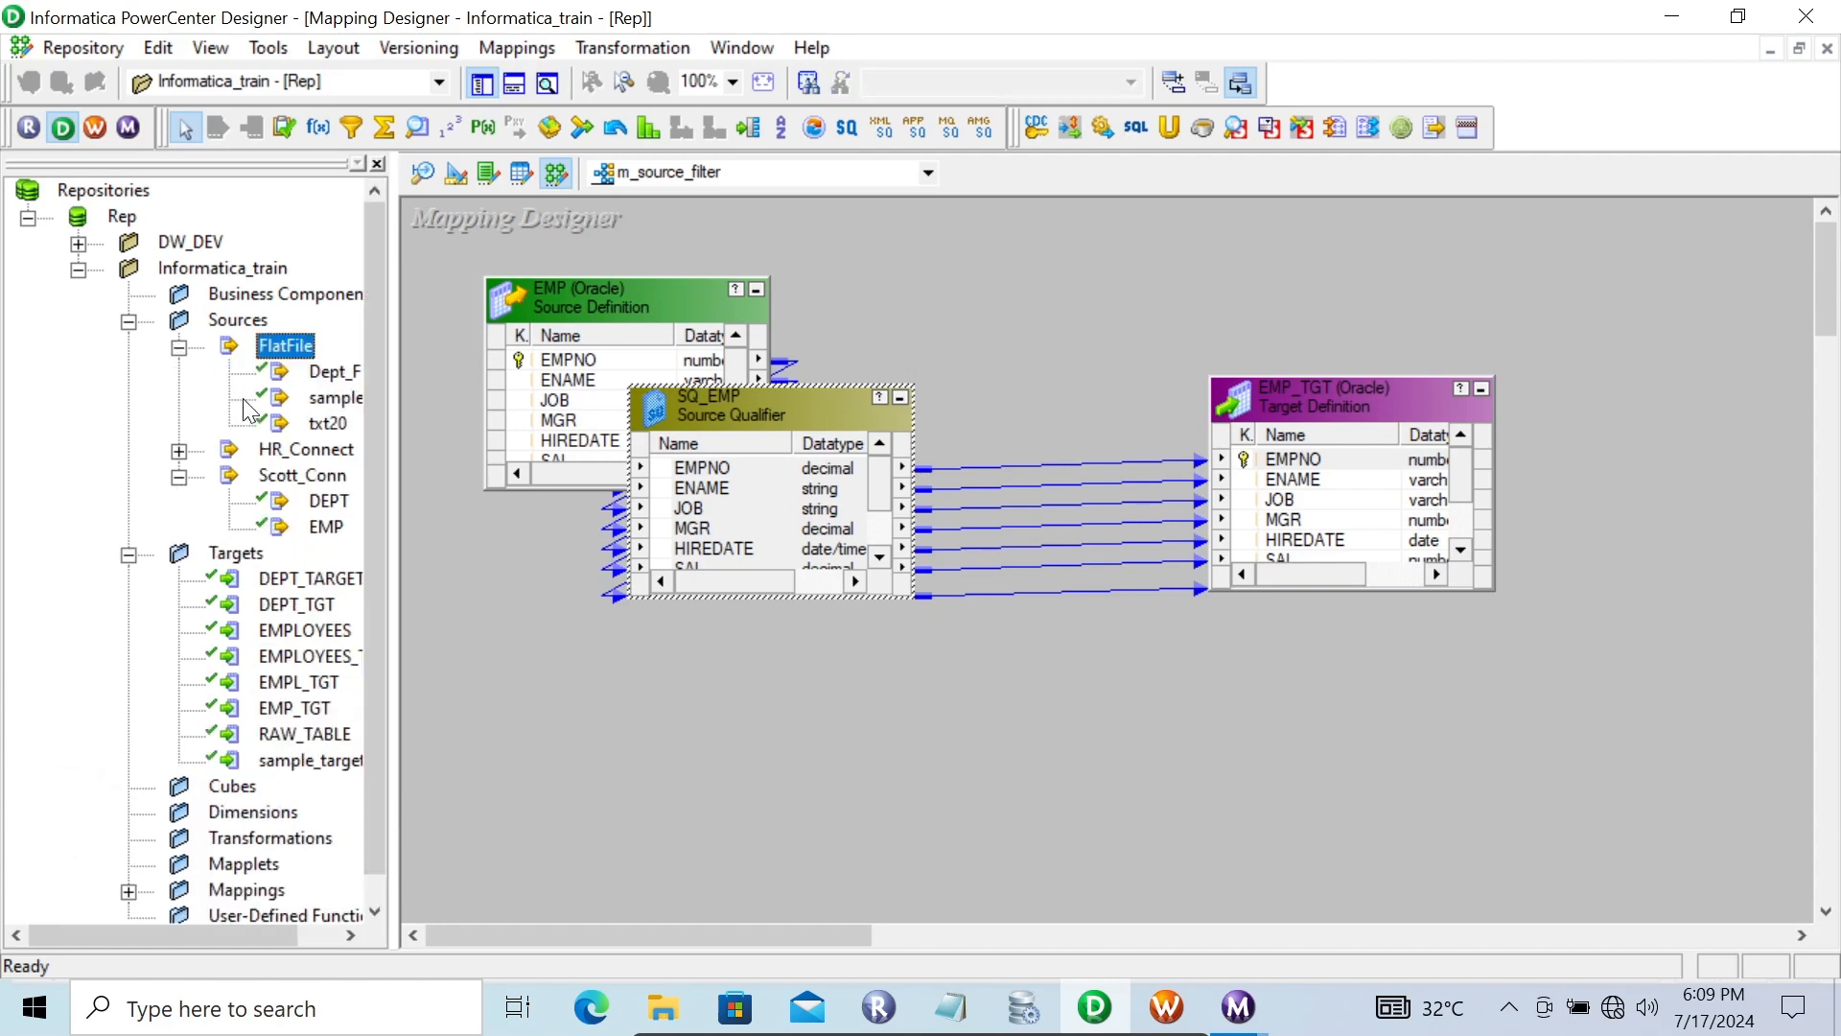
left_click_drag(299, 374, 696, 676)
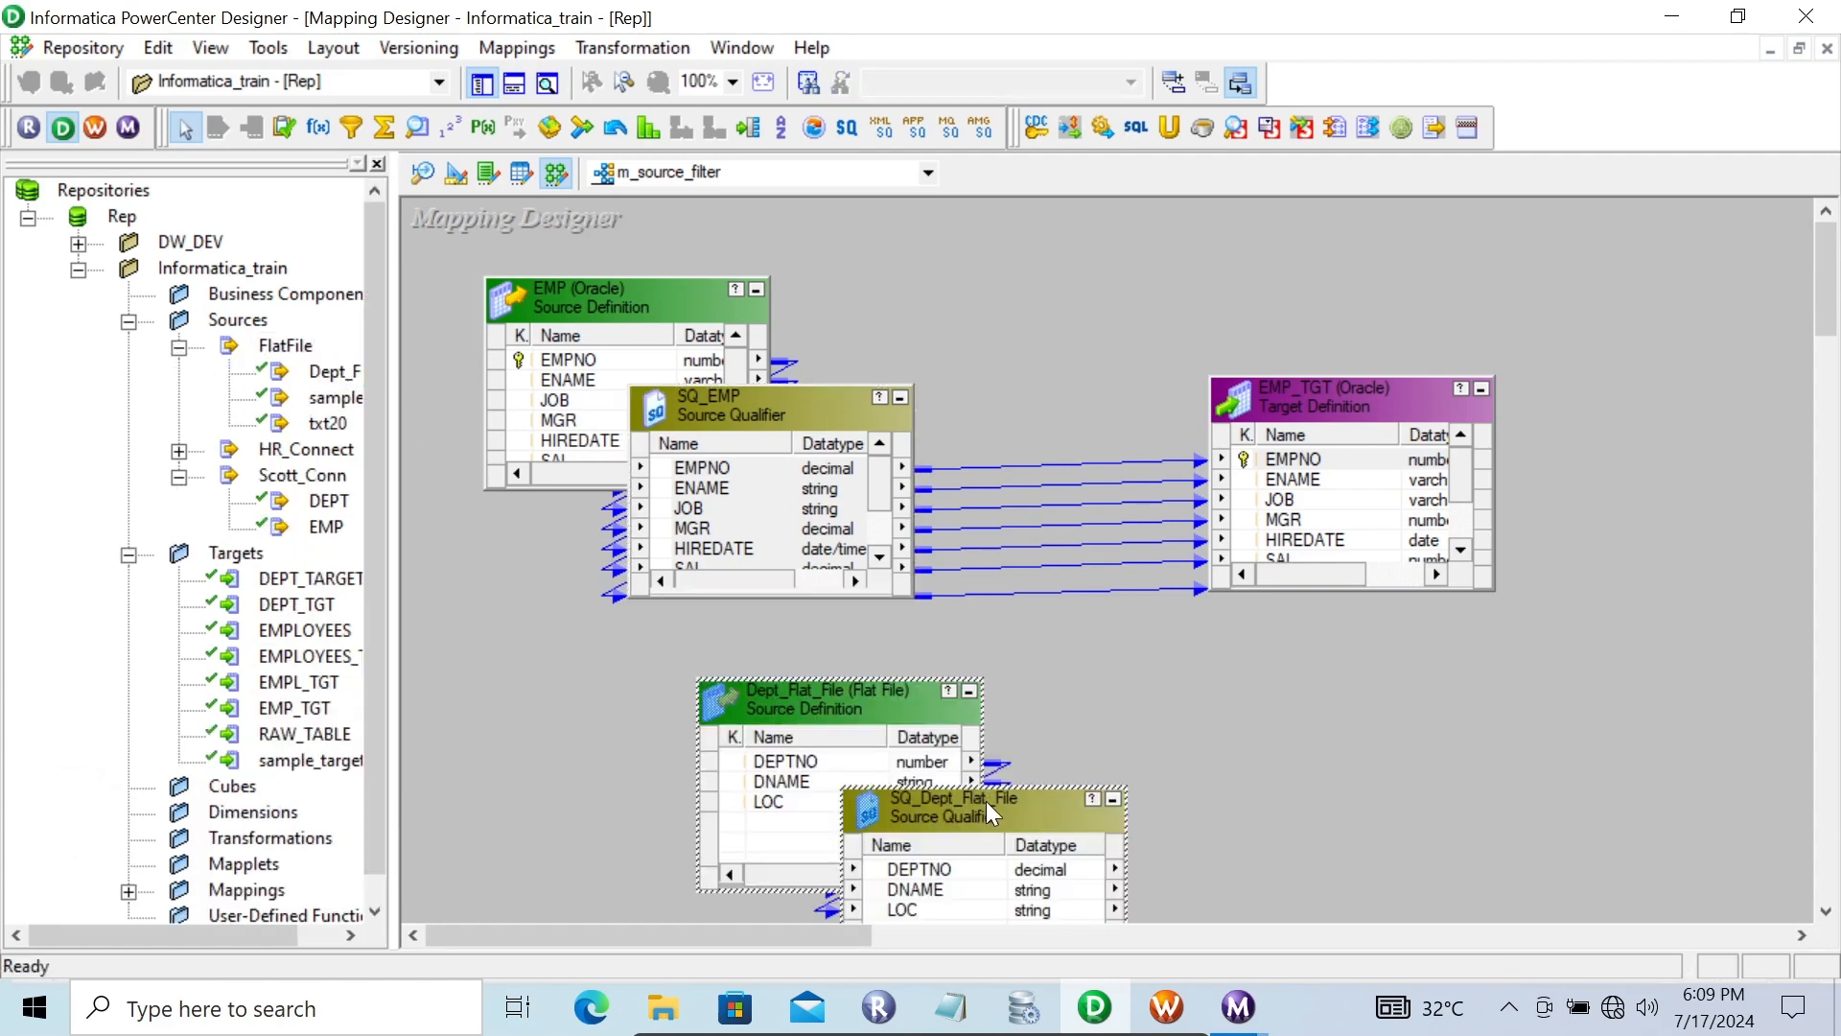
Open the SQ_Dept_Flat_File Source Qualifier properties and inspect its Source Filter attribute, then cancel
right_click(980, 802)
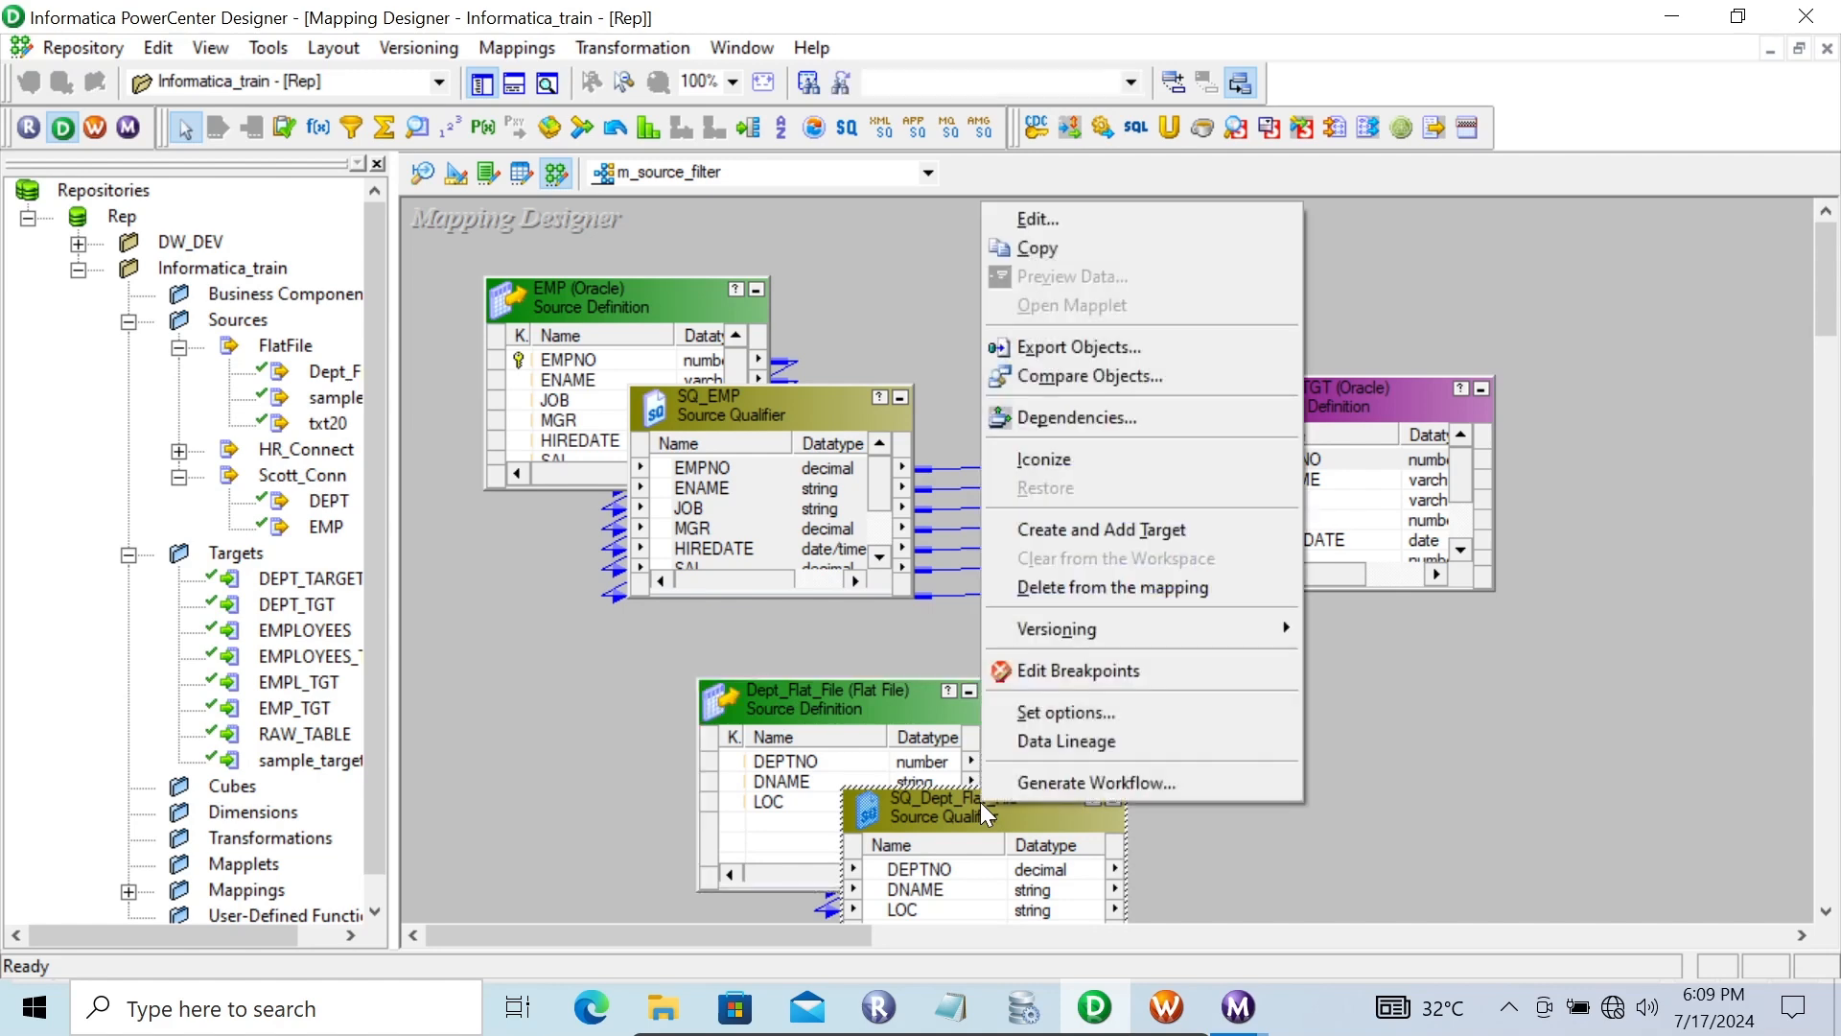
left_click(1039, 215)
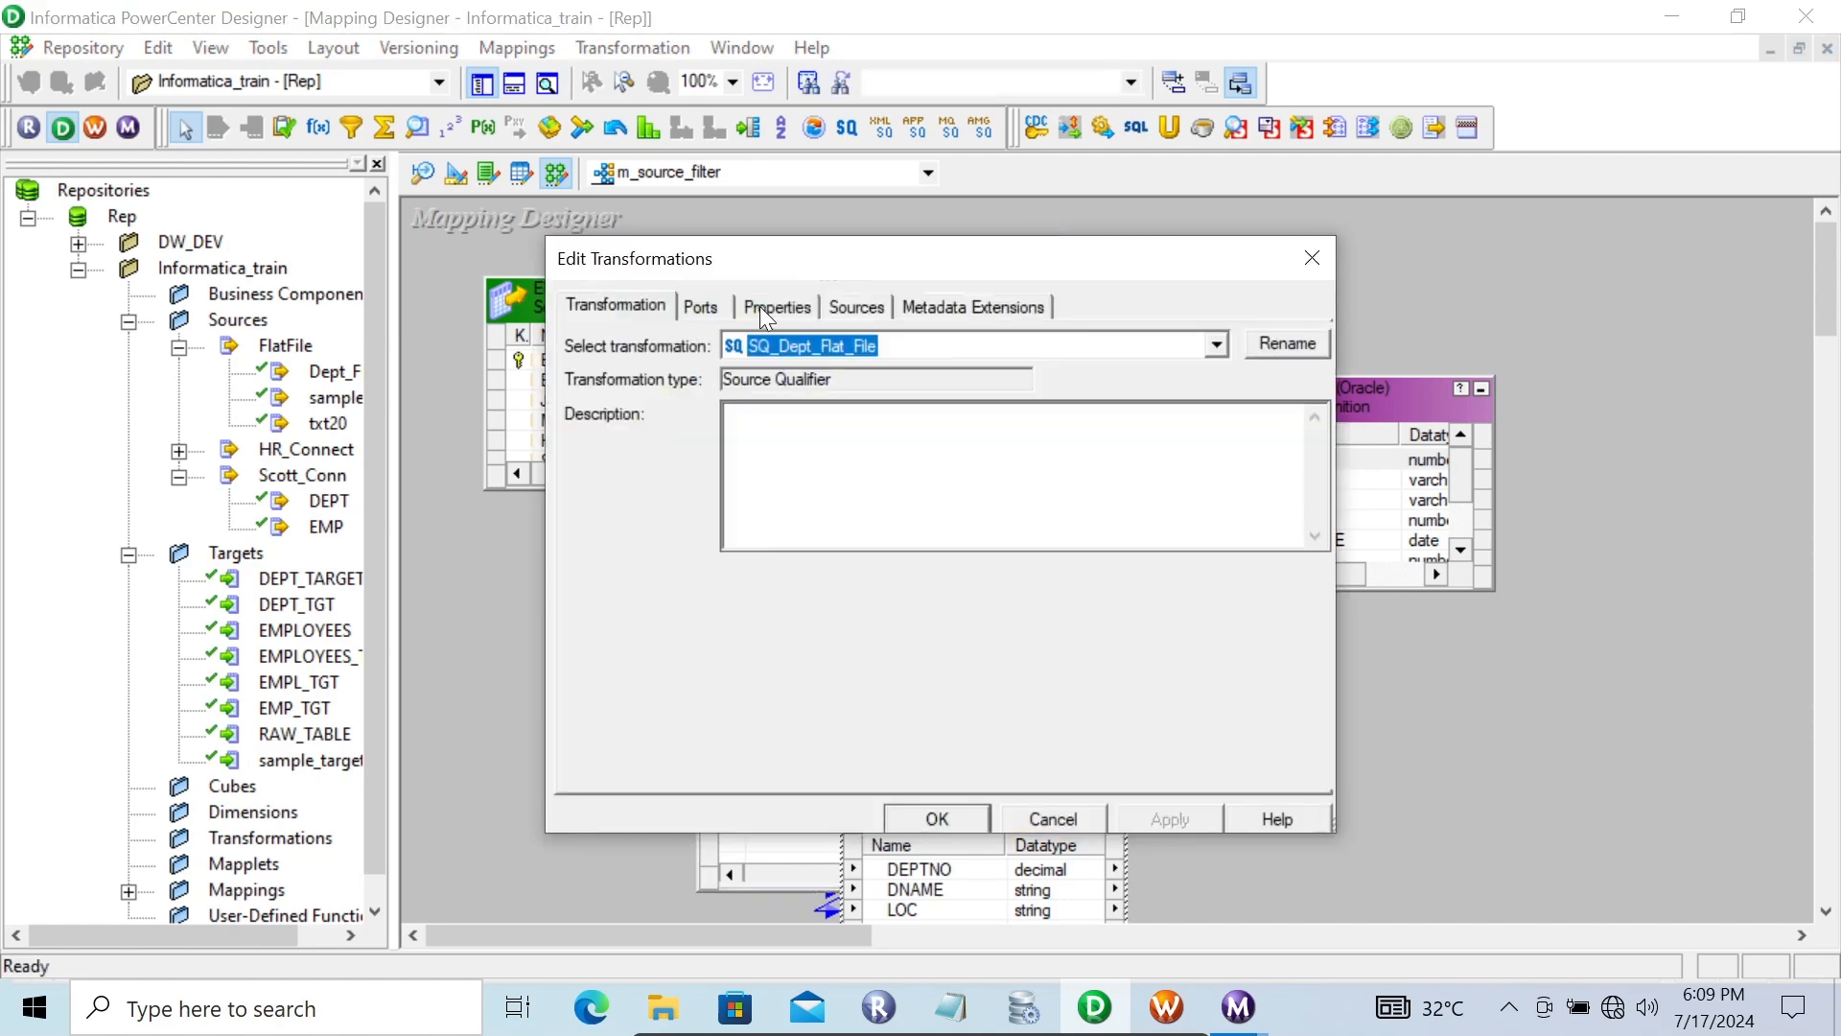
left_click(765, 307)
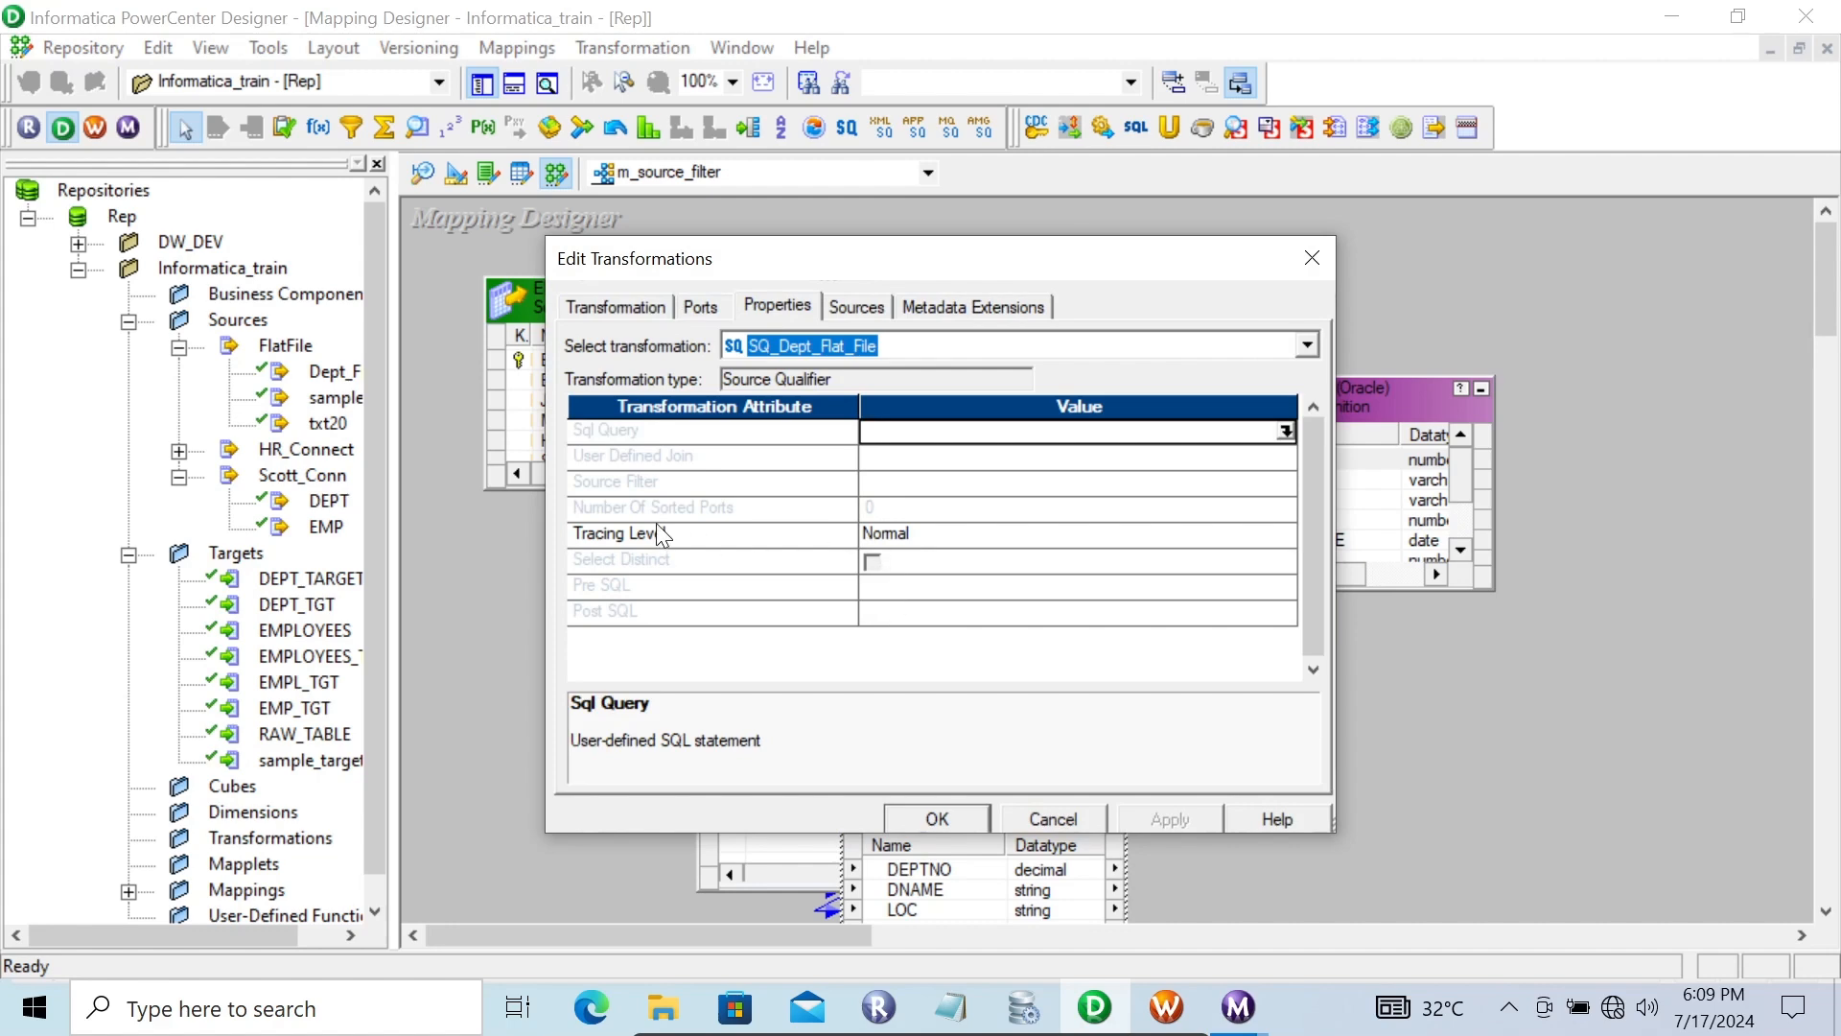
left_click(659, 488)
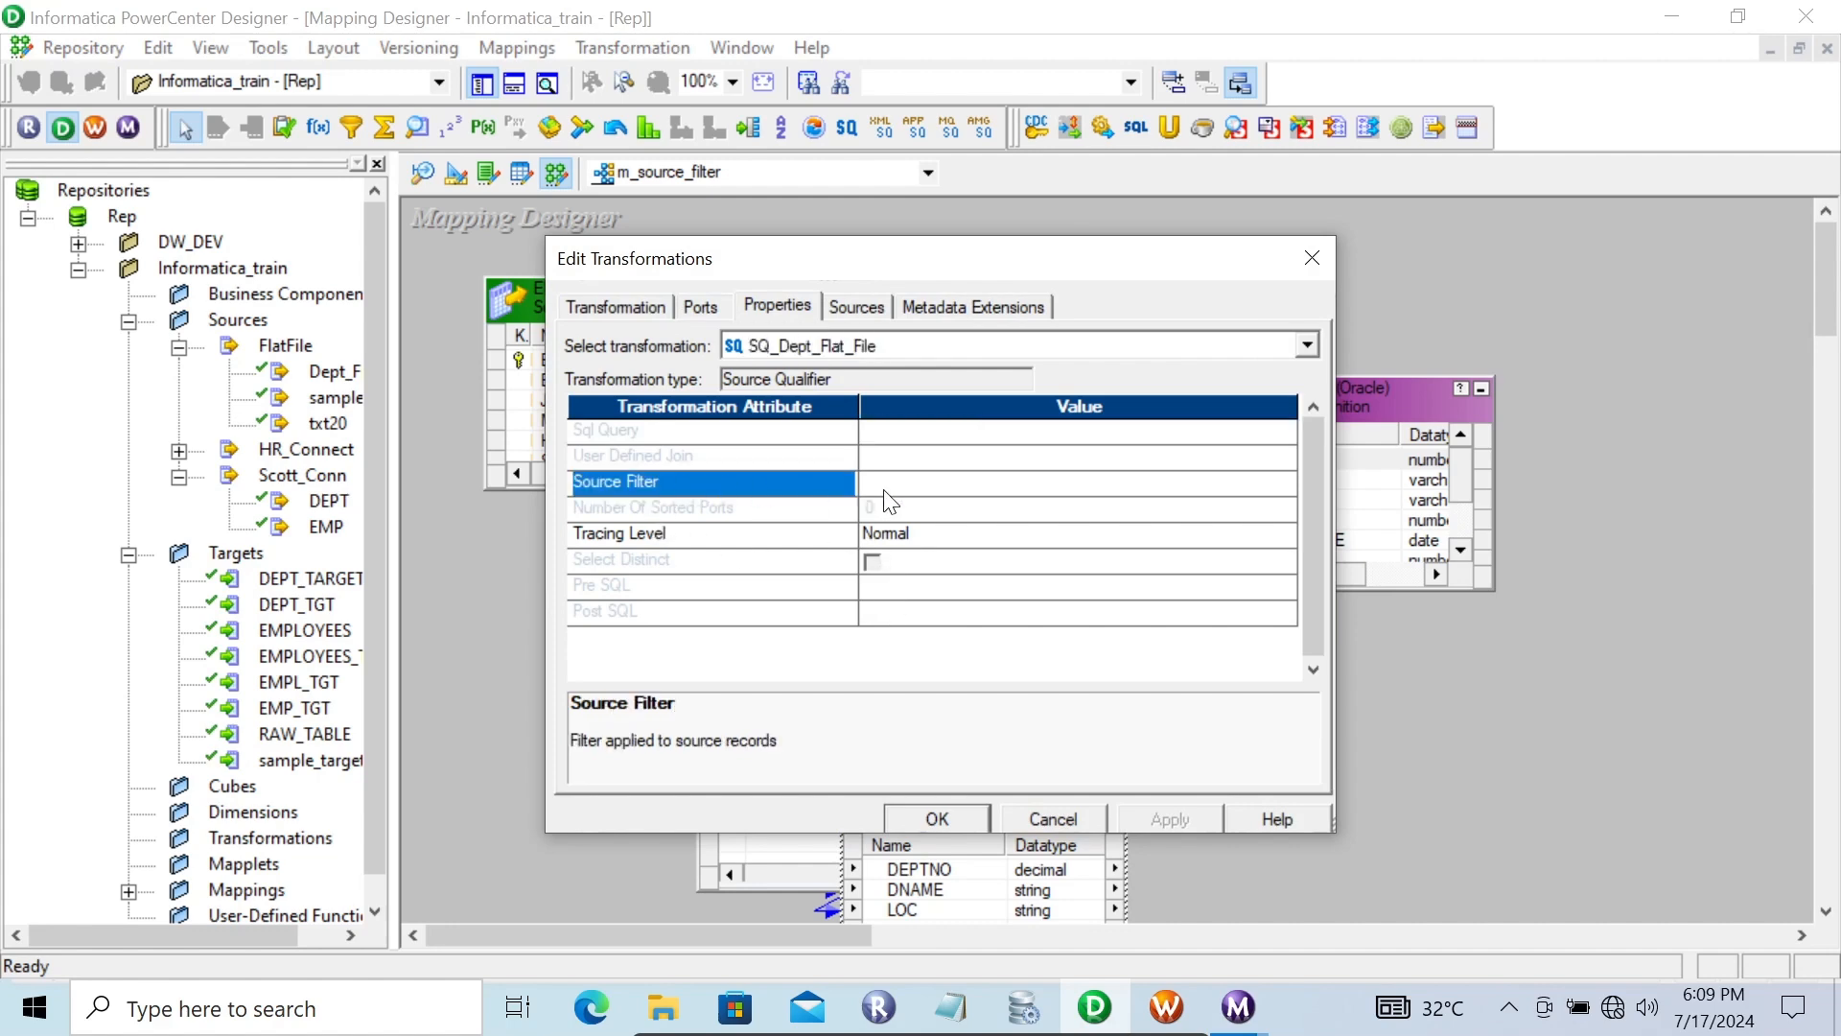
left_click(1033, 821)
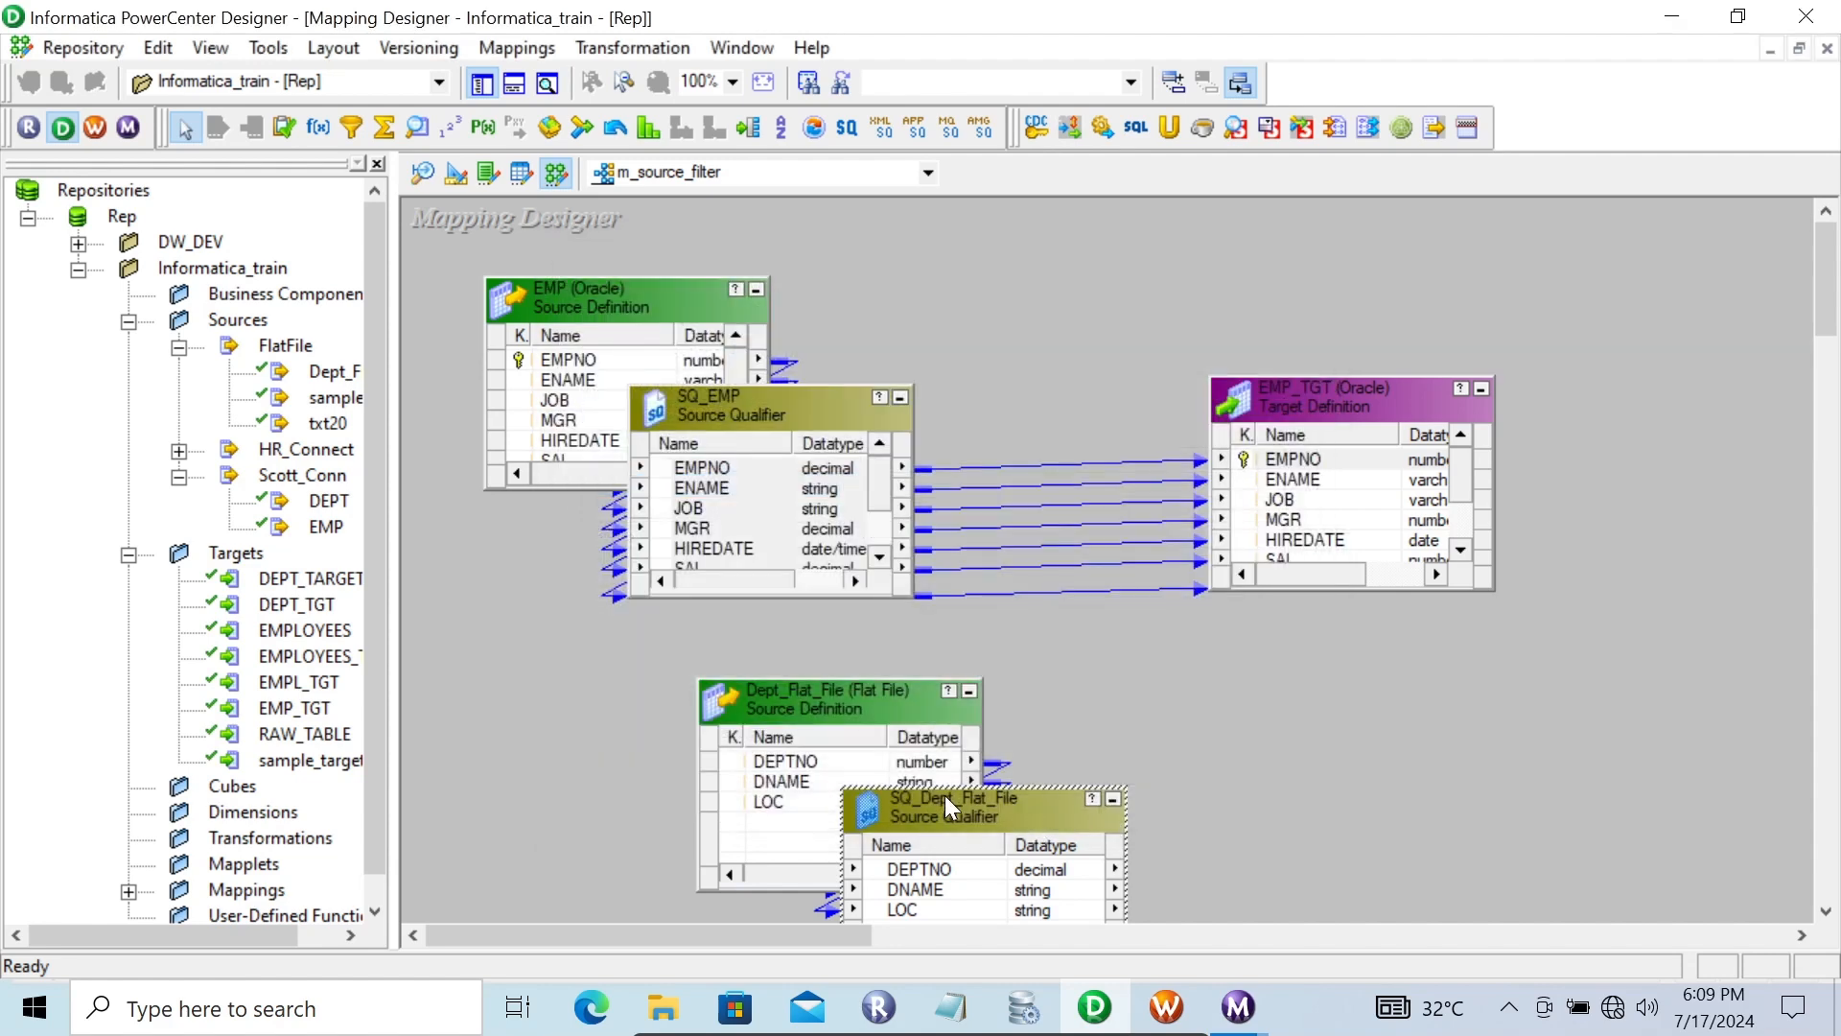
Delete SQ_Dept_Flat_File and the Dept_Flat_File source definition from the mapping
key("Delete")
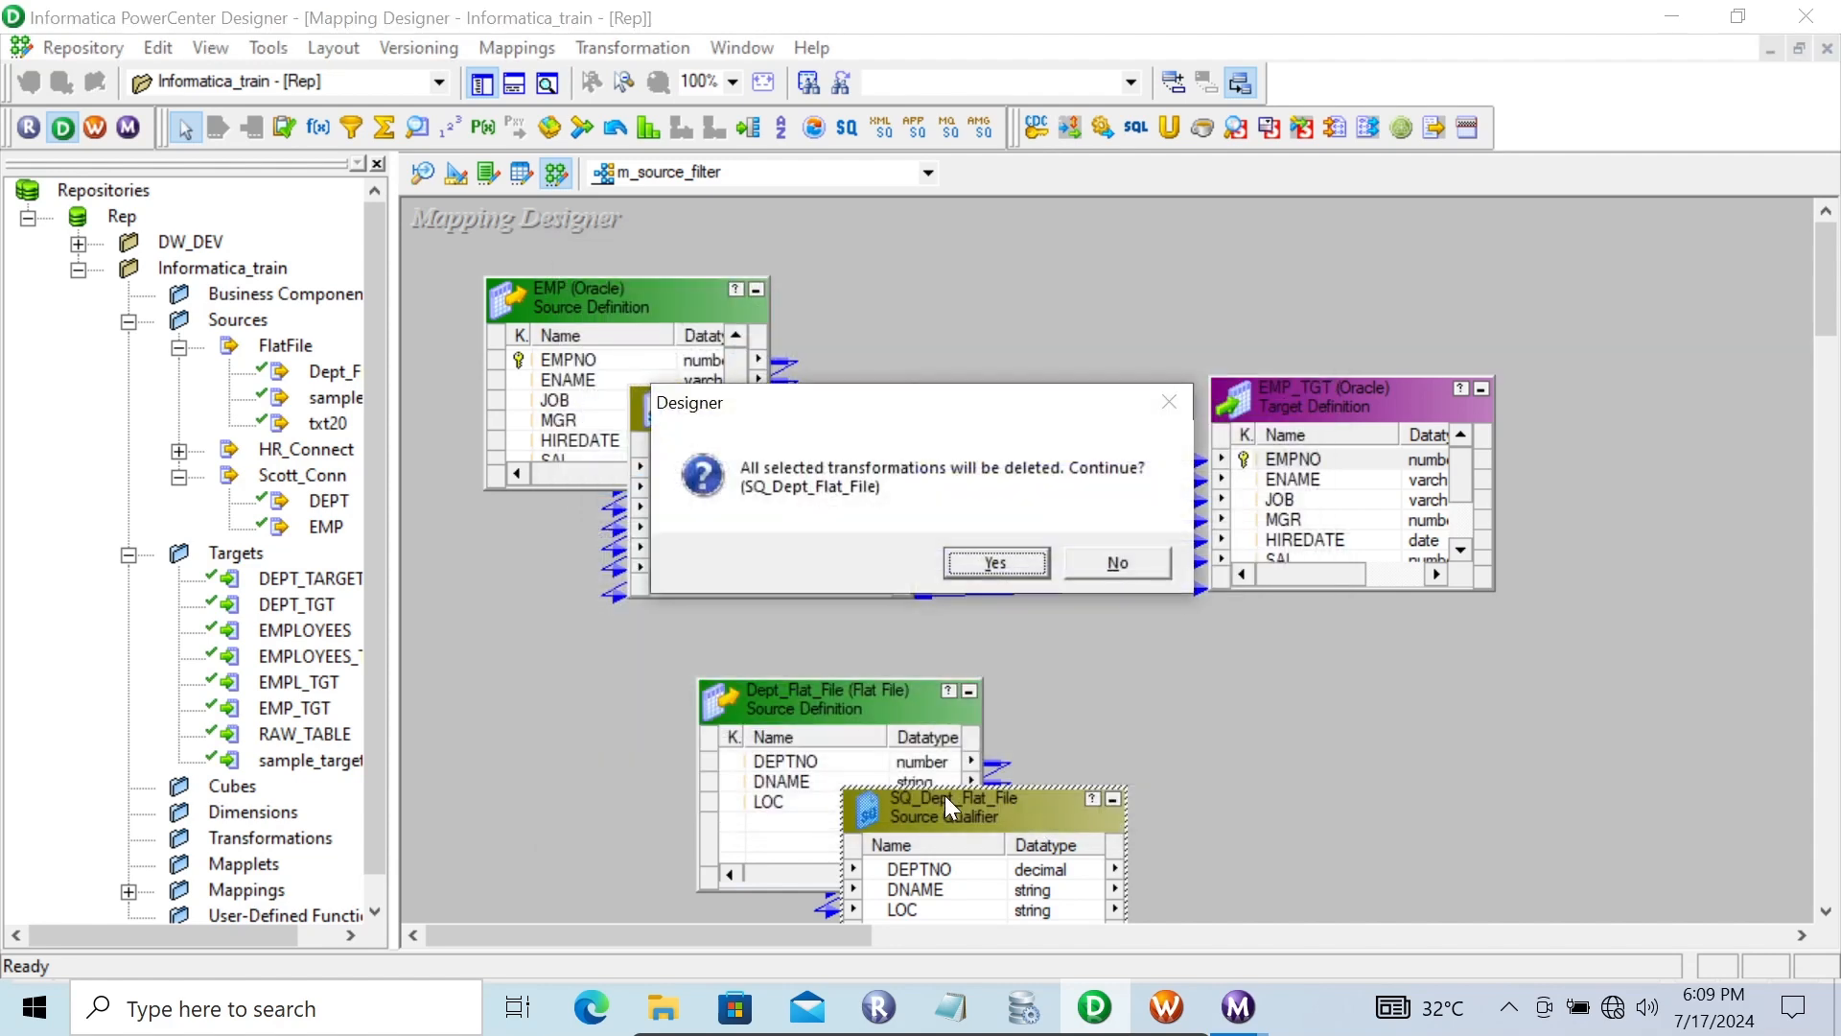
left_click(992, 554)
left_click(809, 706)
key("Delete")
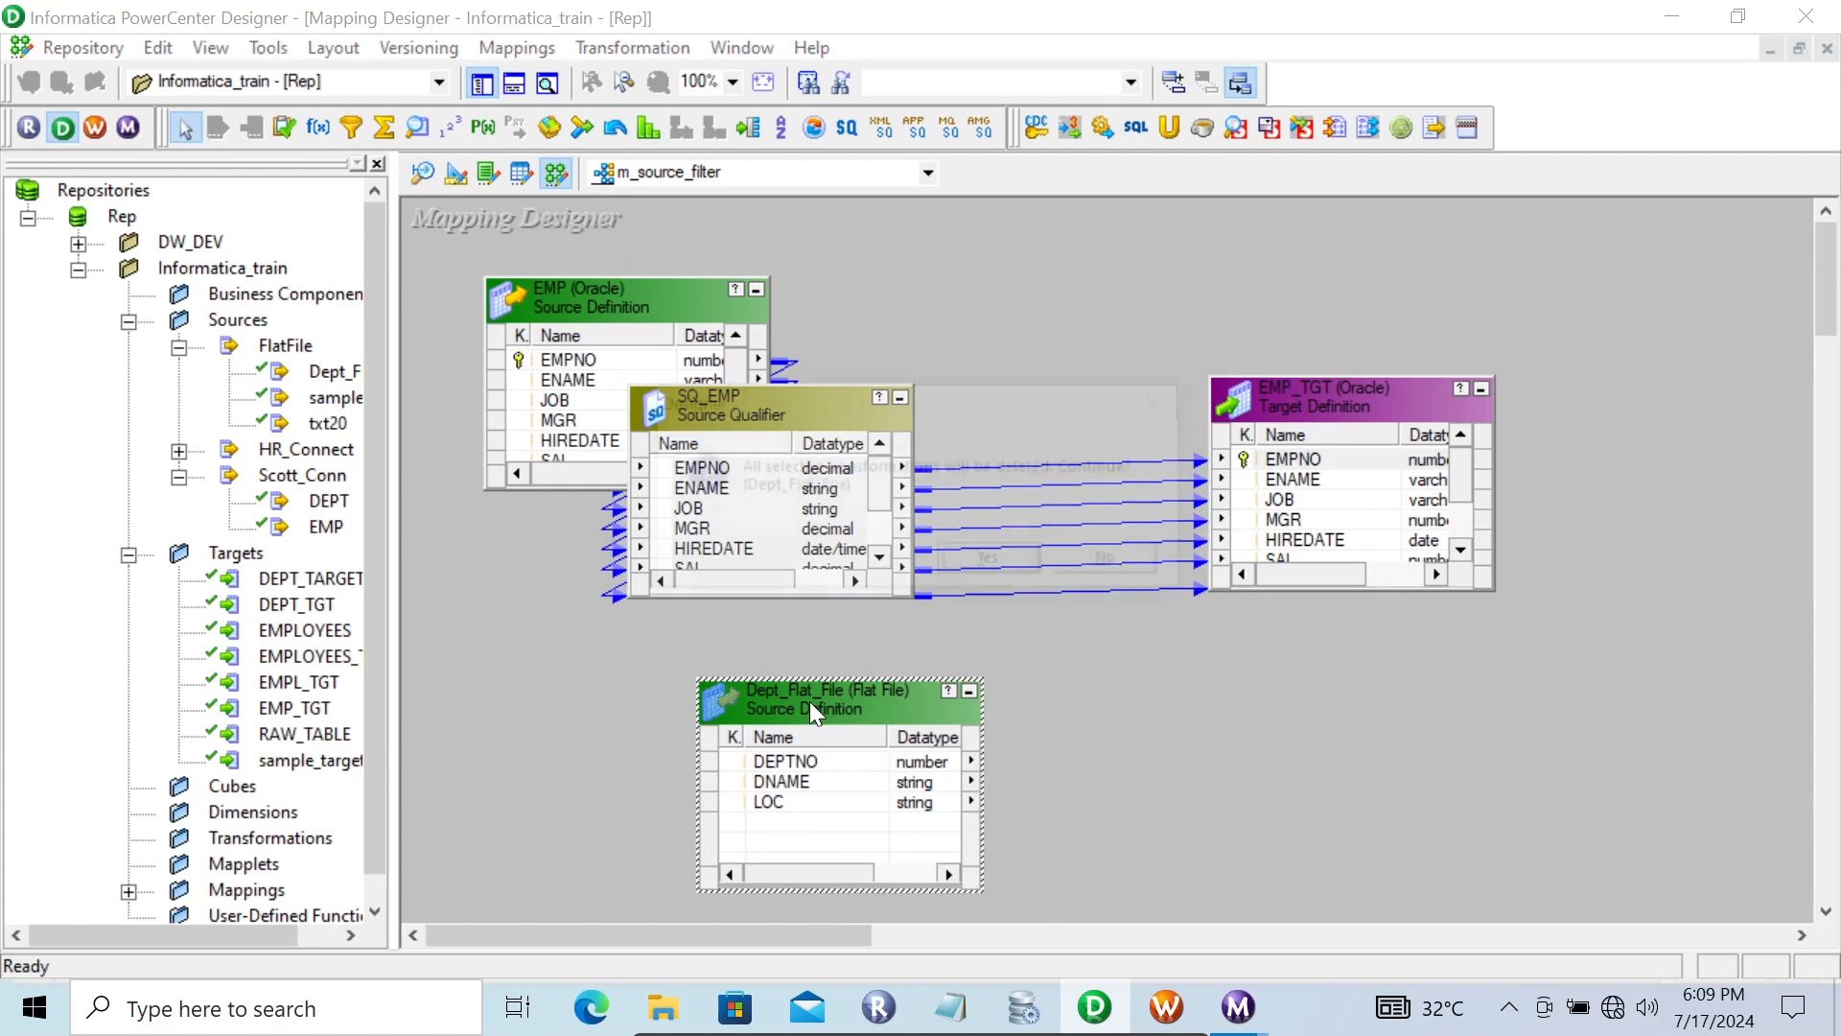
left_click(982, 560)
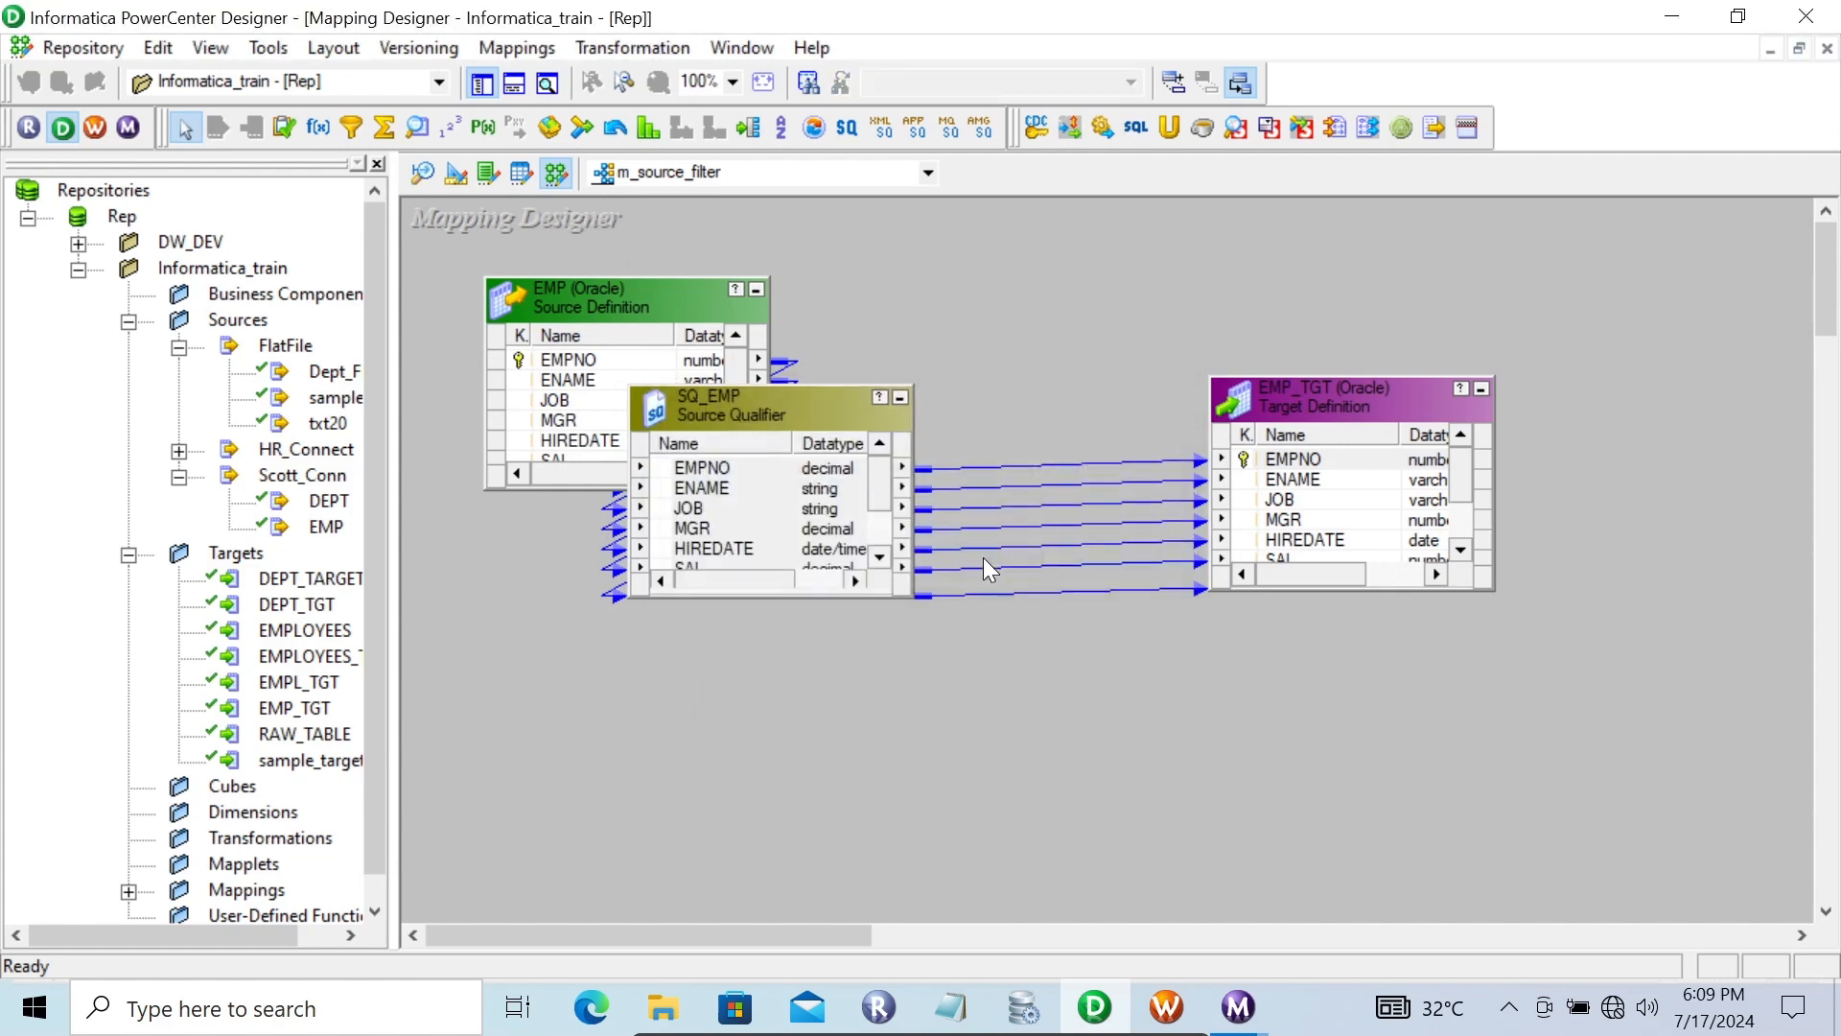
Open the SQ_EMP source filter EMP.DEPTNO=10 in the SQL Editor from its transformation properties
right_click(767, 405)
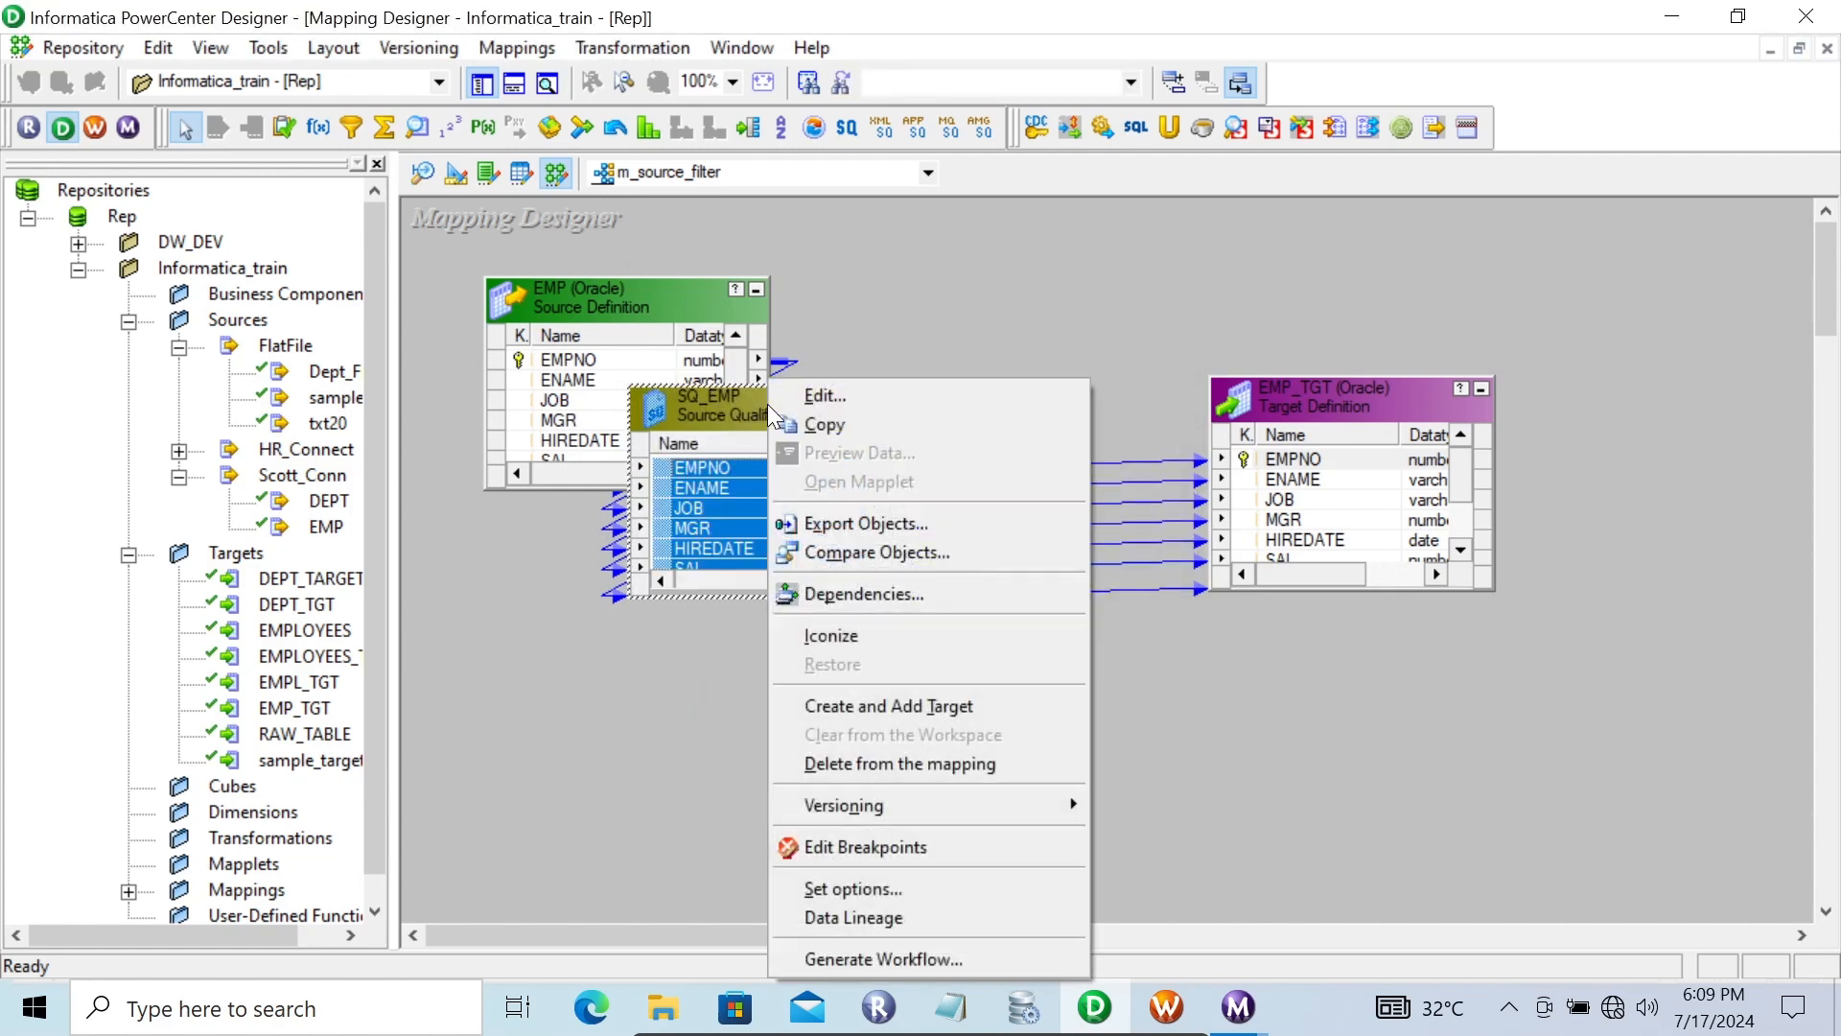
left_click(831, 400)
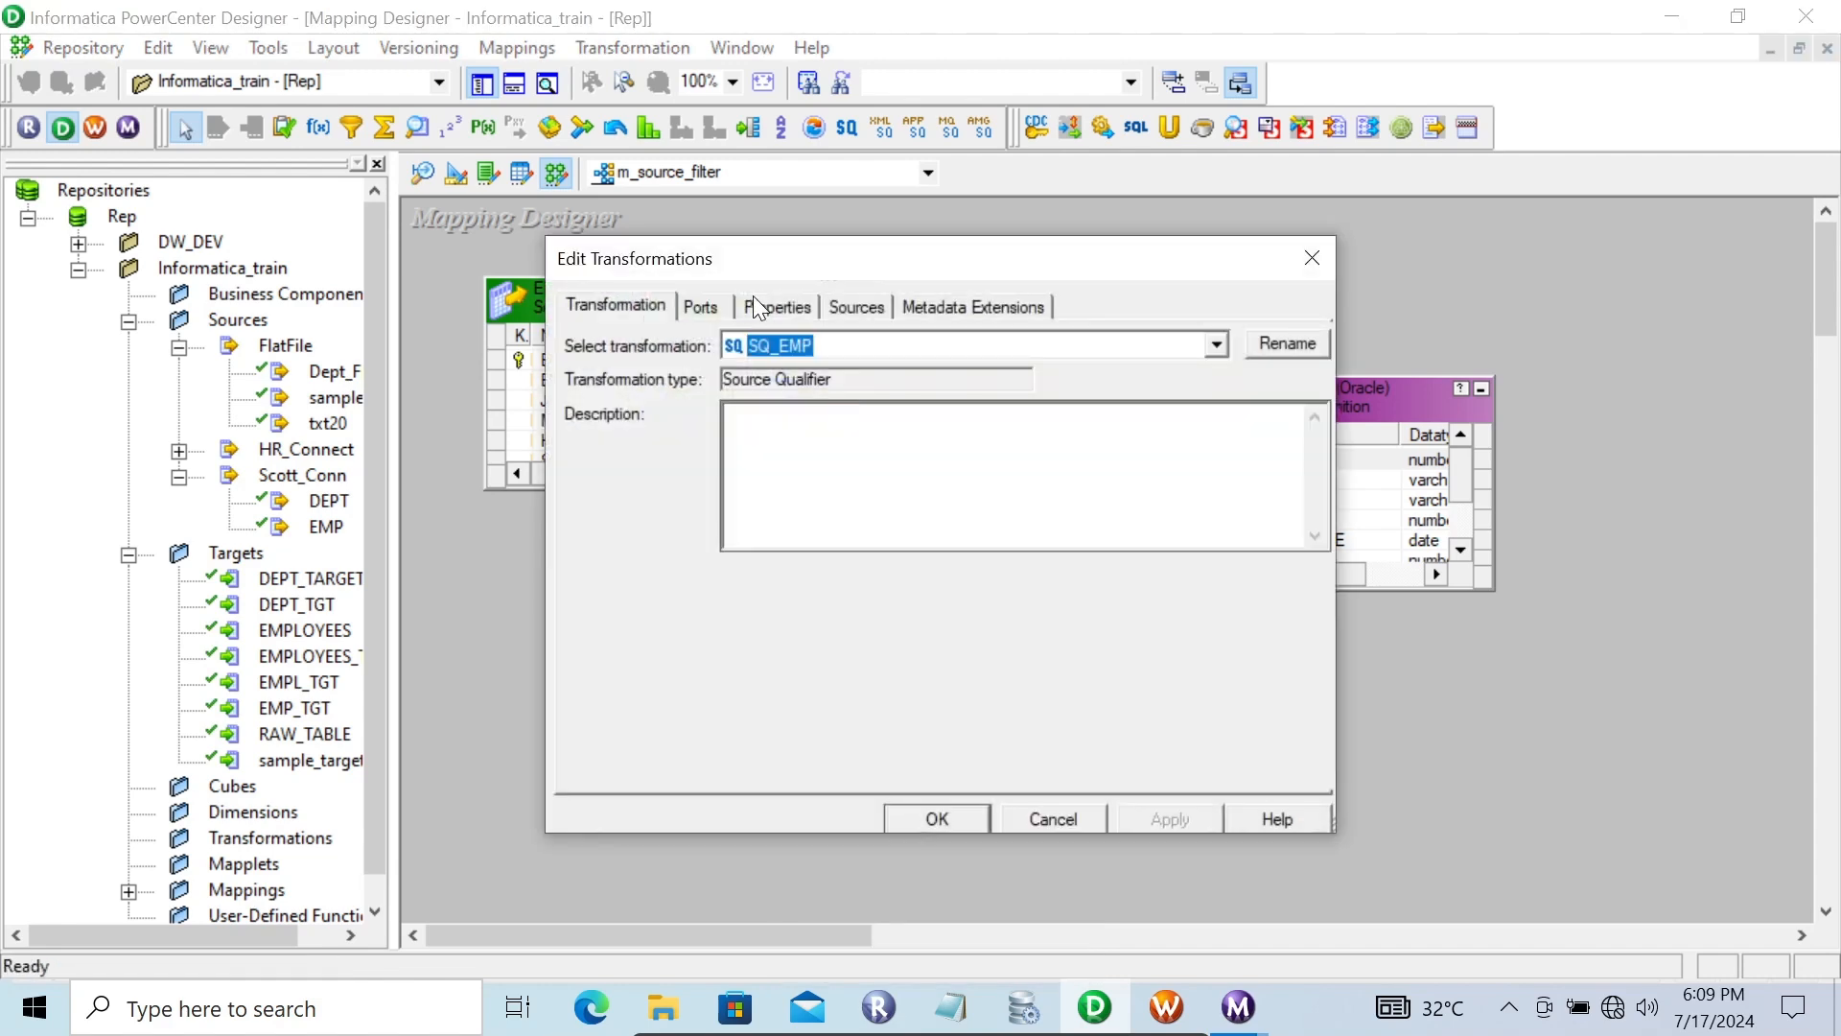
left_click(773, 307)
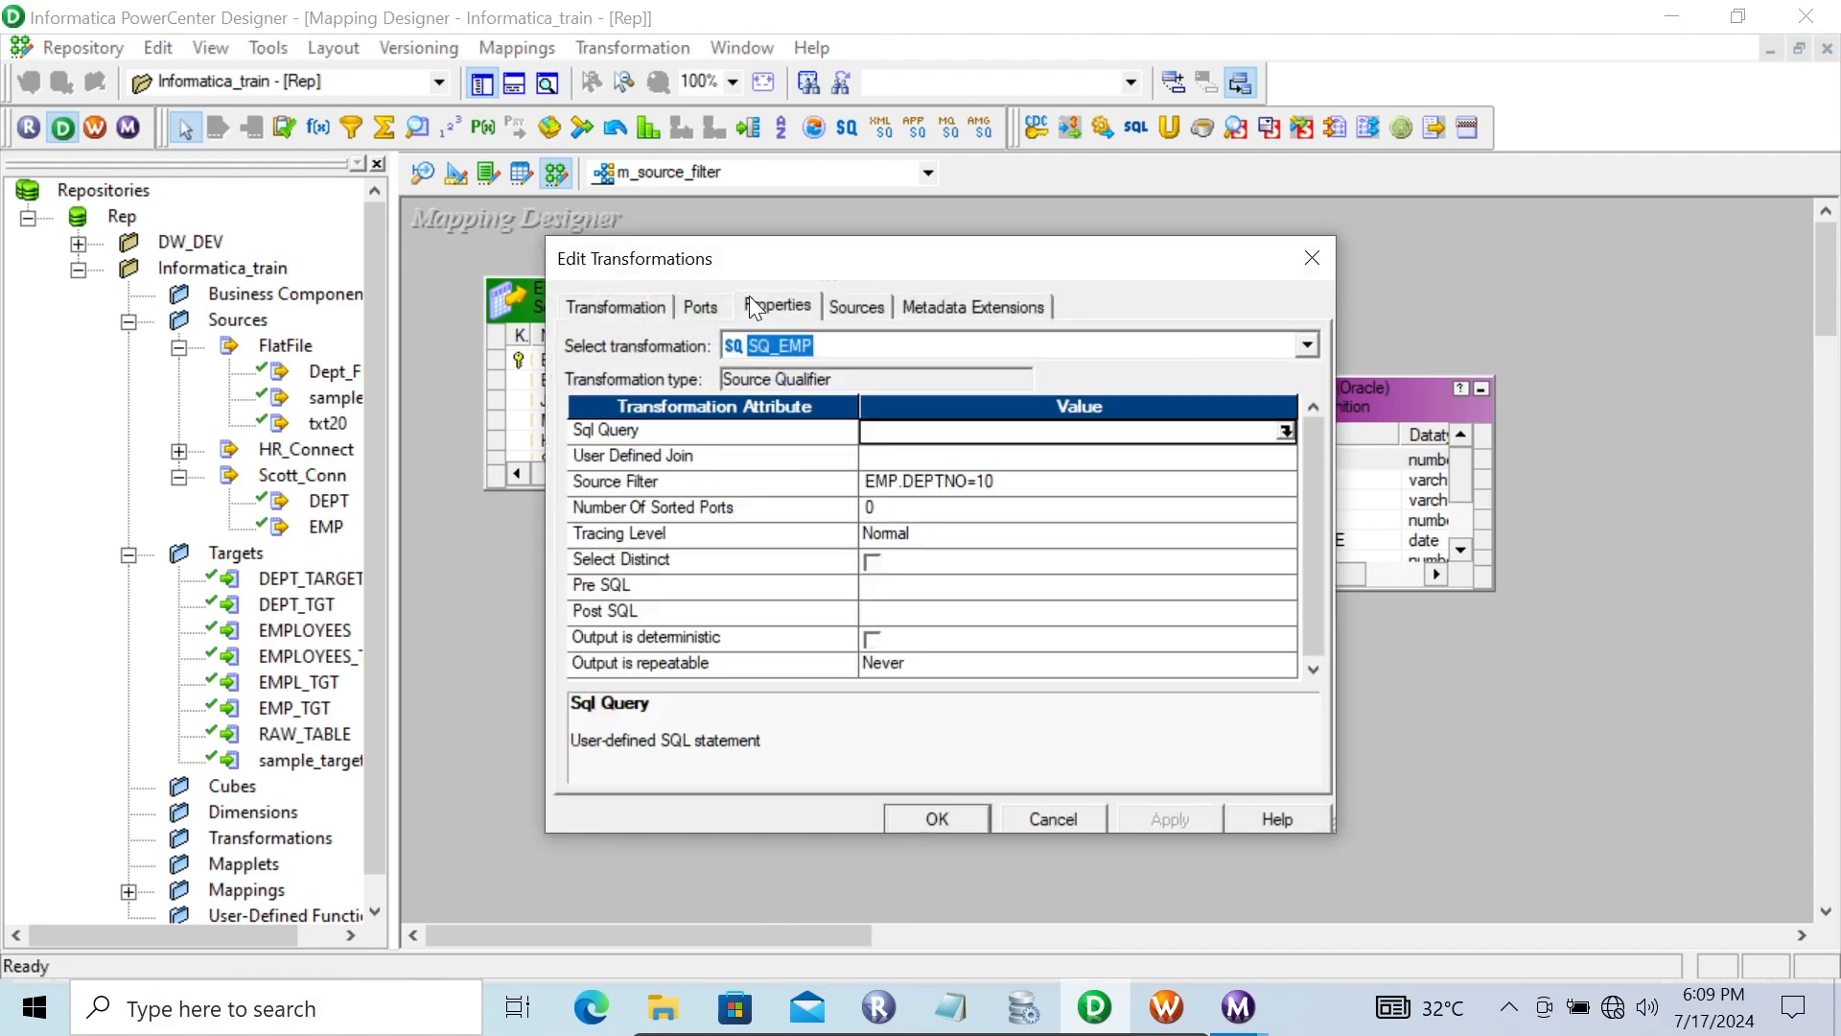
left_click(1070, 489)
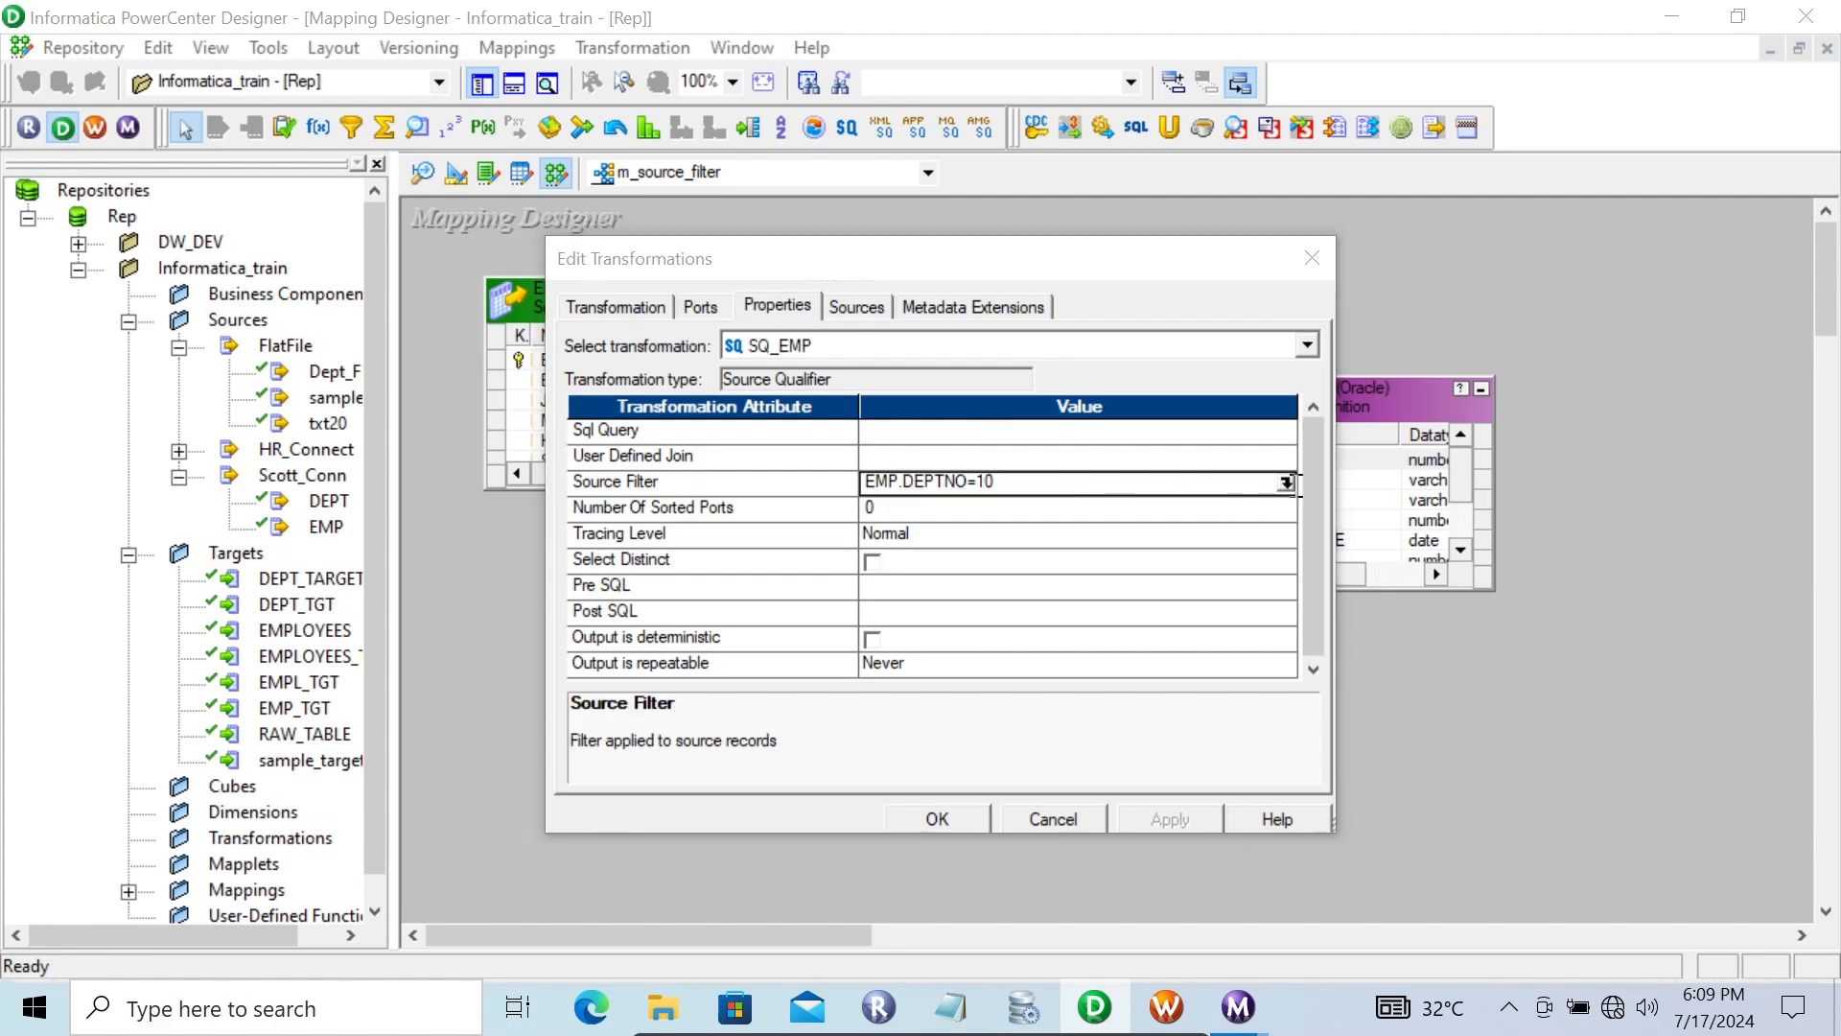
left_click(1285, 483)
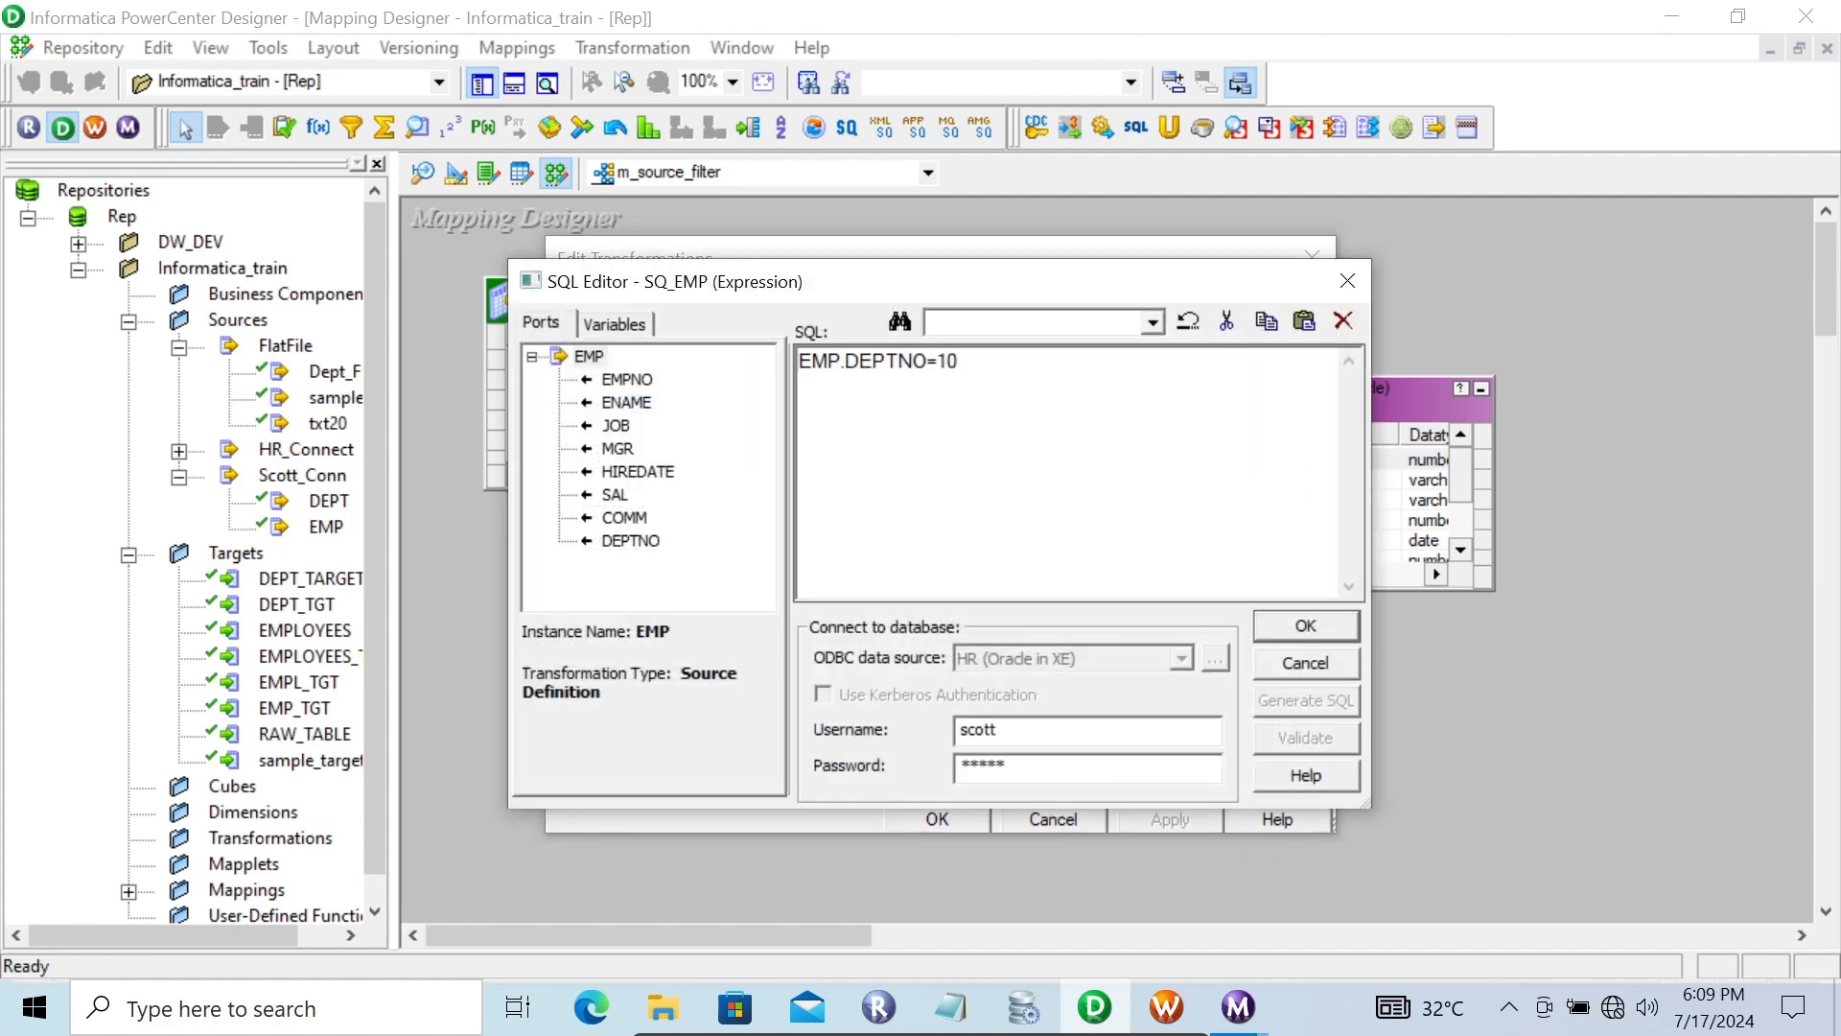